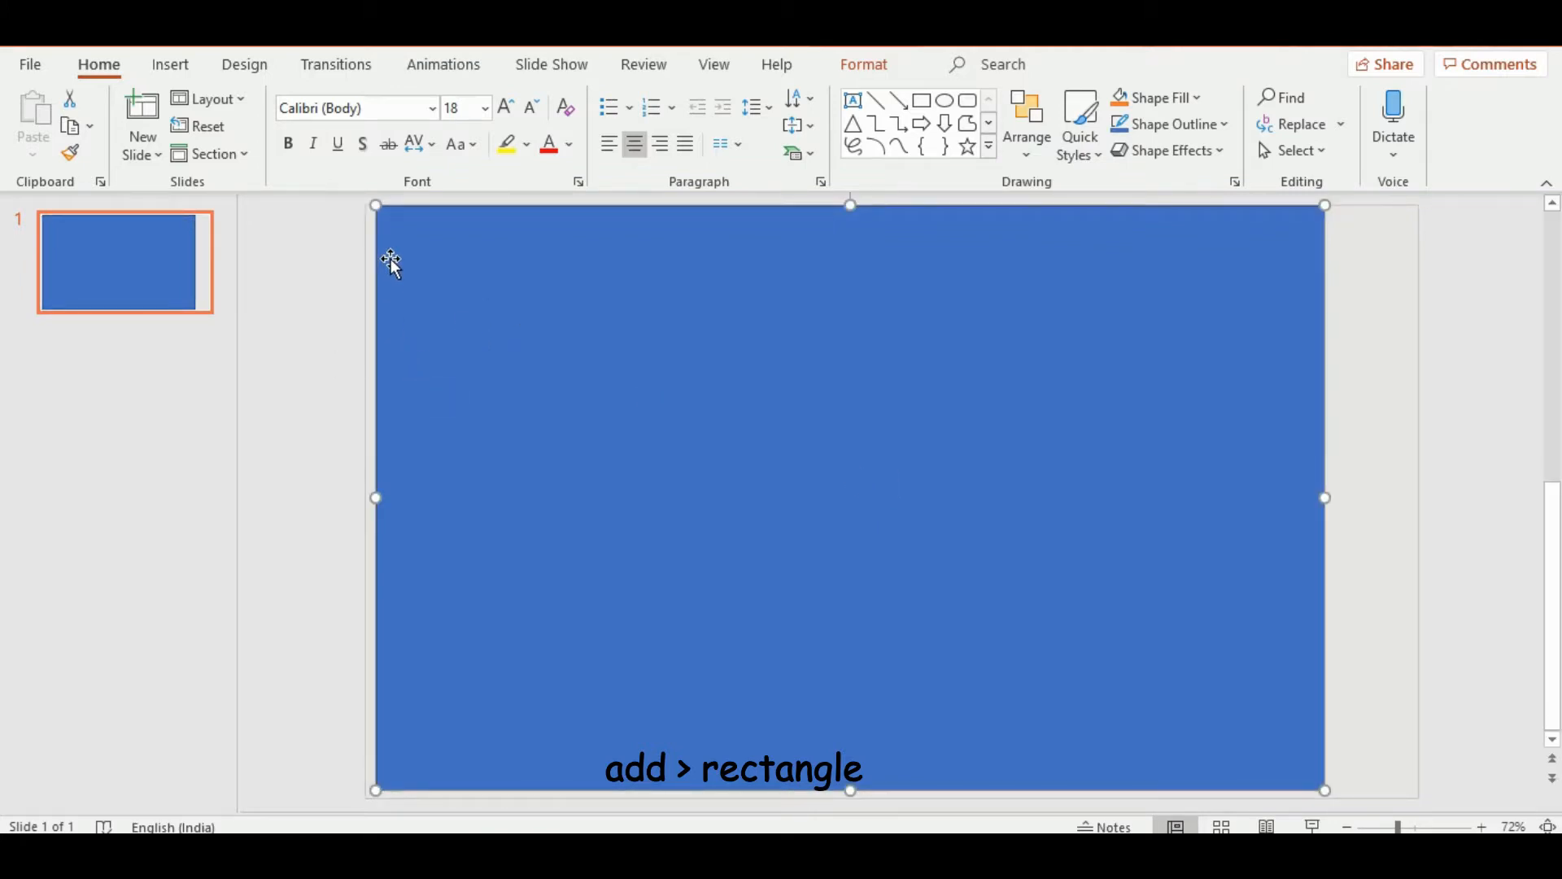
Stretch the blue rectangle to the slide's left and bottom edges, making it about 19.05 cm high and 30.85 cm wide
{"action": "left_click_drag", "start_coordinate": [373, 208], "coordinate": [364, 206]}
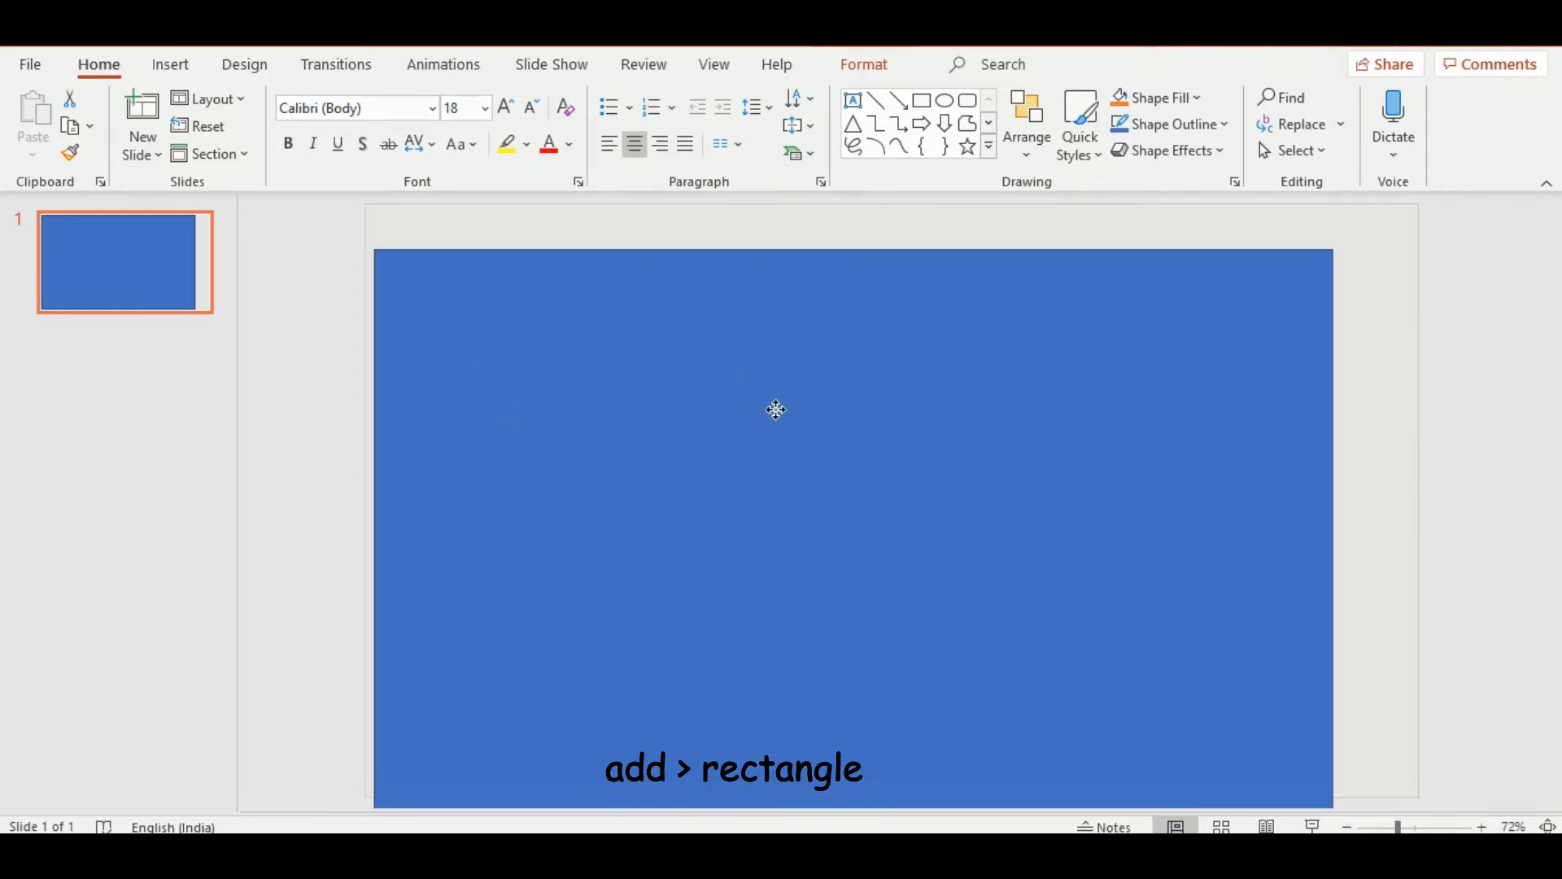
{"action": "left_click_drag", "start_coordinate": [776, 409], "coordinate": [765, 366]}
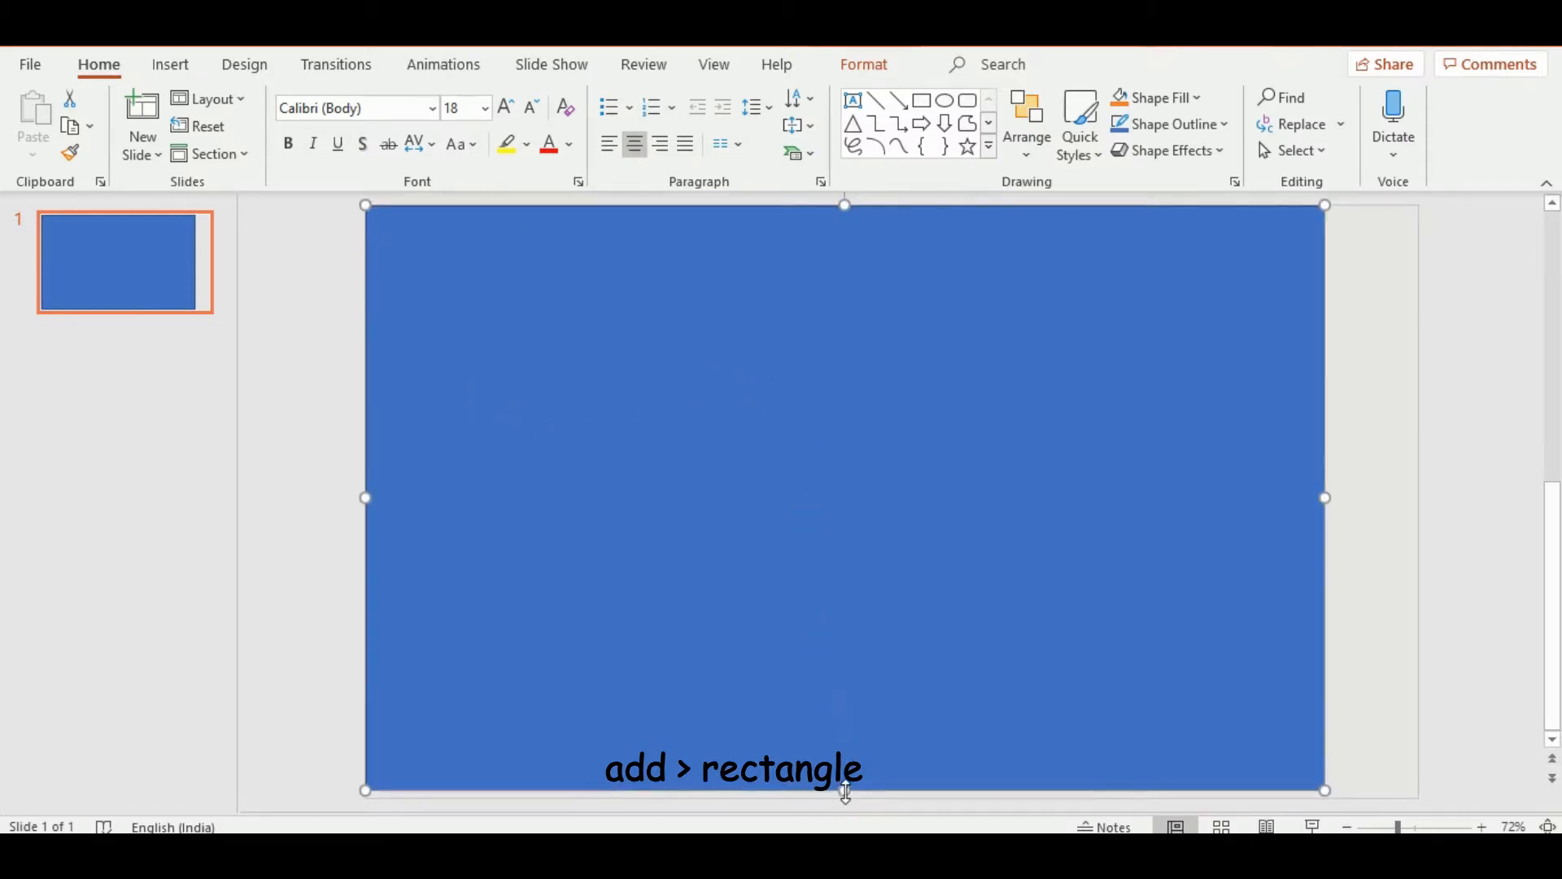
{"action": "mouse_move", "coordinate": [846, 791]}
{"action": "left_mouse_down"}
{"action": "mouse_move", "coordinate": [843, 758]}
{"action": "mouse_move", "coordinate": [839, 796]}
{"action": "left_mouse_up"}
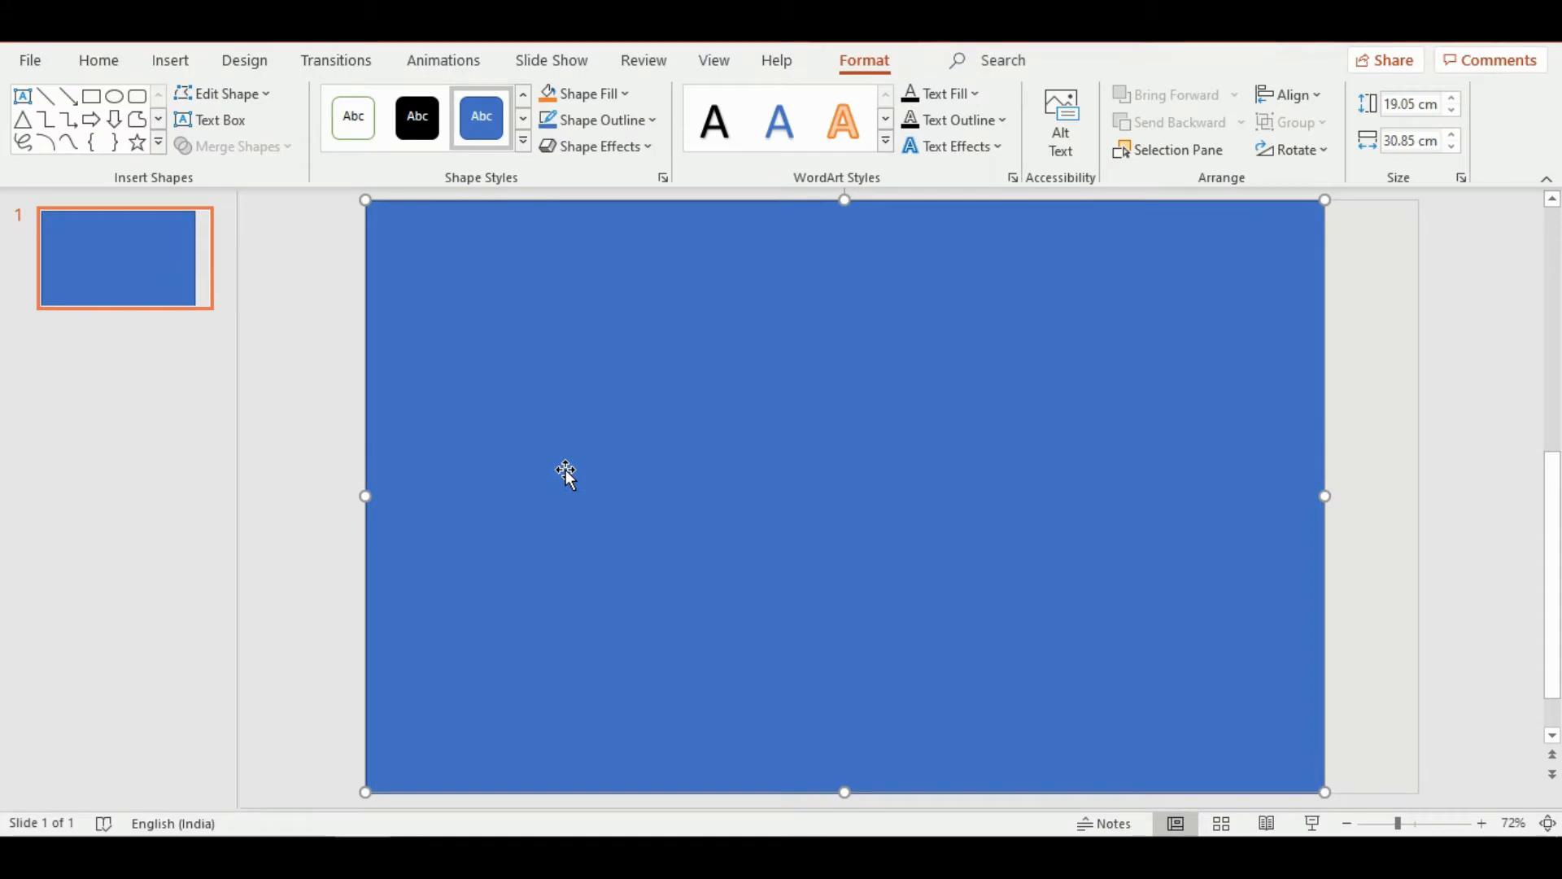
Give the blue rectangle a shadow with 64% transparency and 101% size
{"action": "right_click", "coordinate": [581, 435]}
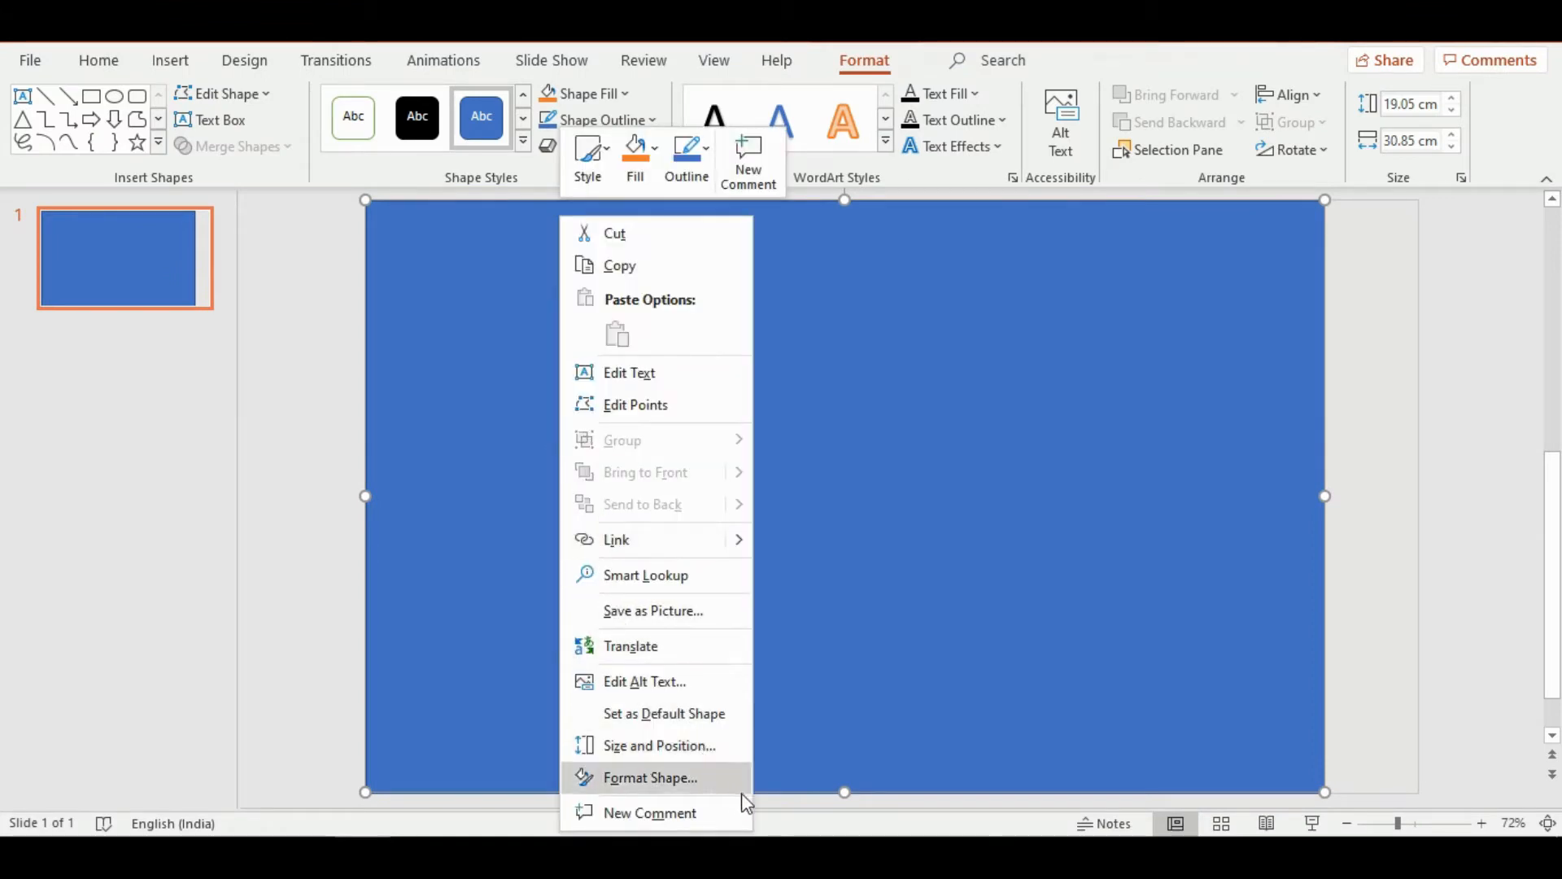
{"action": "left_click", "coordinate": [719, 778]}
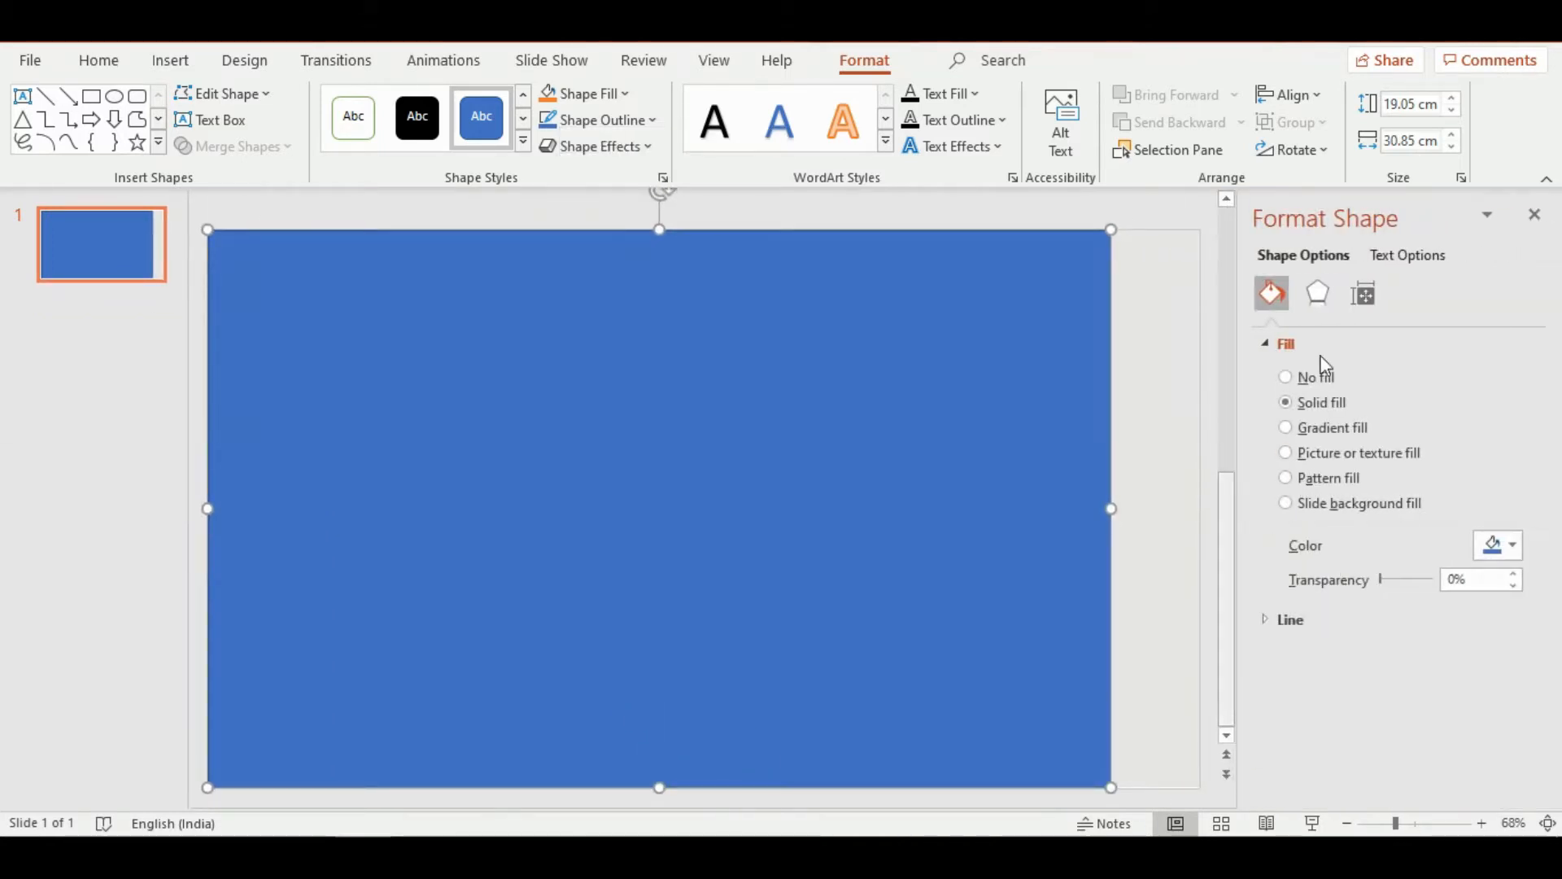
{"action": "left_click", "coordinate": [1320, 294]}
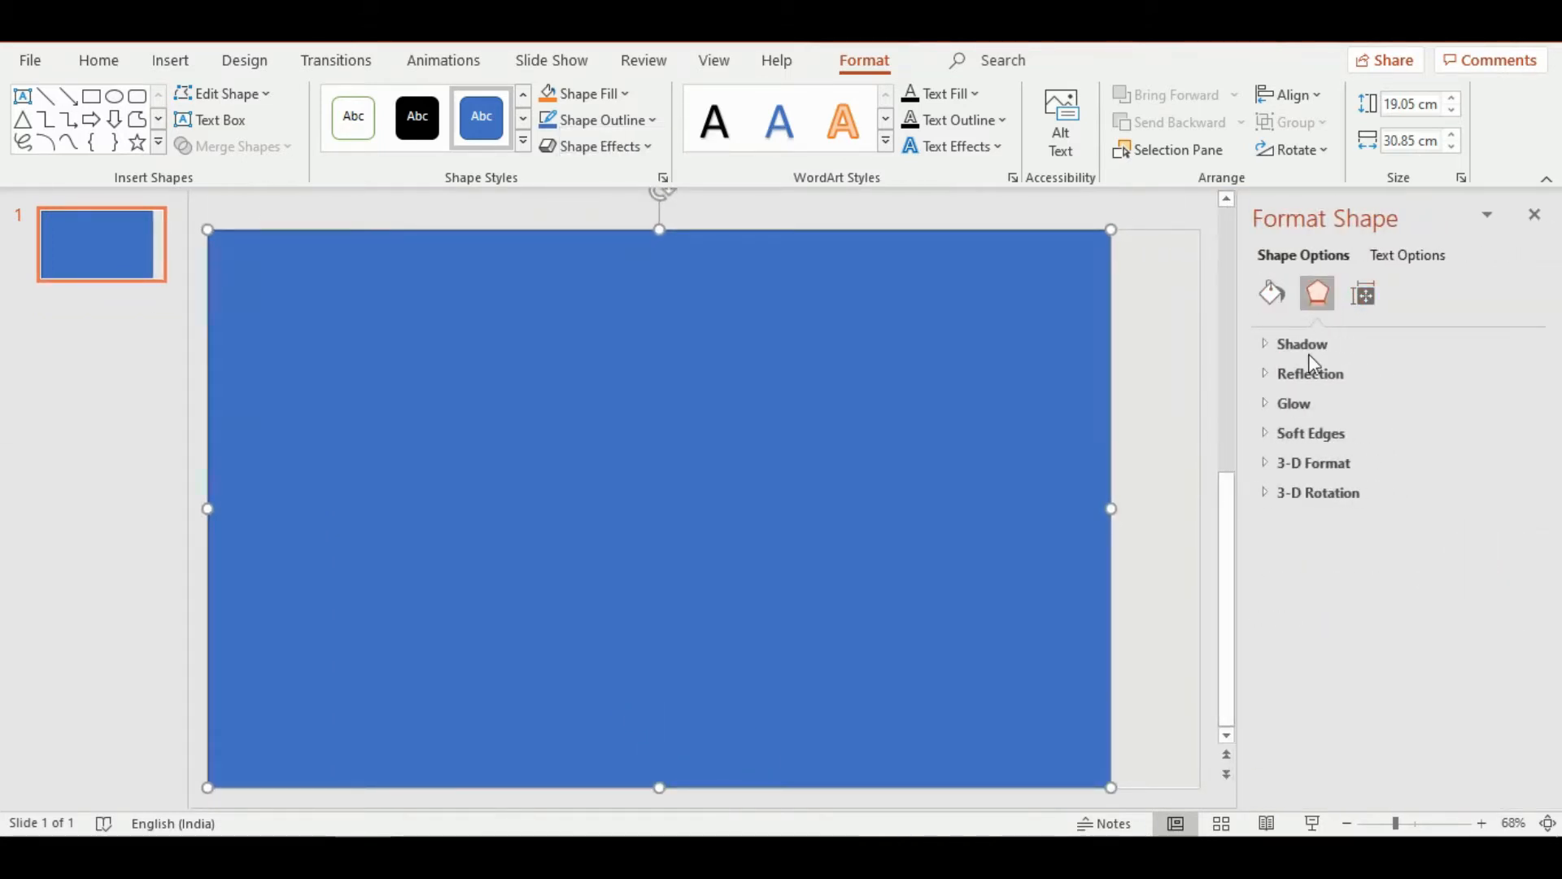
{"action": "left_click", "coordinate": [1310, 341]}
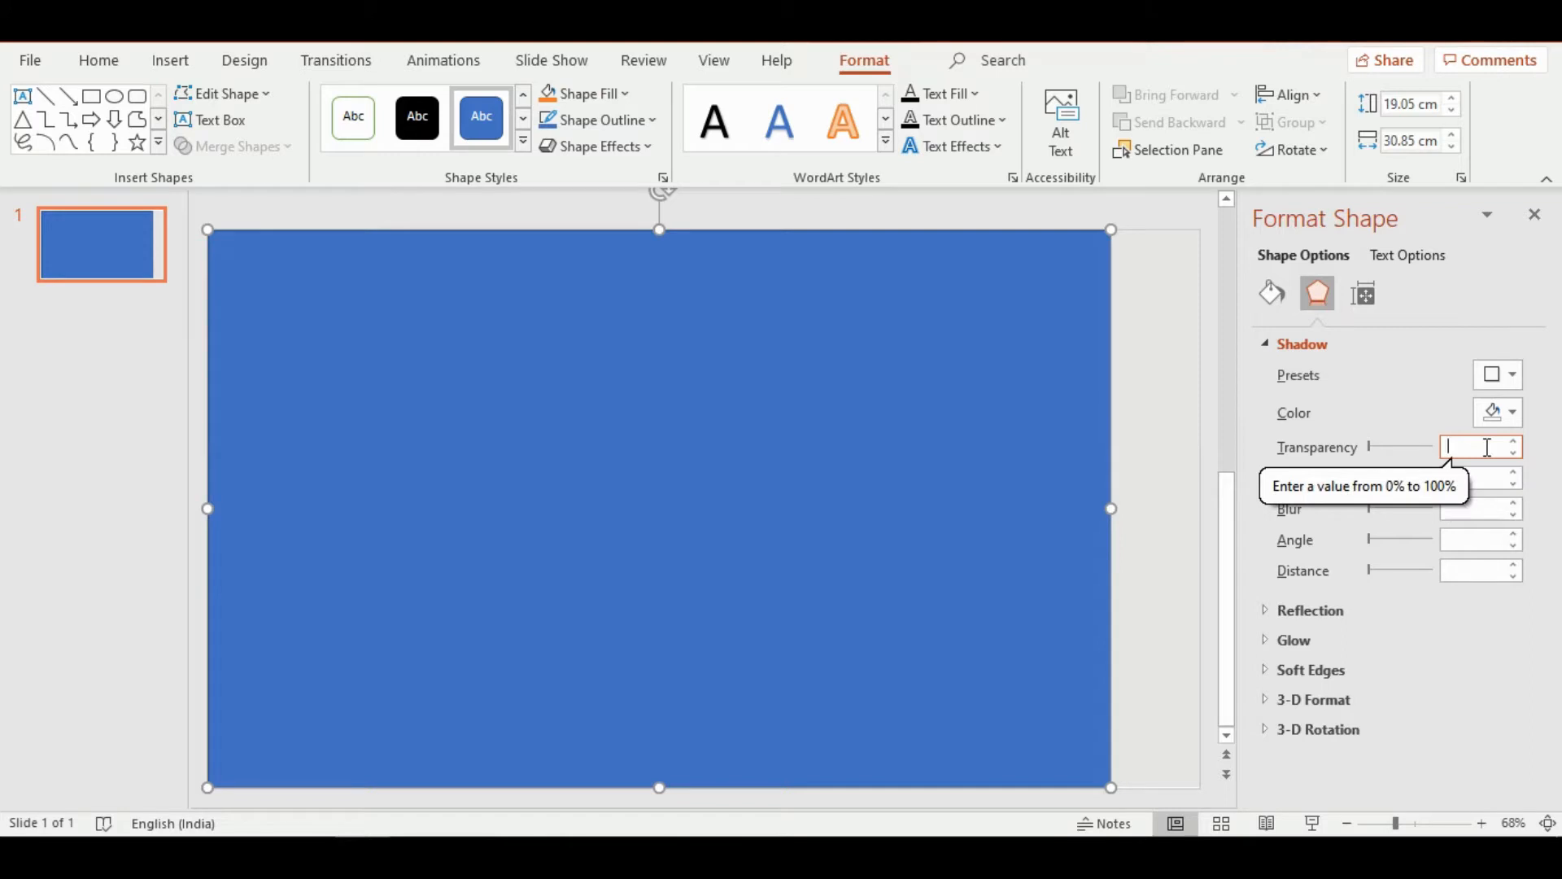
{"action": "type", "text": "65"}
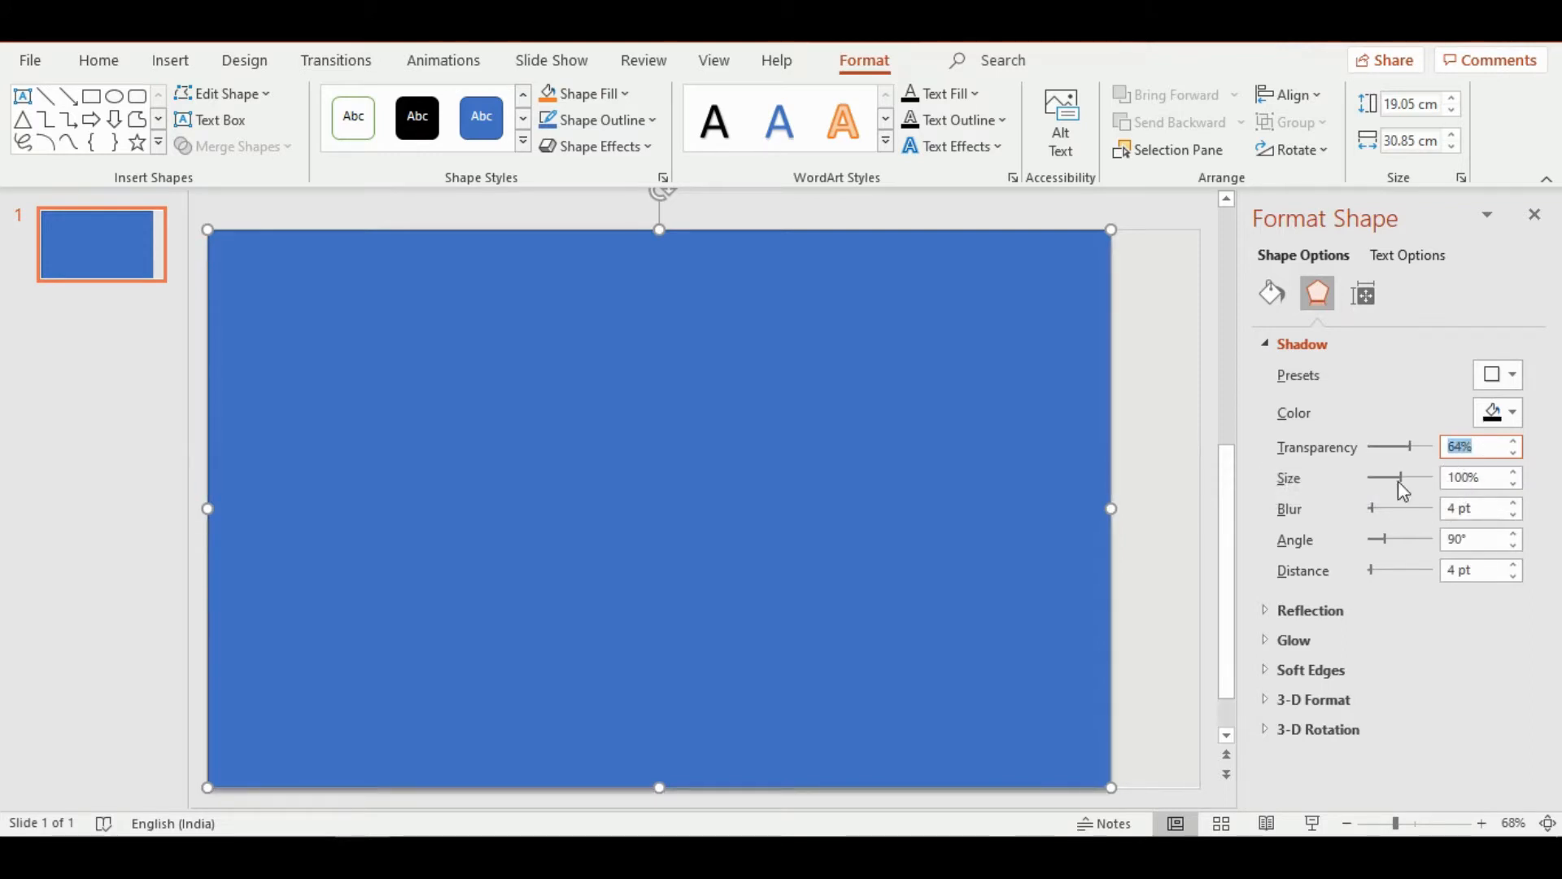
{"action": "left_click", "coordinate": [1473, 478]}
{"action": "key", "text": "BackSpace"}
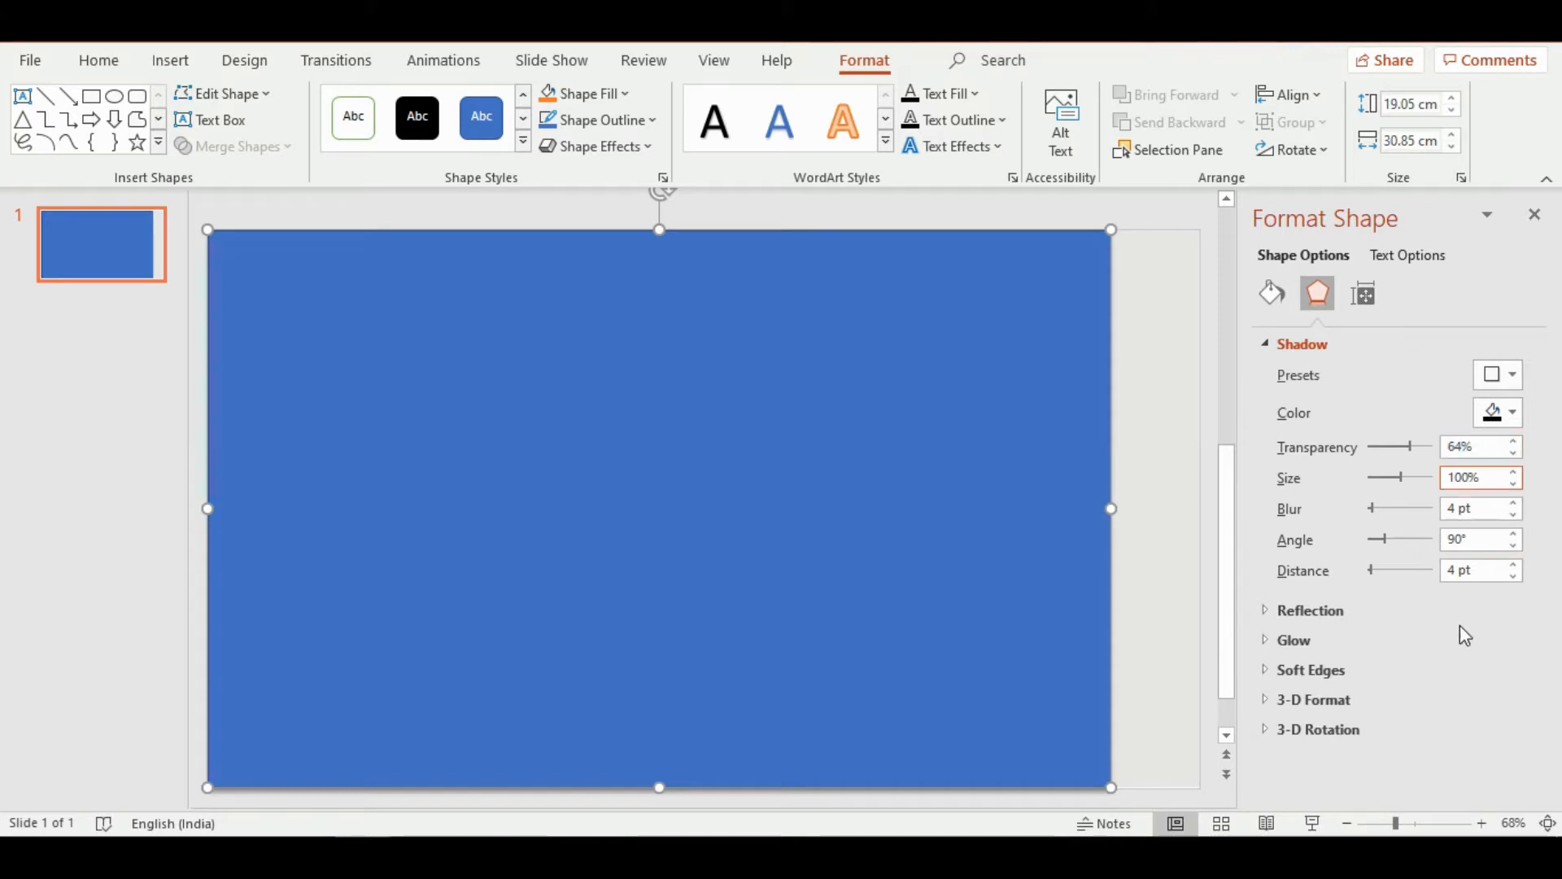
{"action": "type", "text": "0"}
{"action": "key", "text": "Return"}
{"action": "key", "text": "Up"}
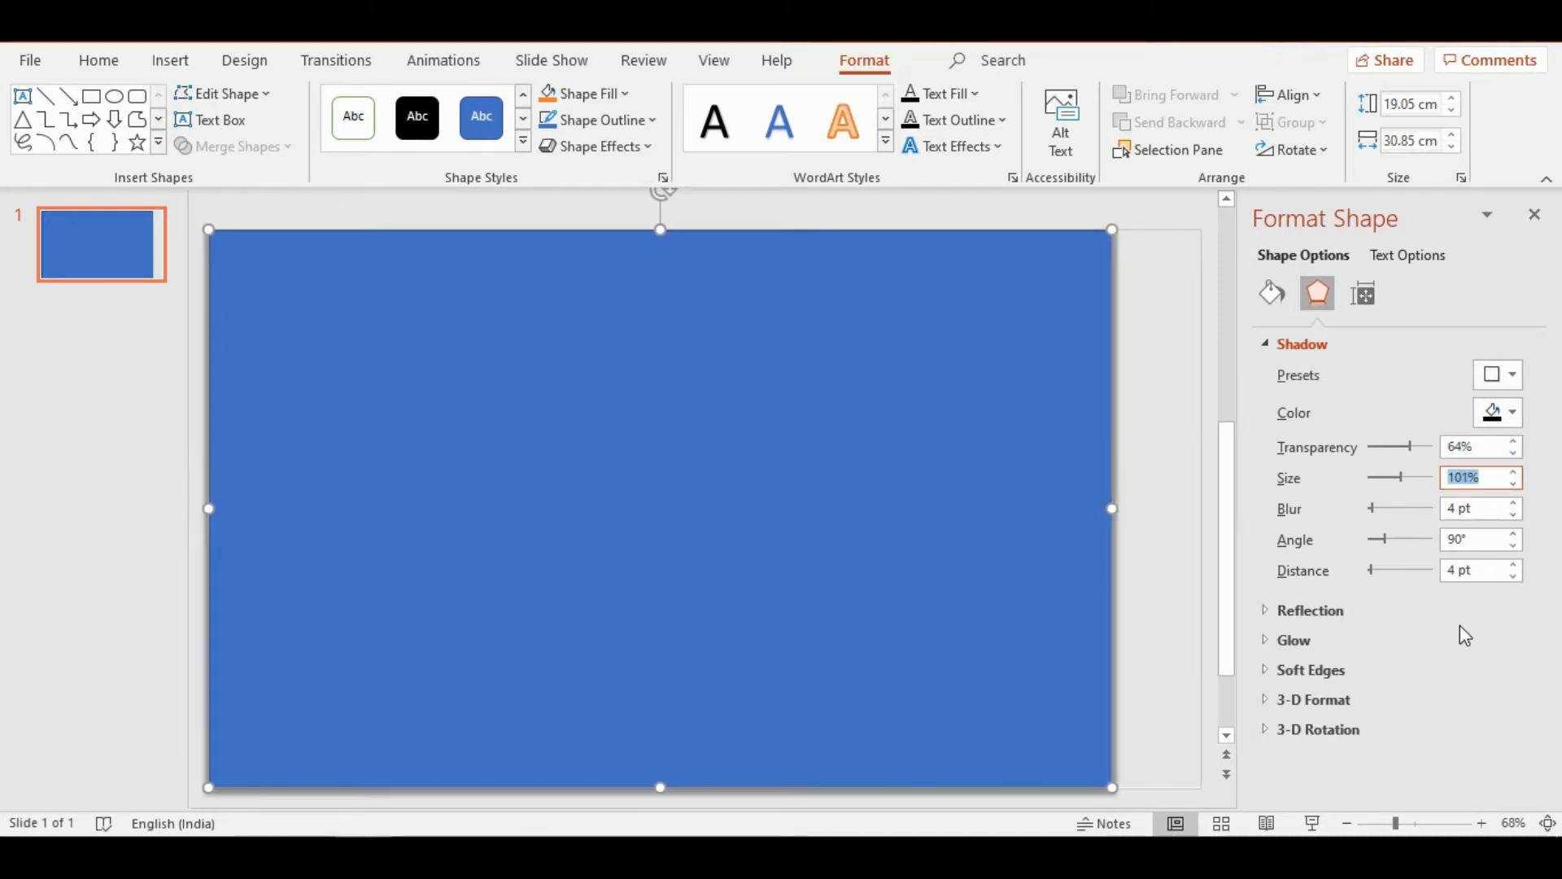
Set the rectangle's shadow blur to 17 pt, its angle to 0° and its distance to 3 pt
{"action": "left_click", "coordinate": [1463, 509]}
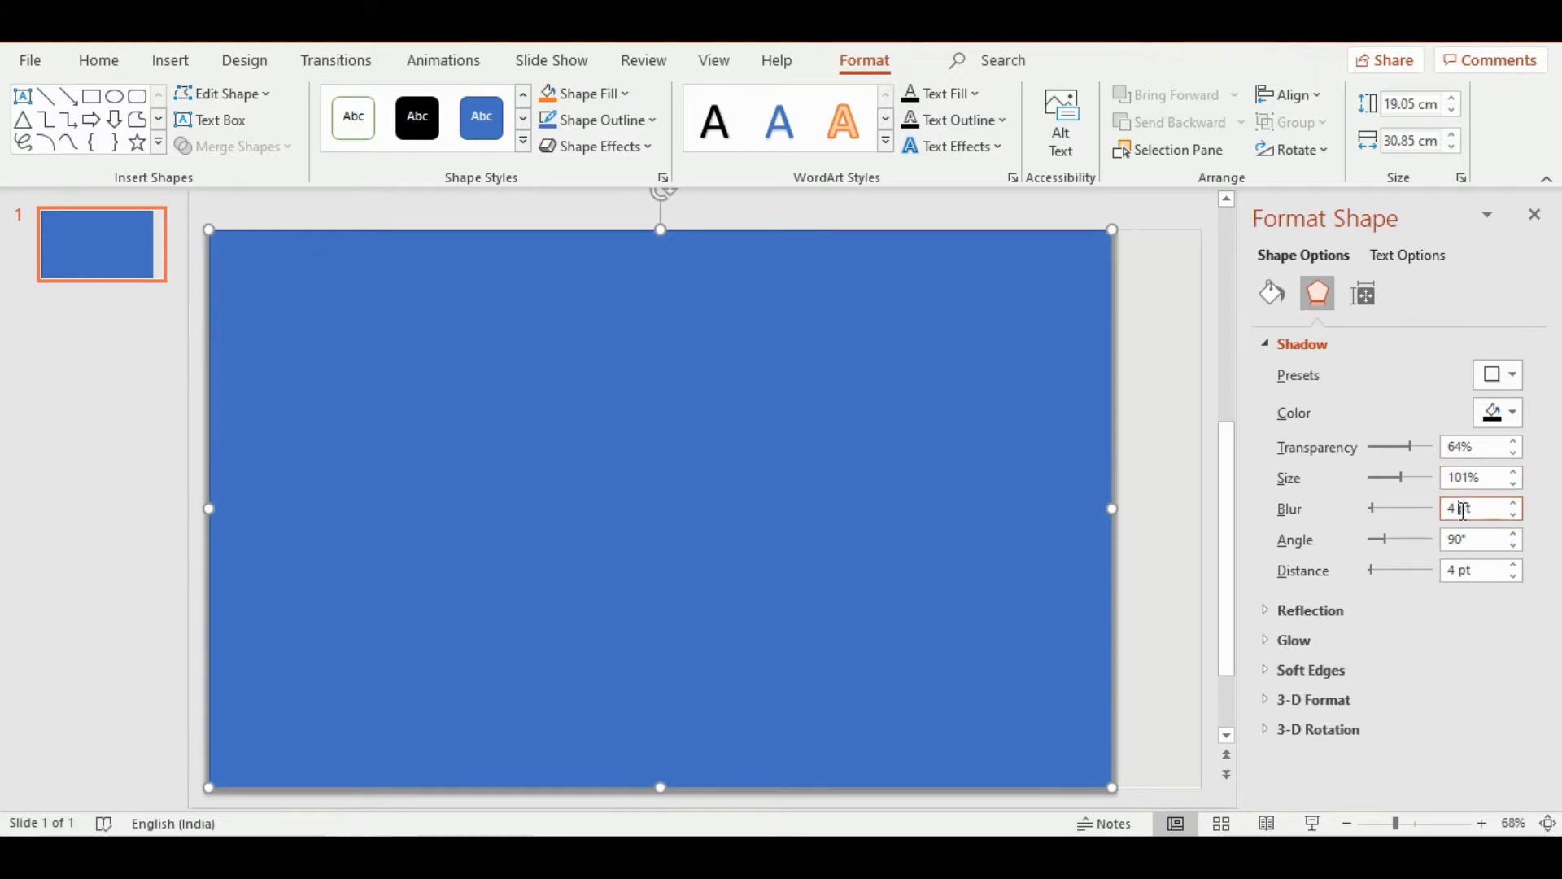
{"action": "key", "text": "BackSpace"}
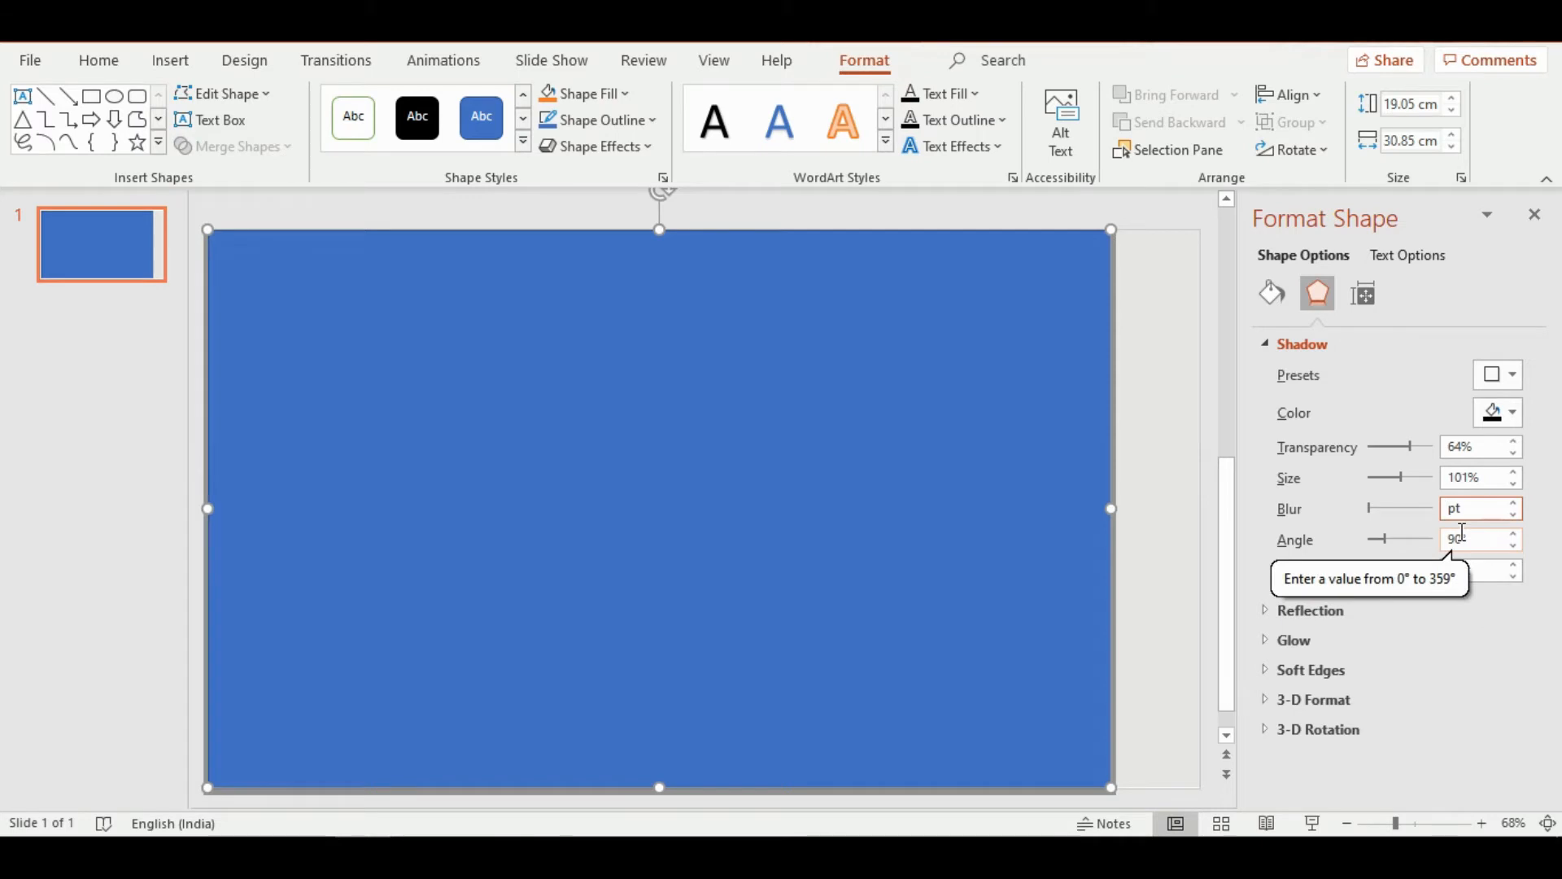
{"action": "type", "text": "17"}
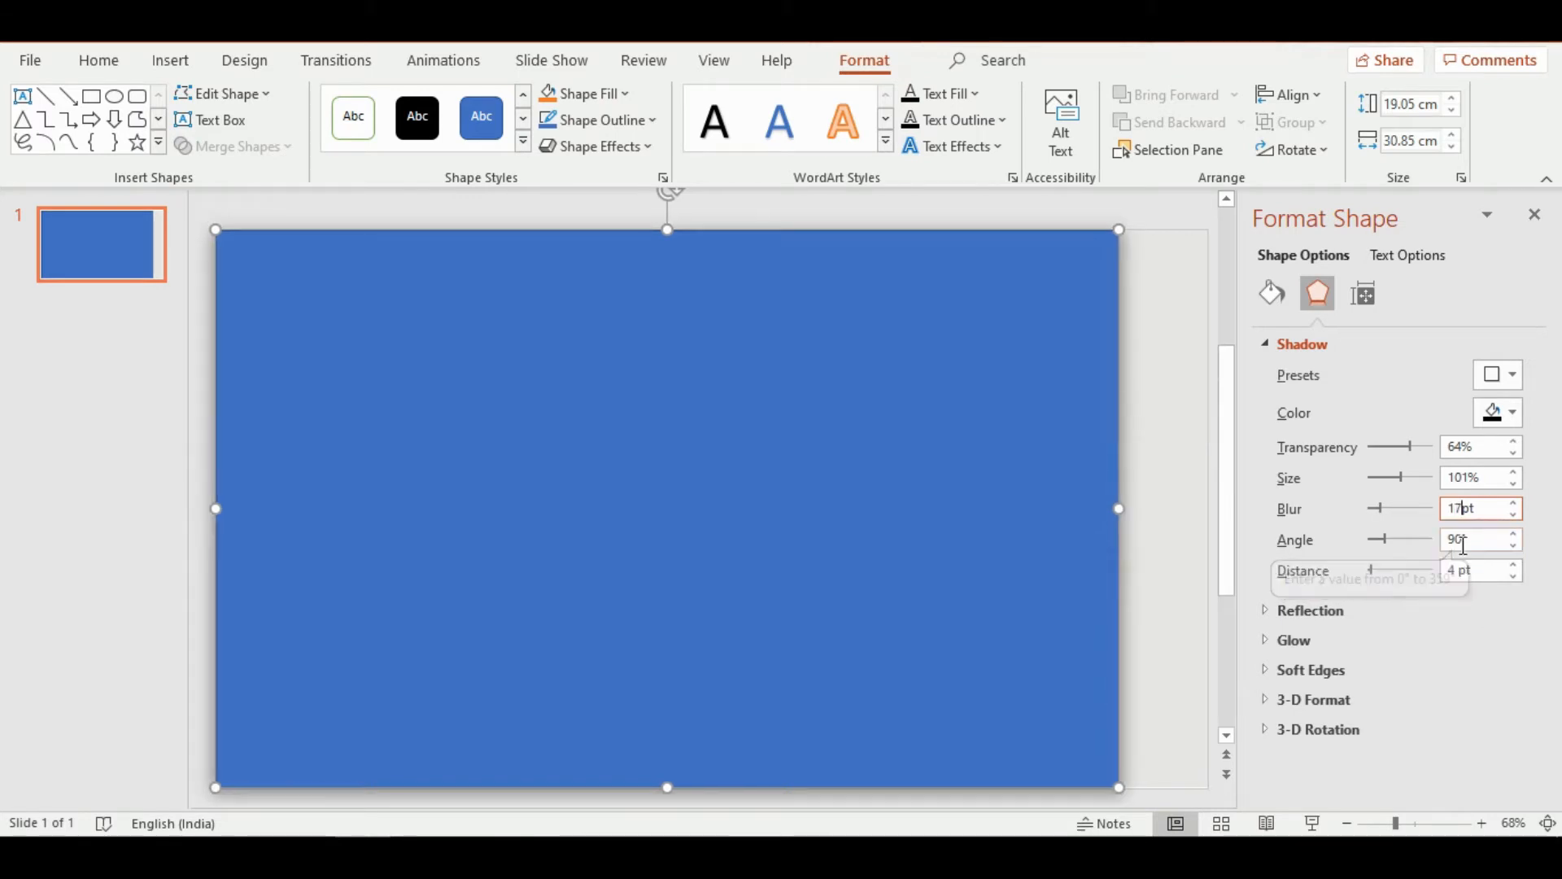
{"action": "left_click", "coordinate": [1459, 537]}
{"action": "key", "text": "BackSpace"}
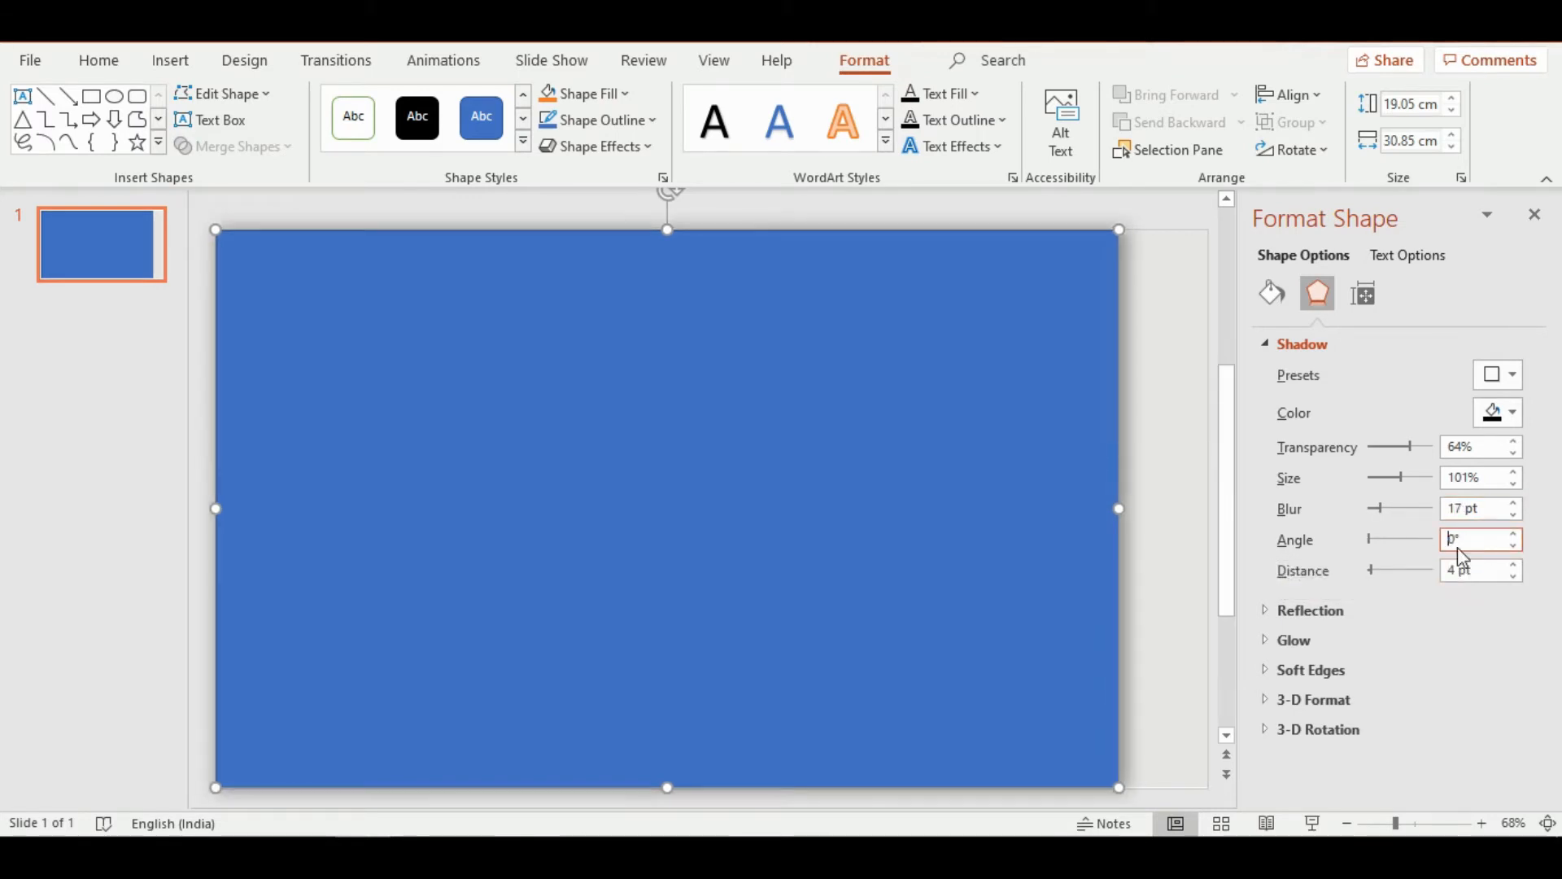
{"action": "left_click", "coordinate": [1462, 569]}
{"action": "key", "text": "BackSpace"}
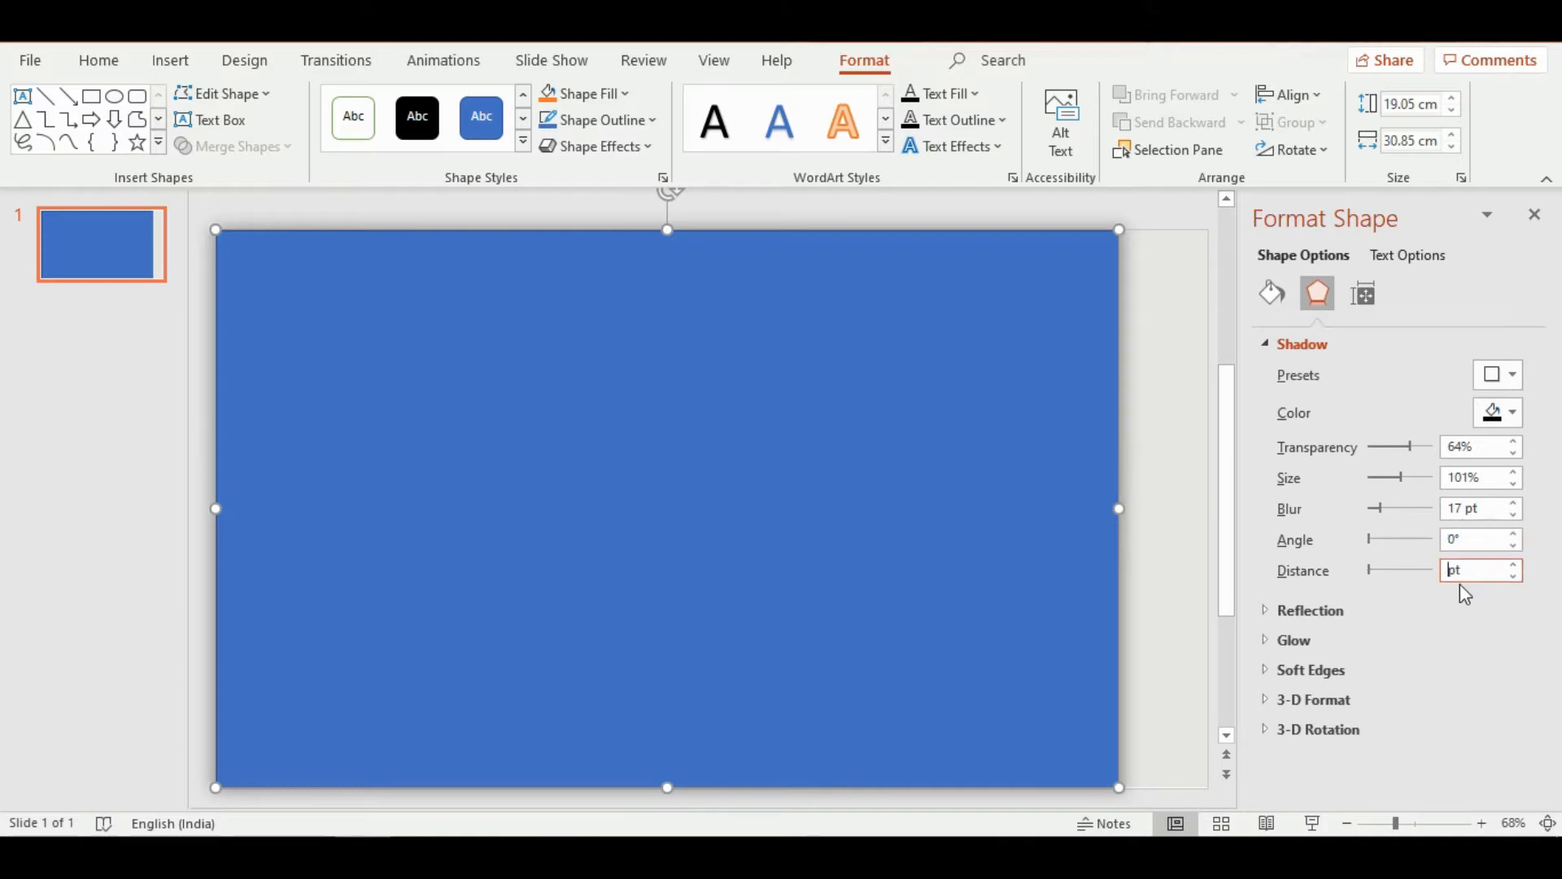
{"action": "key", "text": "Return"}
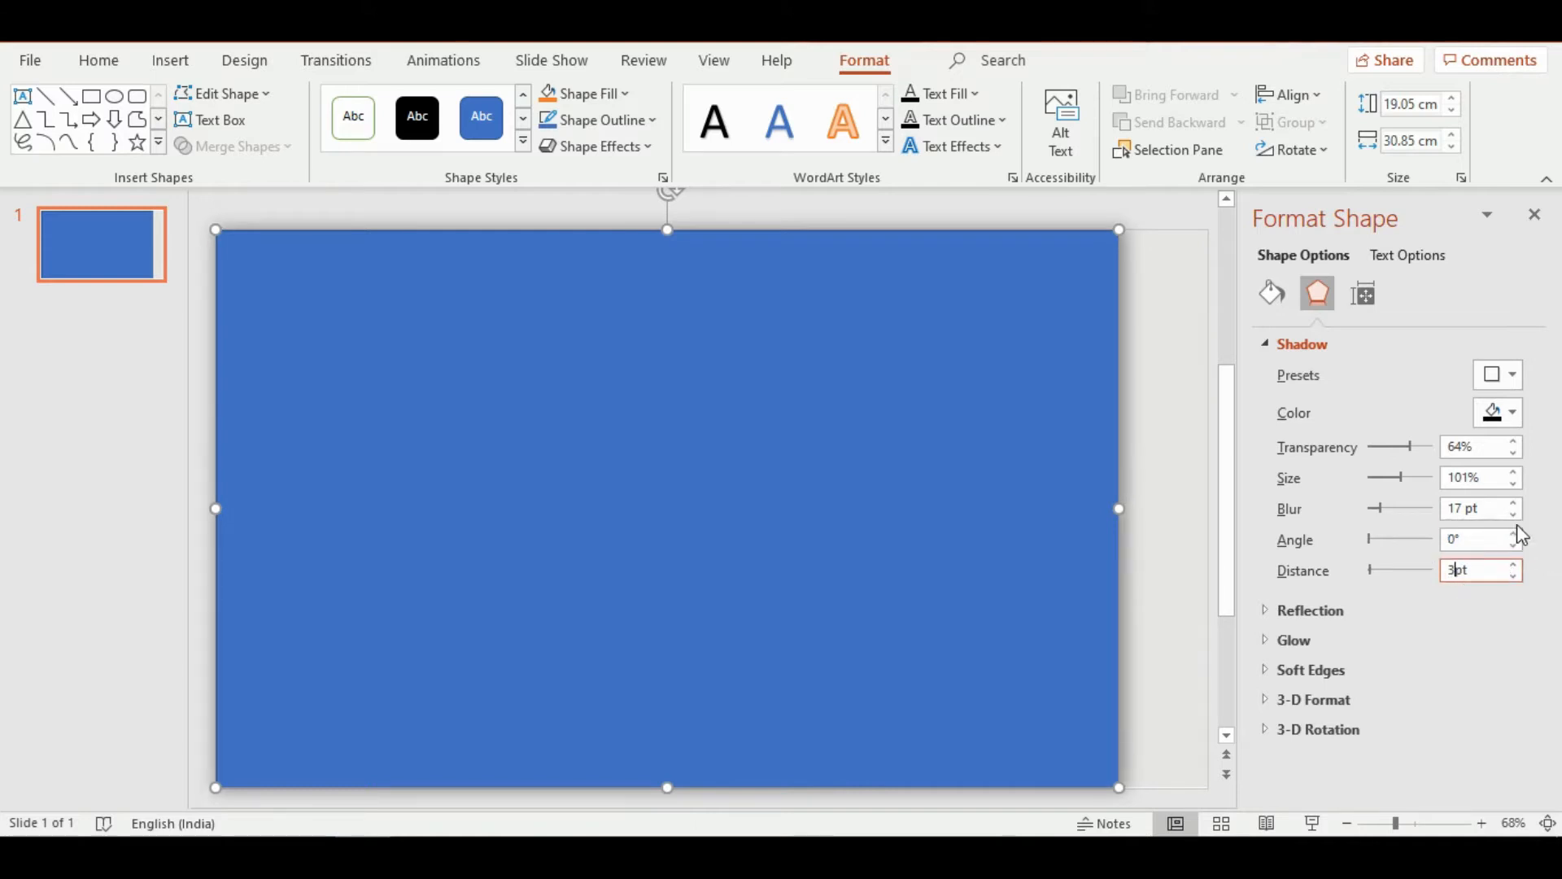
Set the rectangle's shadow color to black and close the shape formatting options
{"action": "left_click", "coordinate": [1514, 412]}
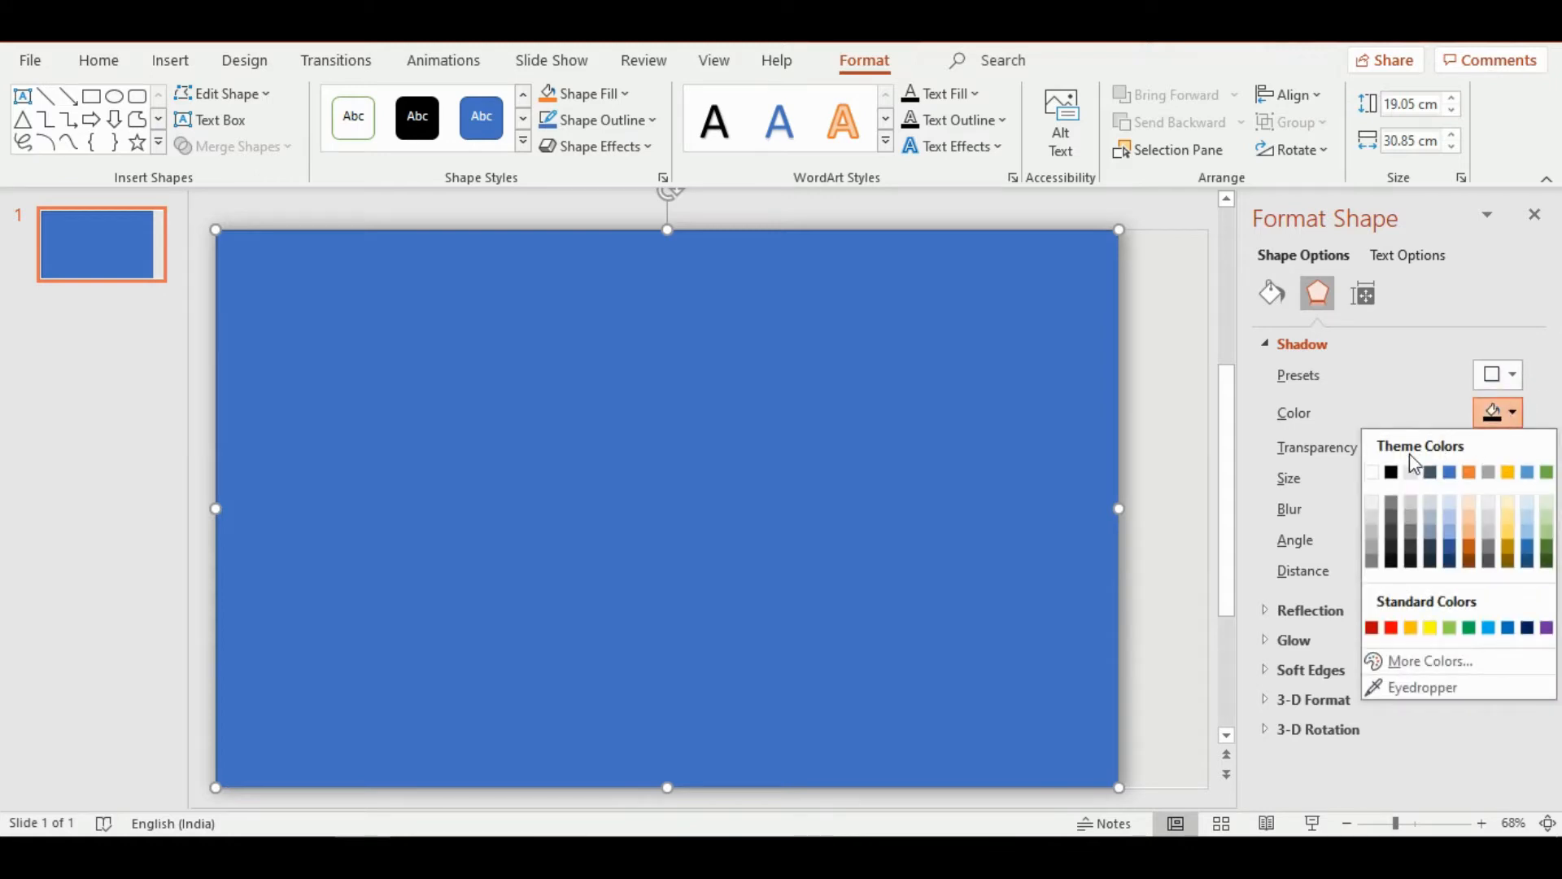
{"action": "left_click", "coordinate": [1392, 474]}
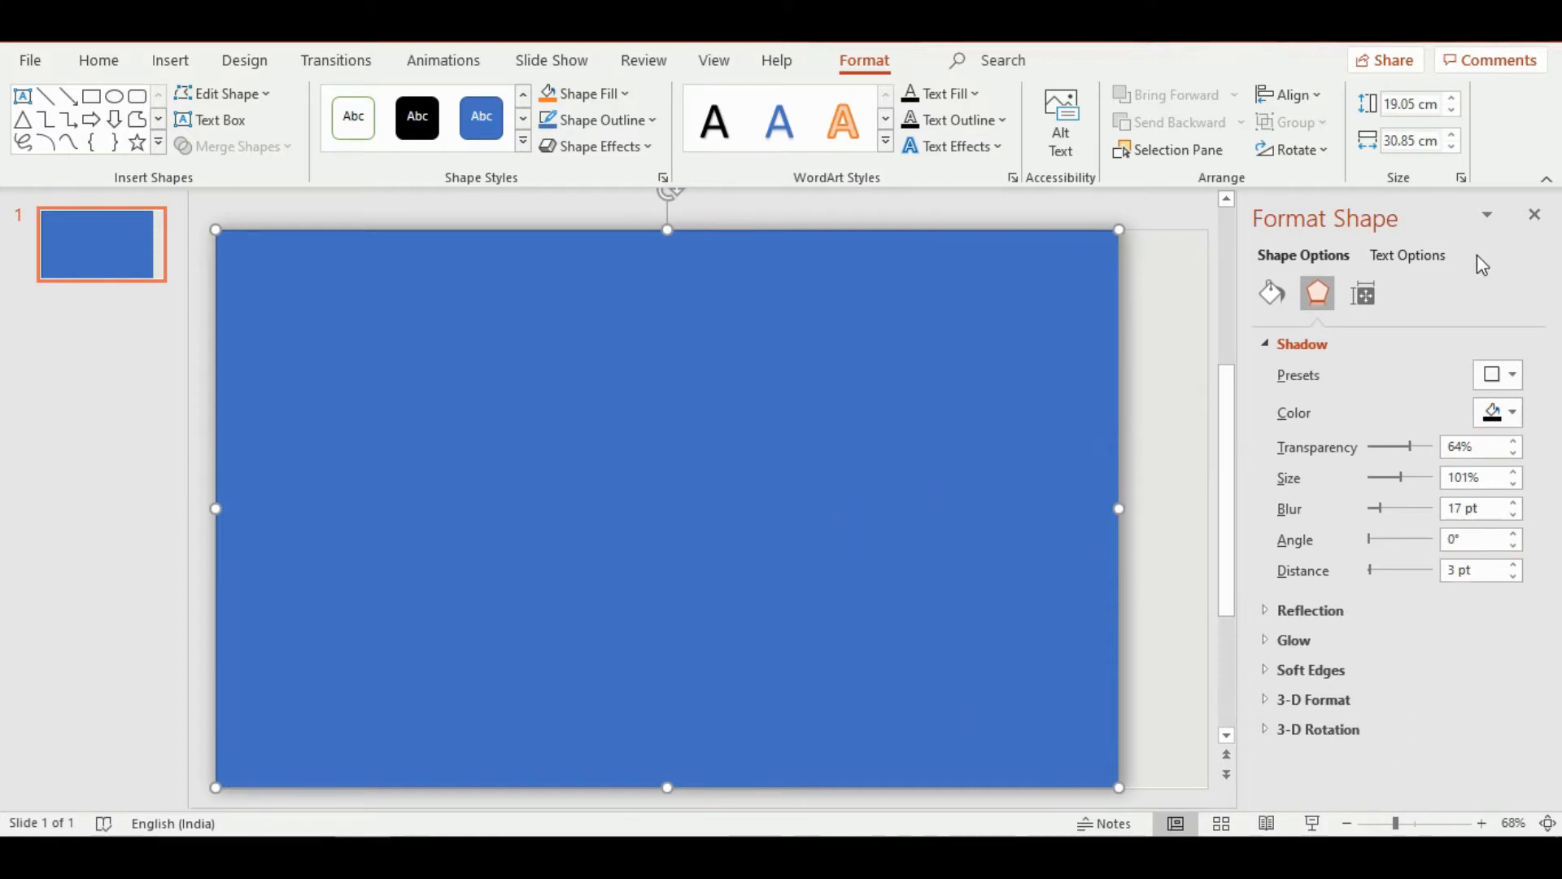
{"action": "left_click", "coordinate": [1537, 219]}
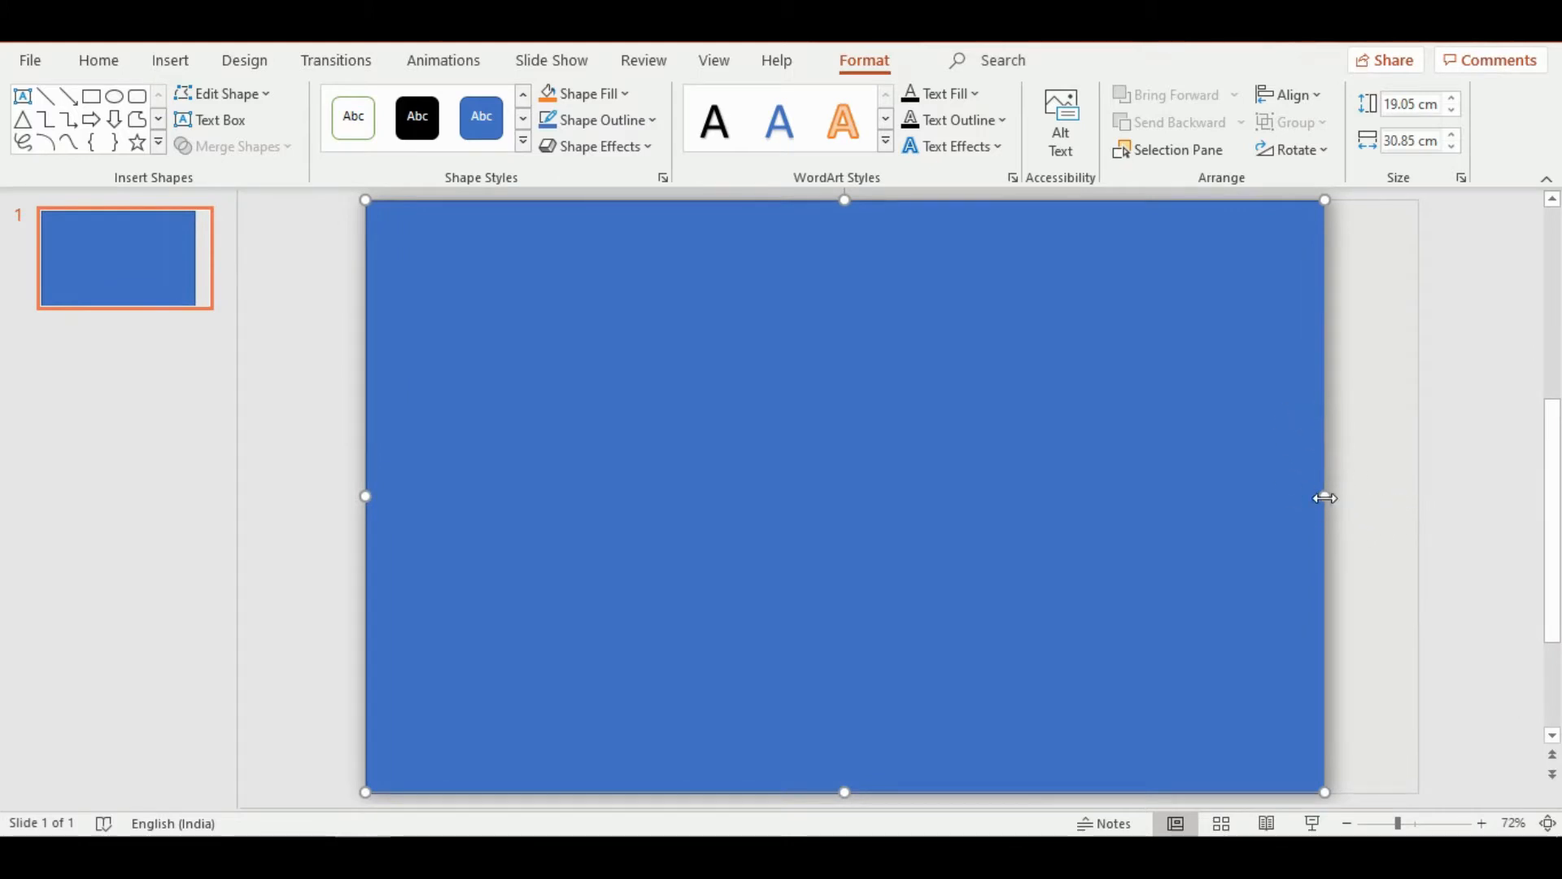
Widen the rectangle to the slide's right edge, making it 33.87 cm wide
{"action": "left_click_drag", "start_coordinate": [1325, 494], "coordinate": [1418, 494]}
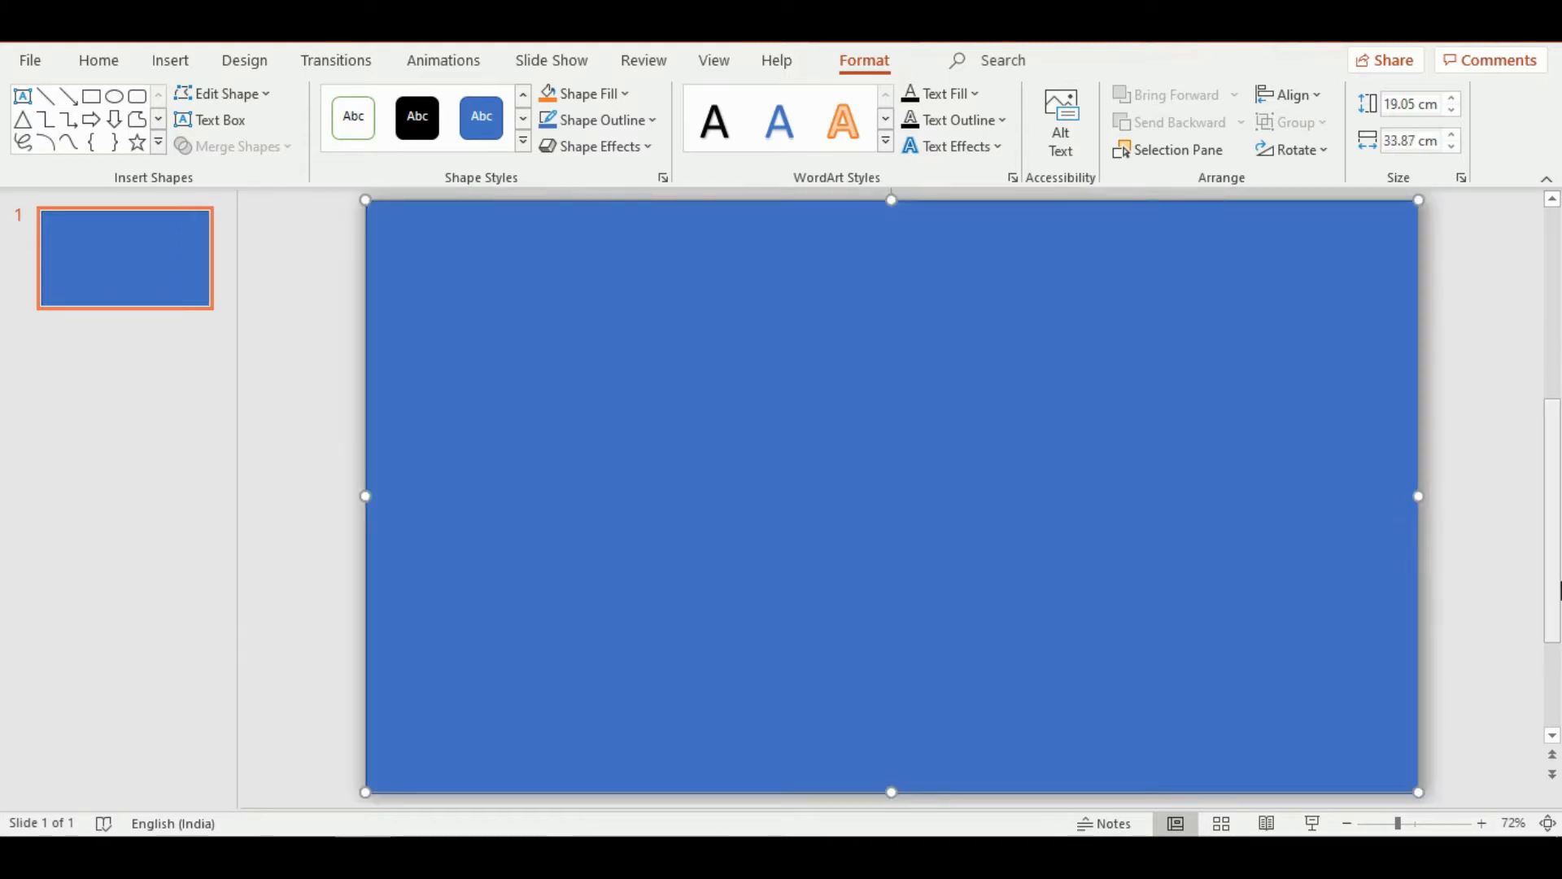
{"action": "left_click_drag", "start_coordinate": [1551, 576], "coordinate": [1552, 594]}
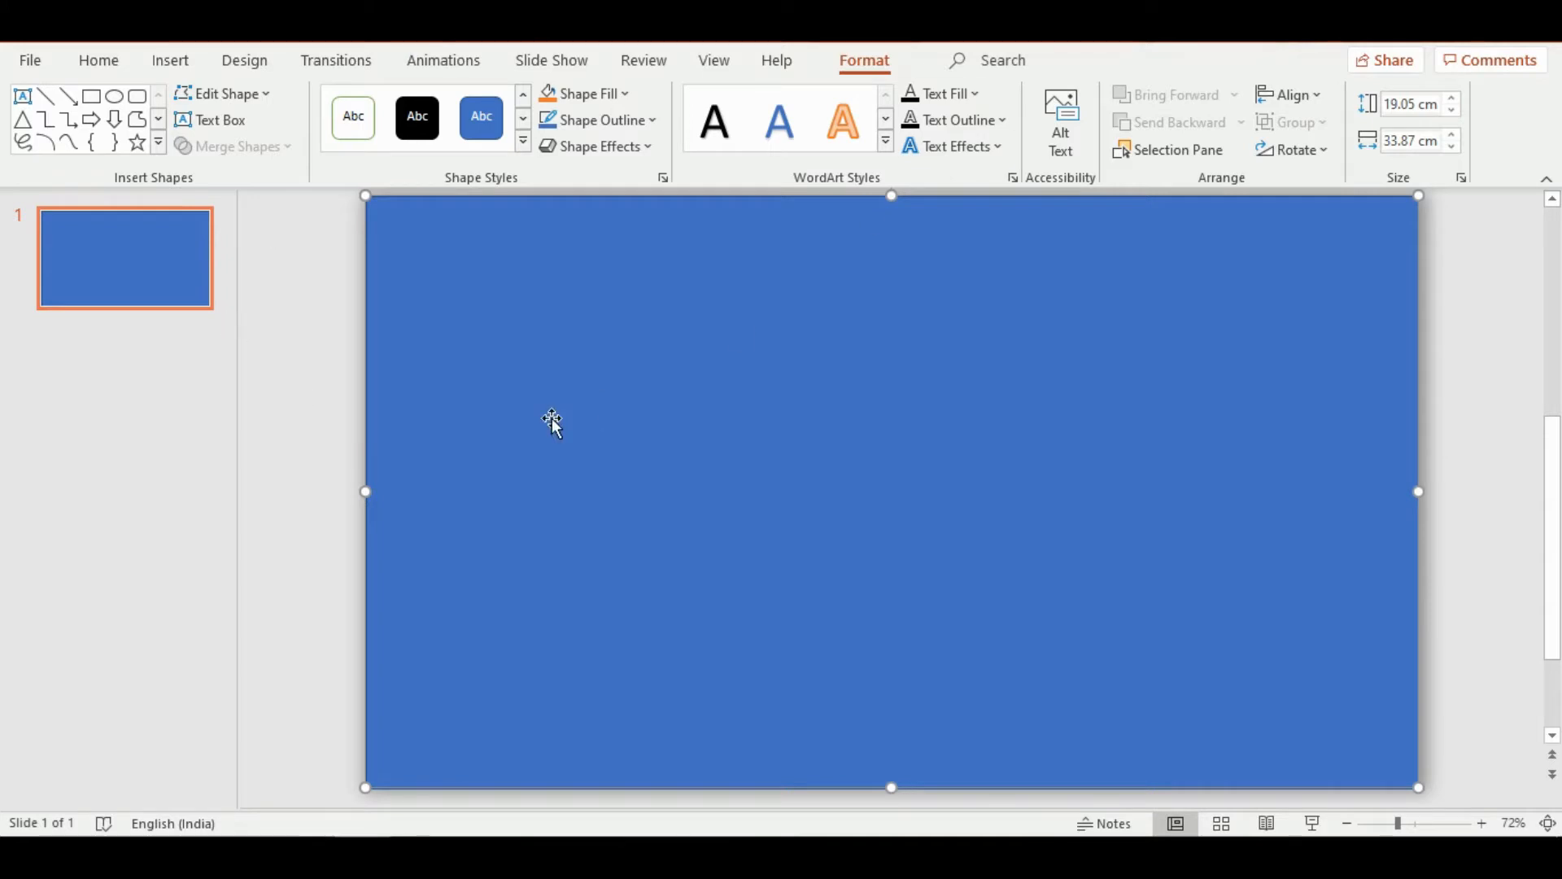
{"action": "left_click", "coordinate": [248, 405]}
Change the full-slide rectangle's solid fill to the light gray theme color and close the formatting options
{"action": "left_click", "coordinate": [770, 463]}
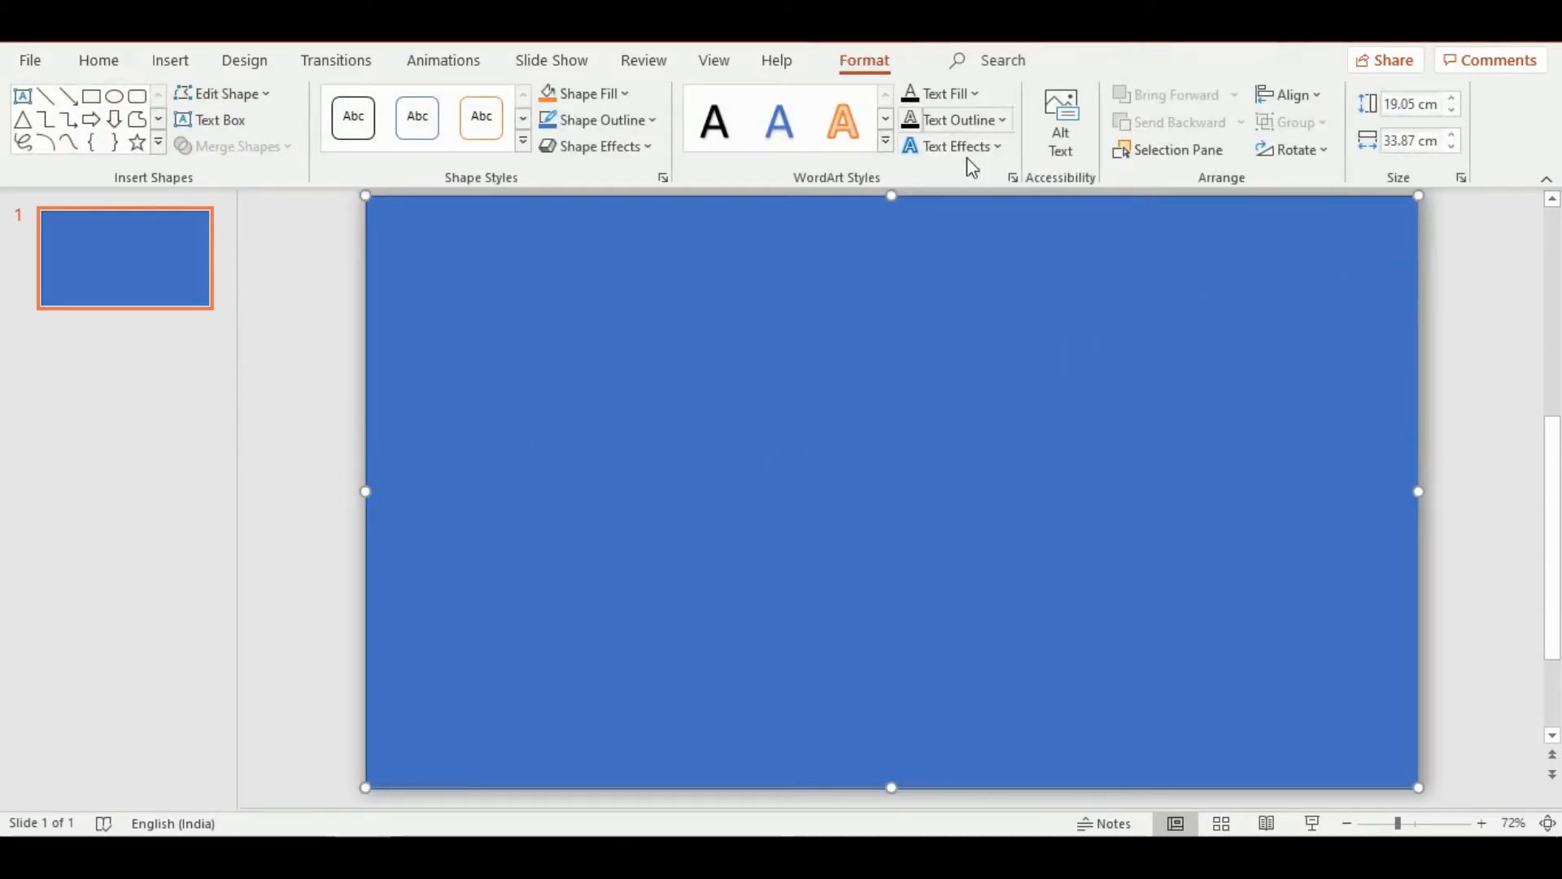
{"action": "right_click", "coordinate": [786, 417]}
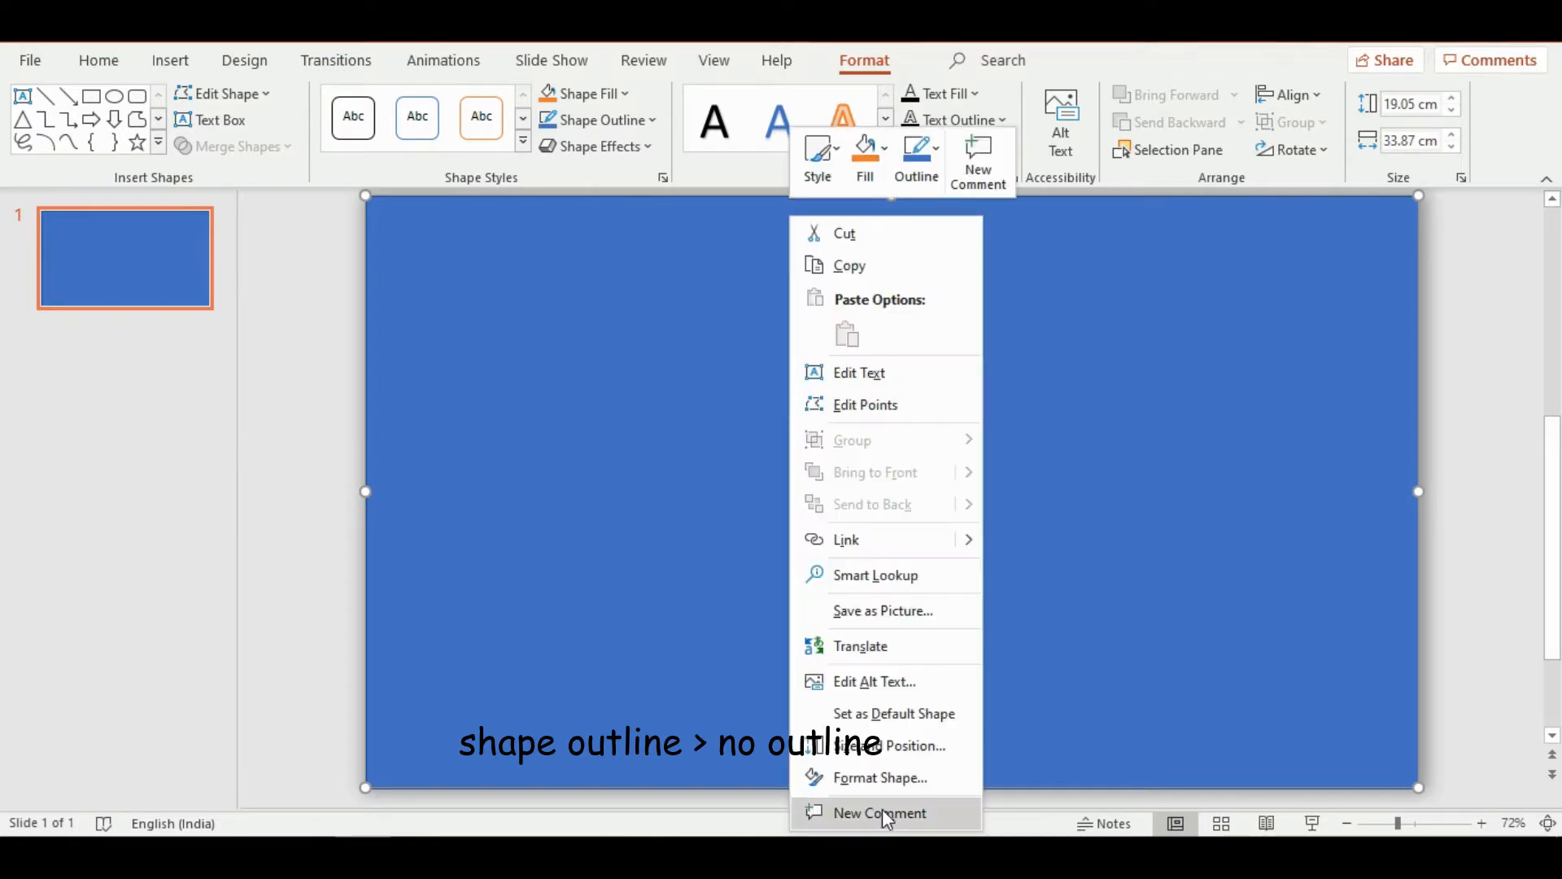
{"action": "left_click", "coordinate": [895, 775]}
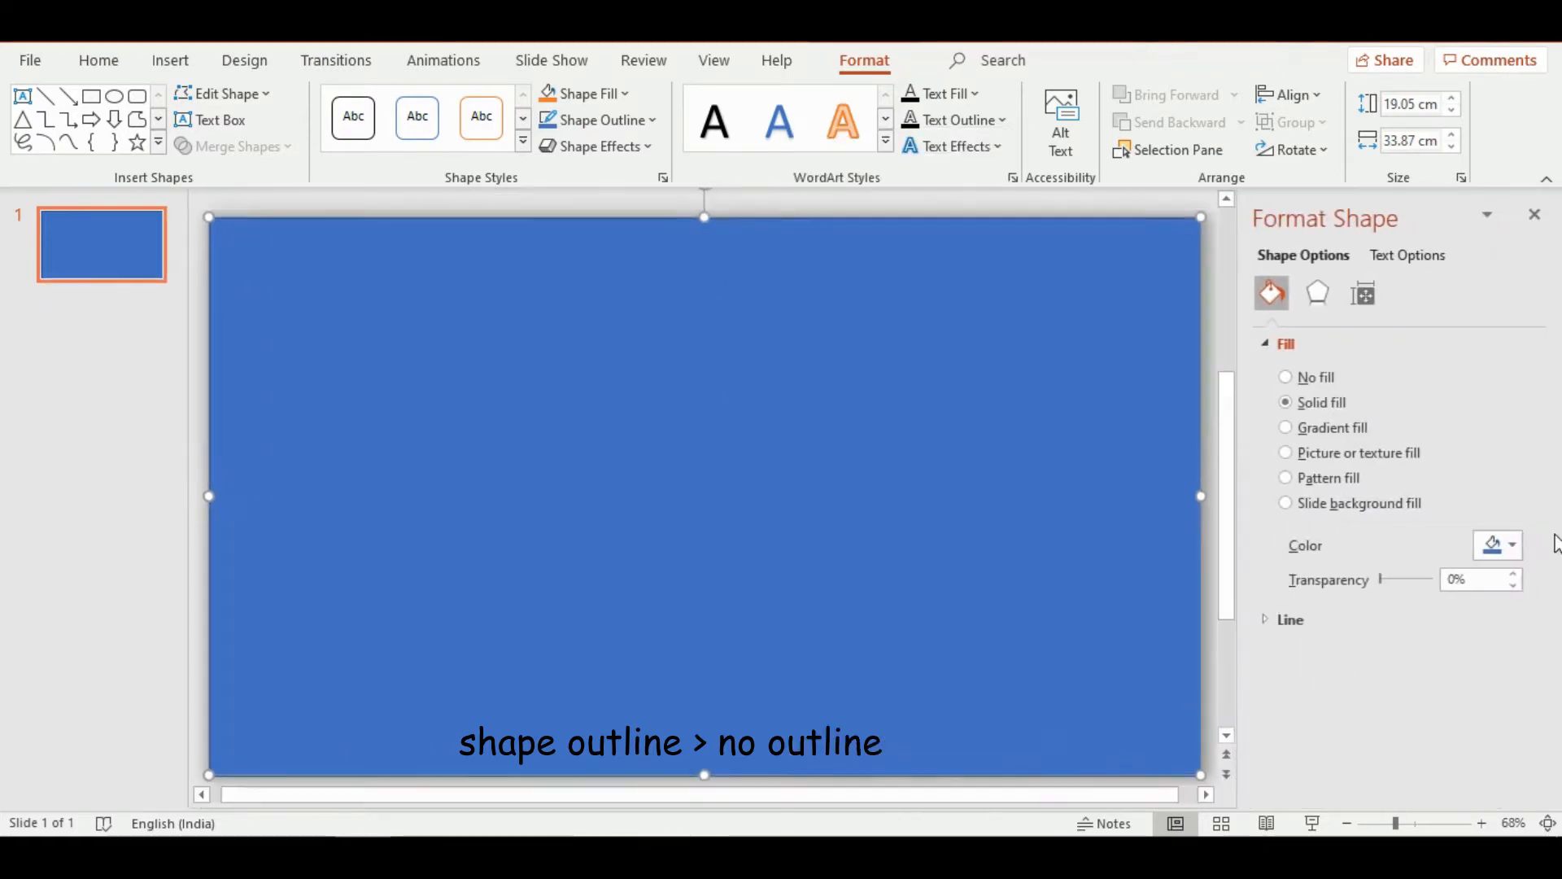
{"action": "left_click", "coordinate": [1507, 547]}
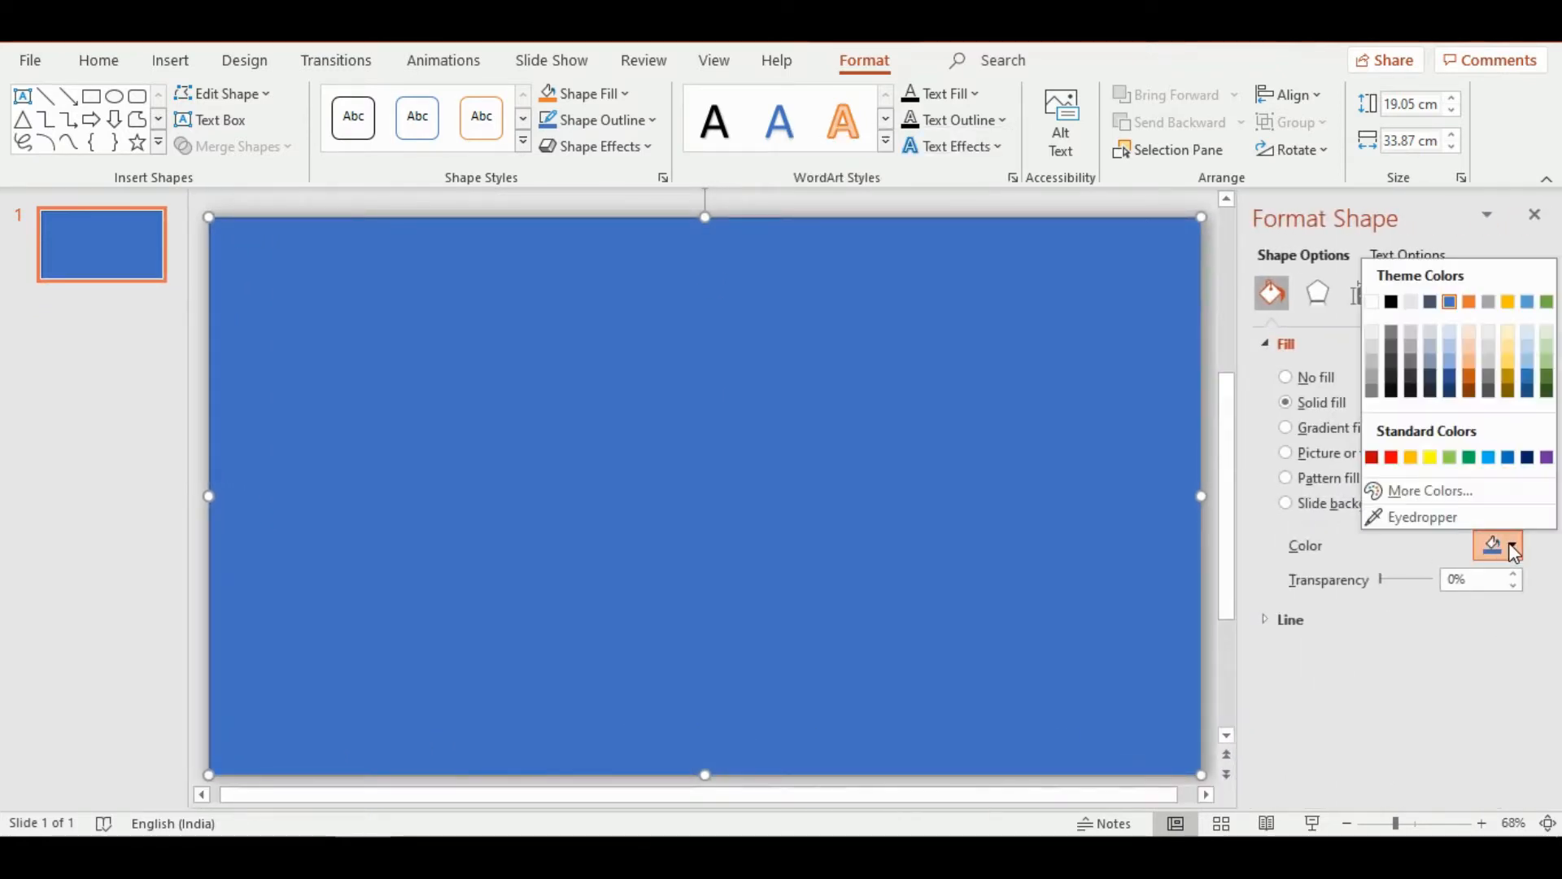
{"action": "left_click", "coordinate": [1416, 300]}
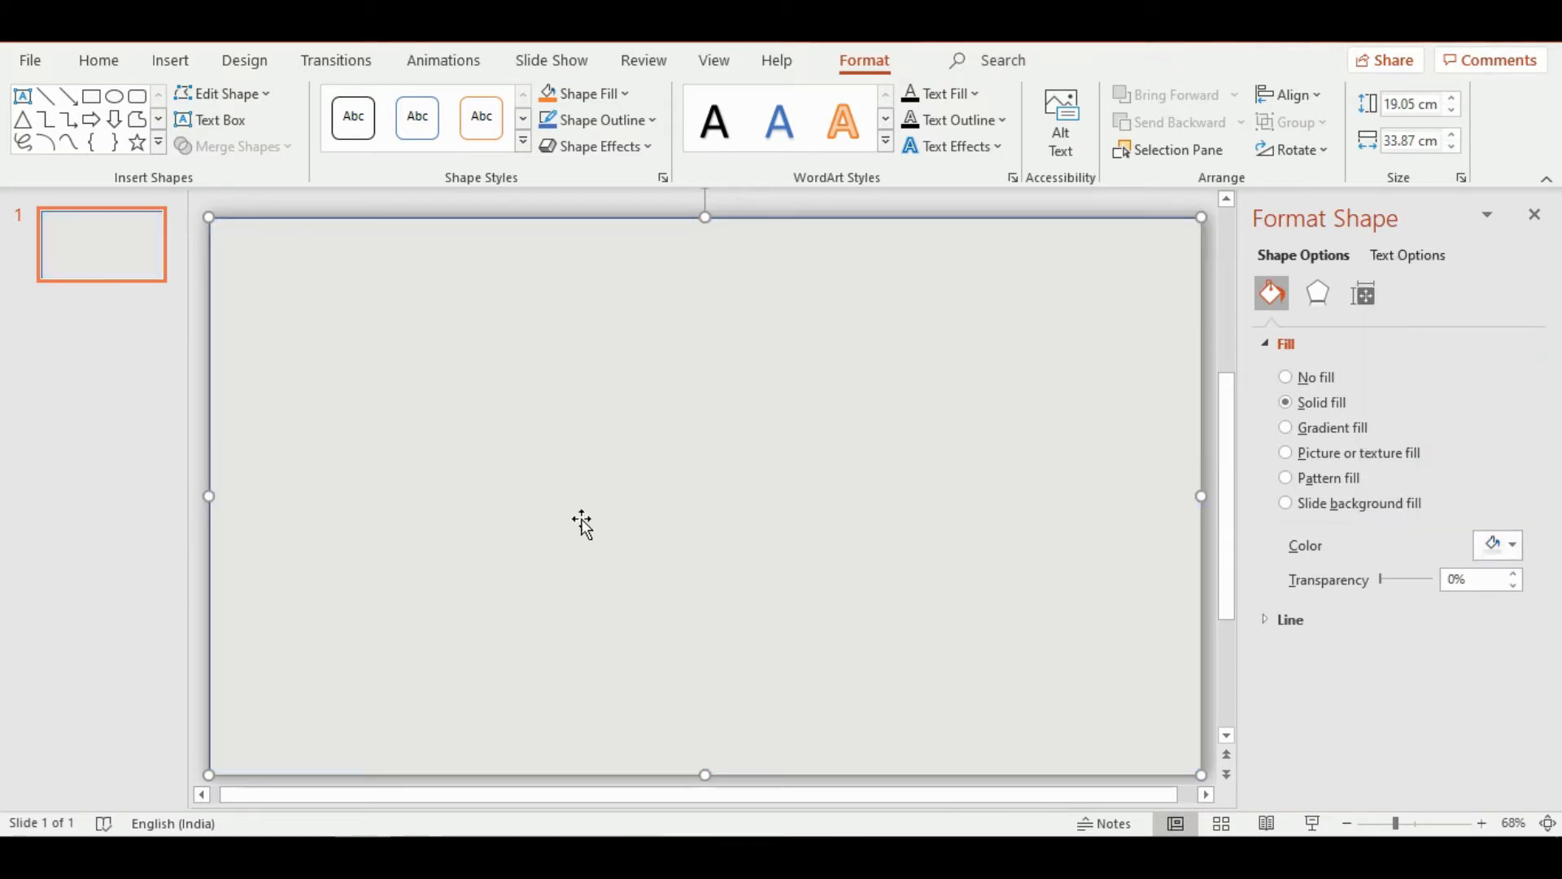
{"action": "left_click", "coordinate": [78, 462]}
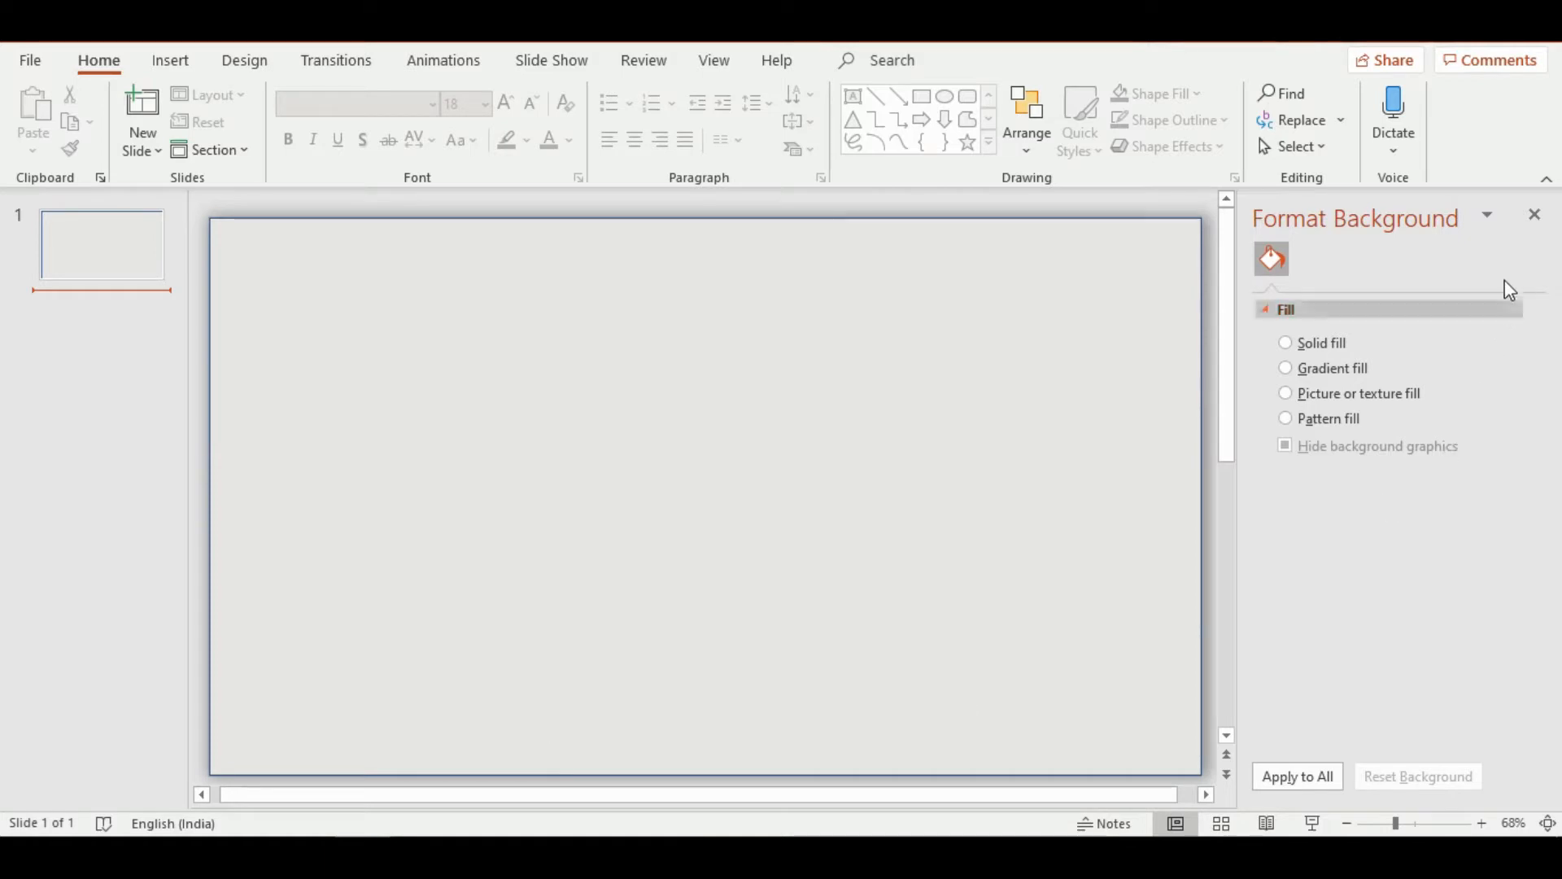
{"action": "left_click", "coordinate": [1535, 216]}
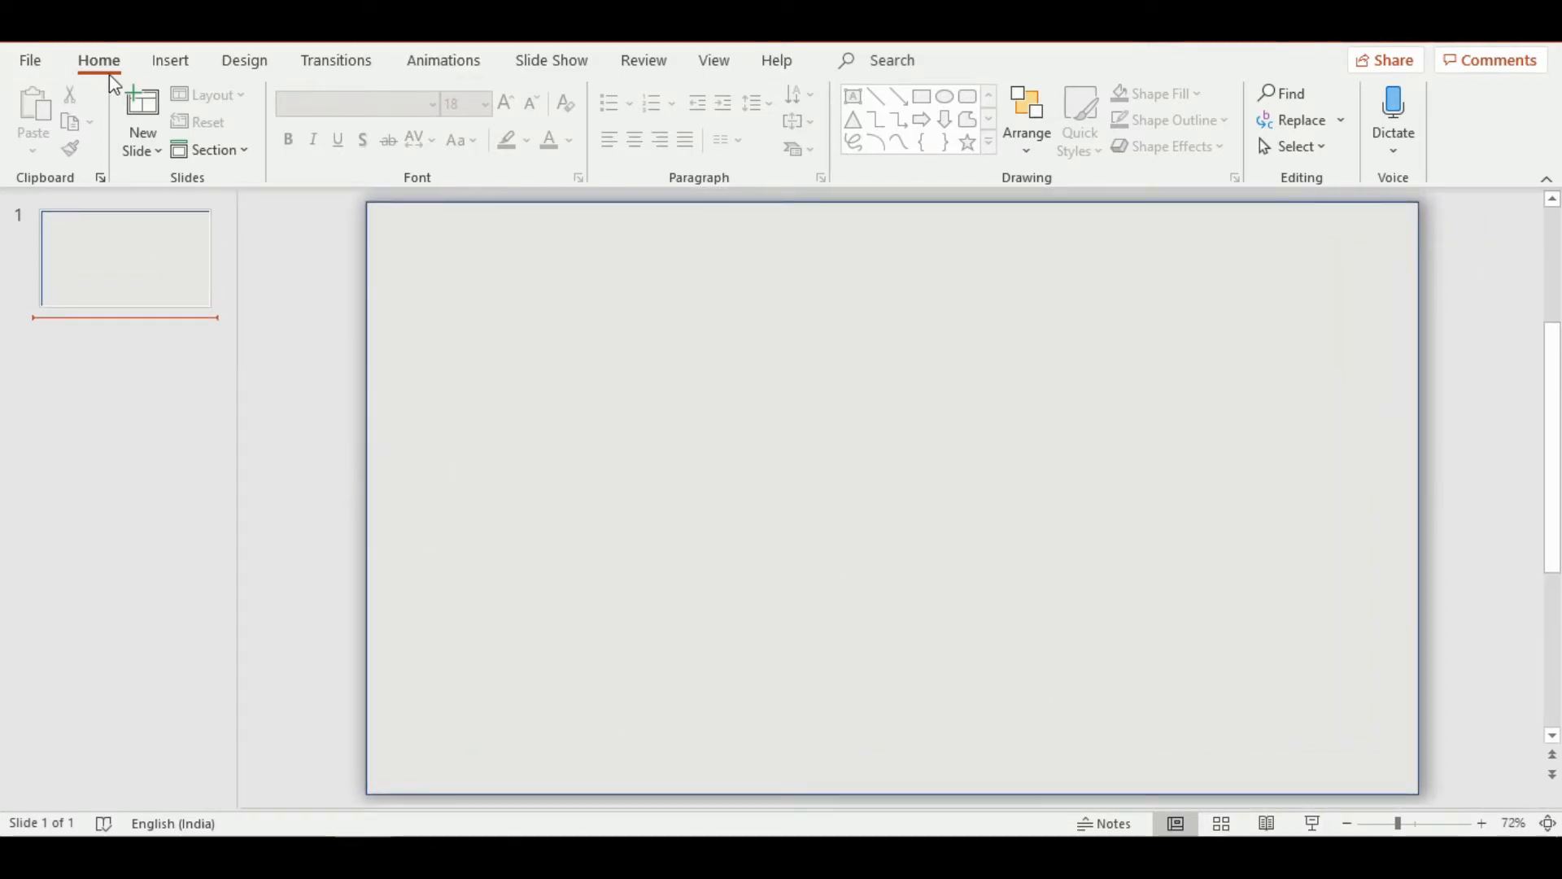
Draw a small oval near the middle of the slide and enlarge it slightly toward its lower right
{"action": "left_click", "coordinate": [464, 328]}
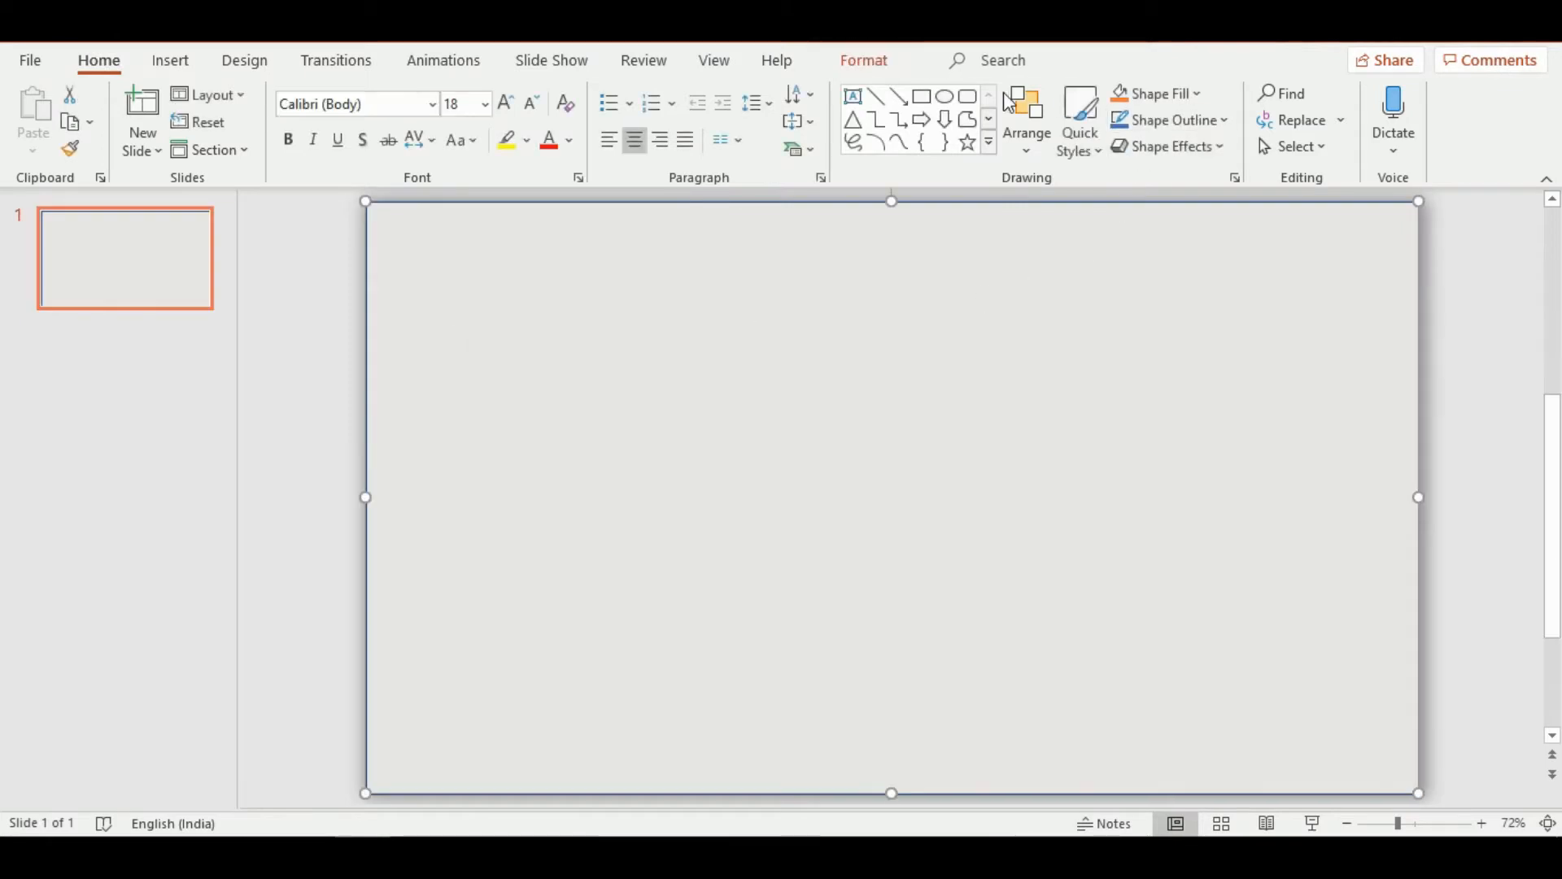
{"action": "left_click", "coordinate": [944, 97]}
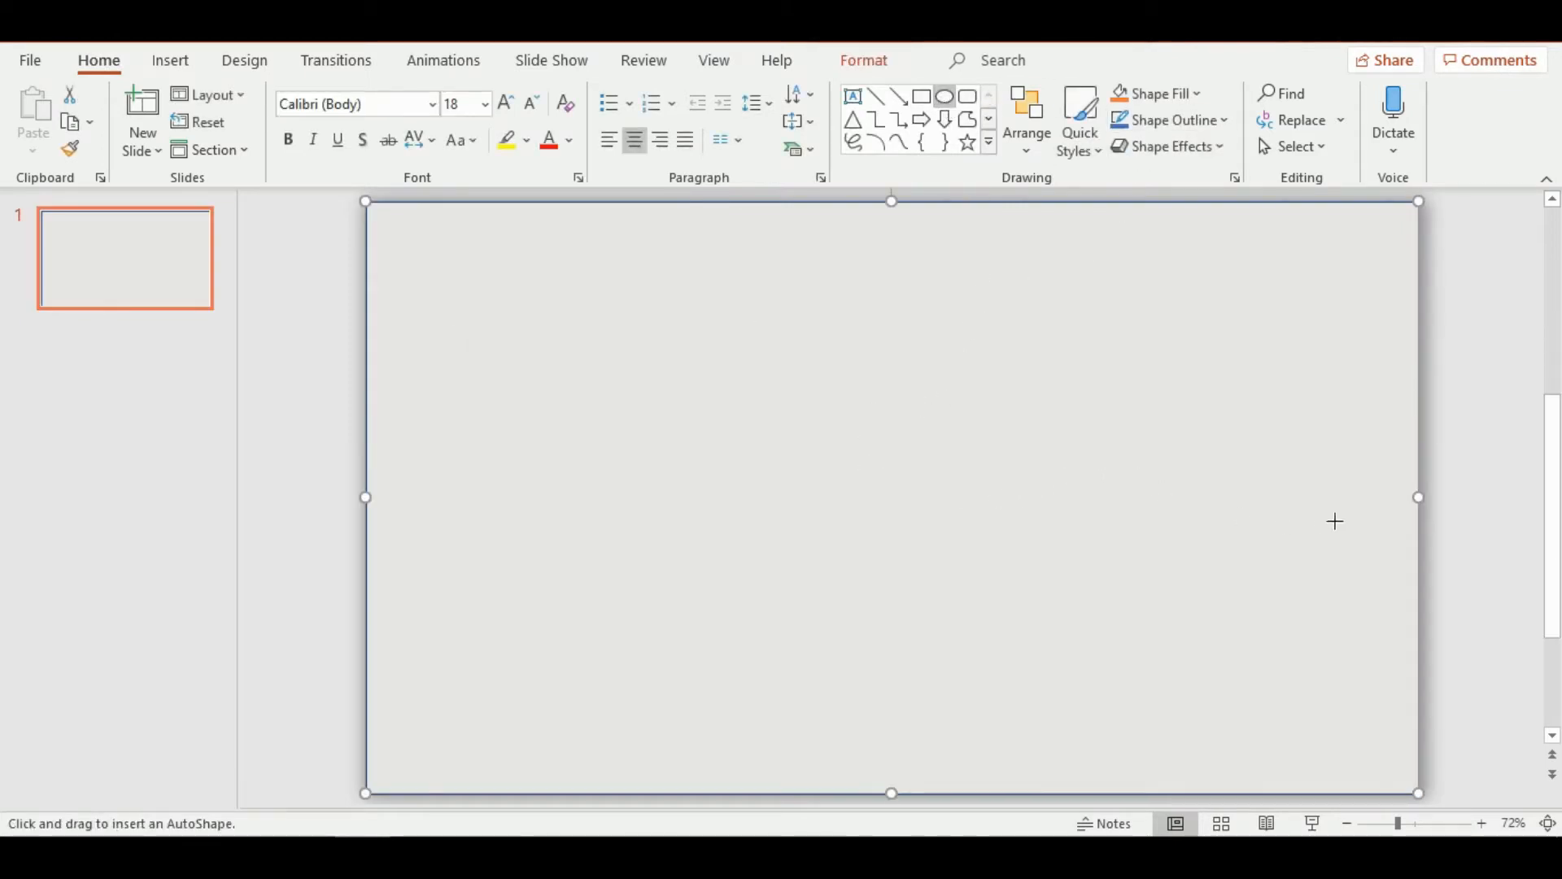
{"action": "left_click_drag", "start_coordinate": [1270, 480], "coordinate": [832, 502]}
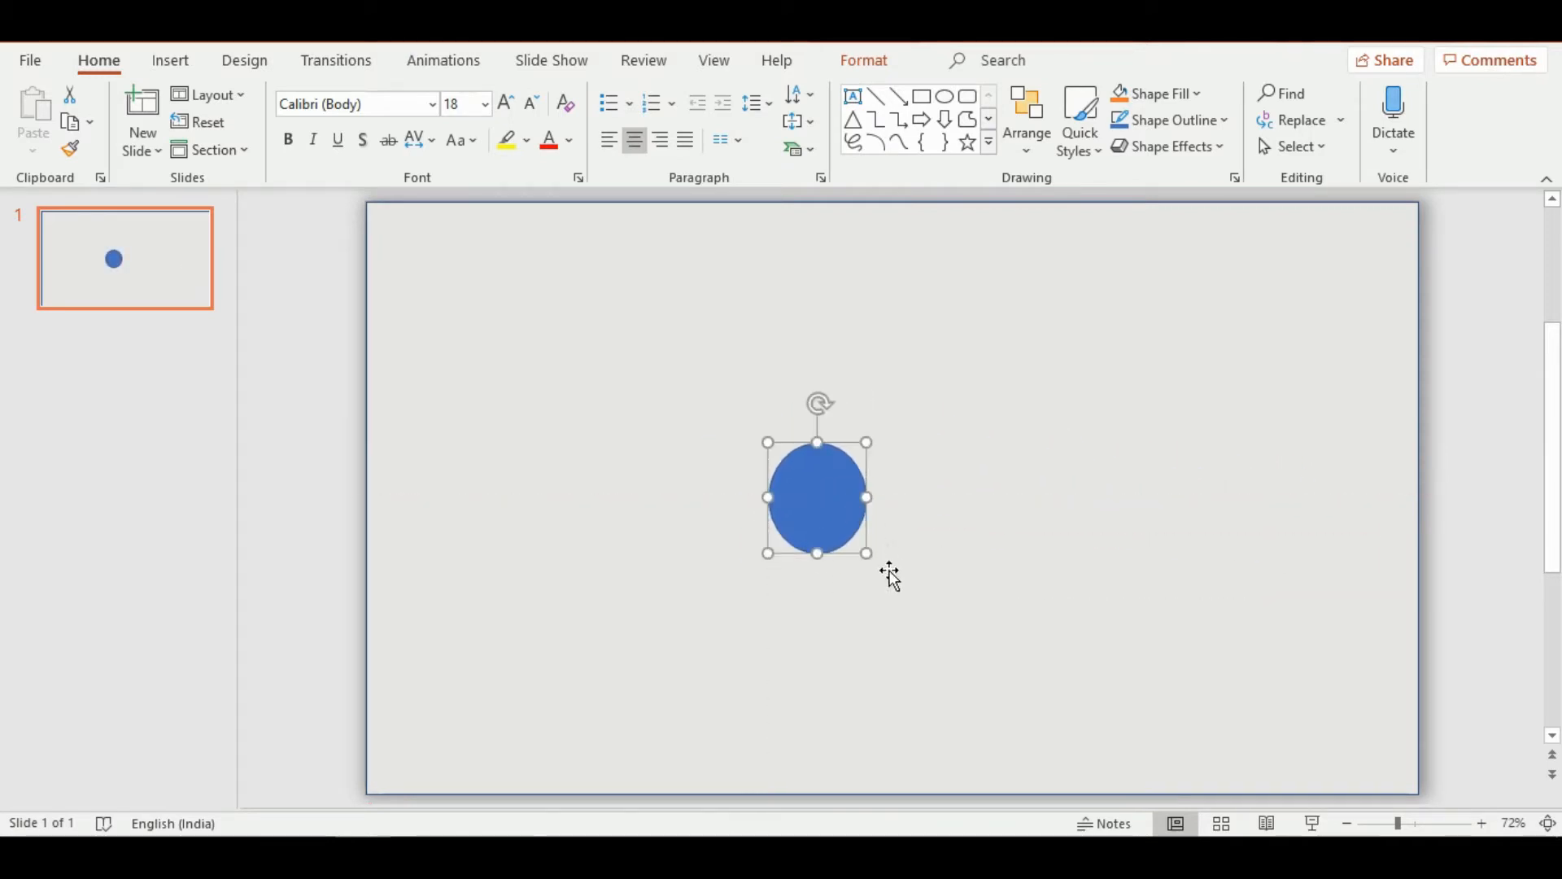
{"action": "left_click_drag", "start_coordinate": [866, 553], "coordinate": [892, 577]}
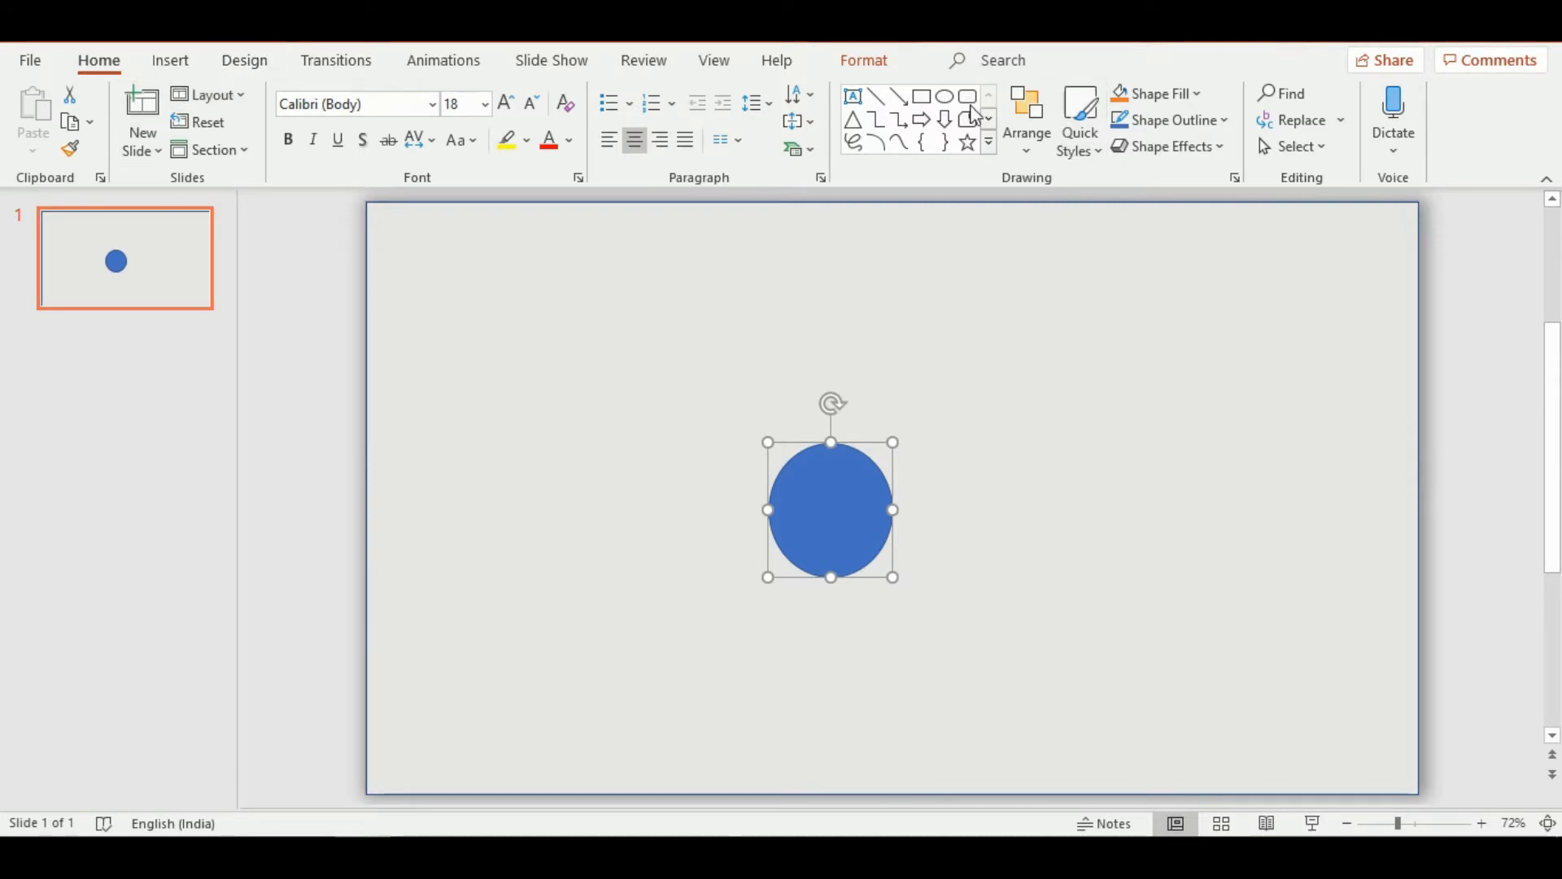
Draw a narrow upright rectangle over the oval's right half, from the oval's top to below its bottom edge, and deselect it
{"action": "left_click", "coordinate": [922, 103]}
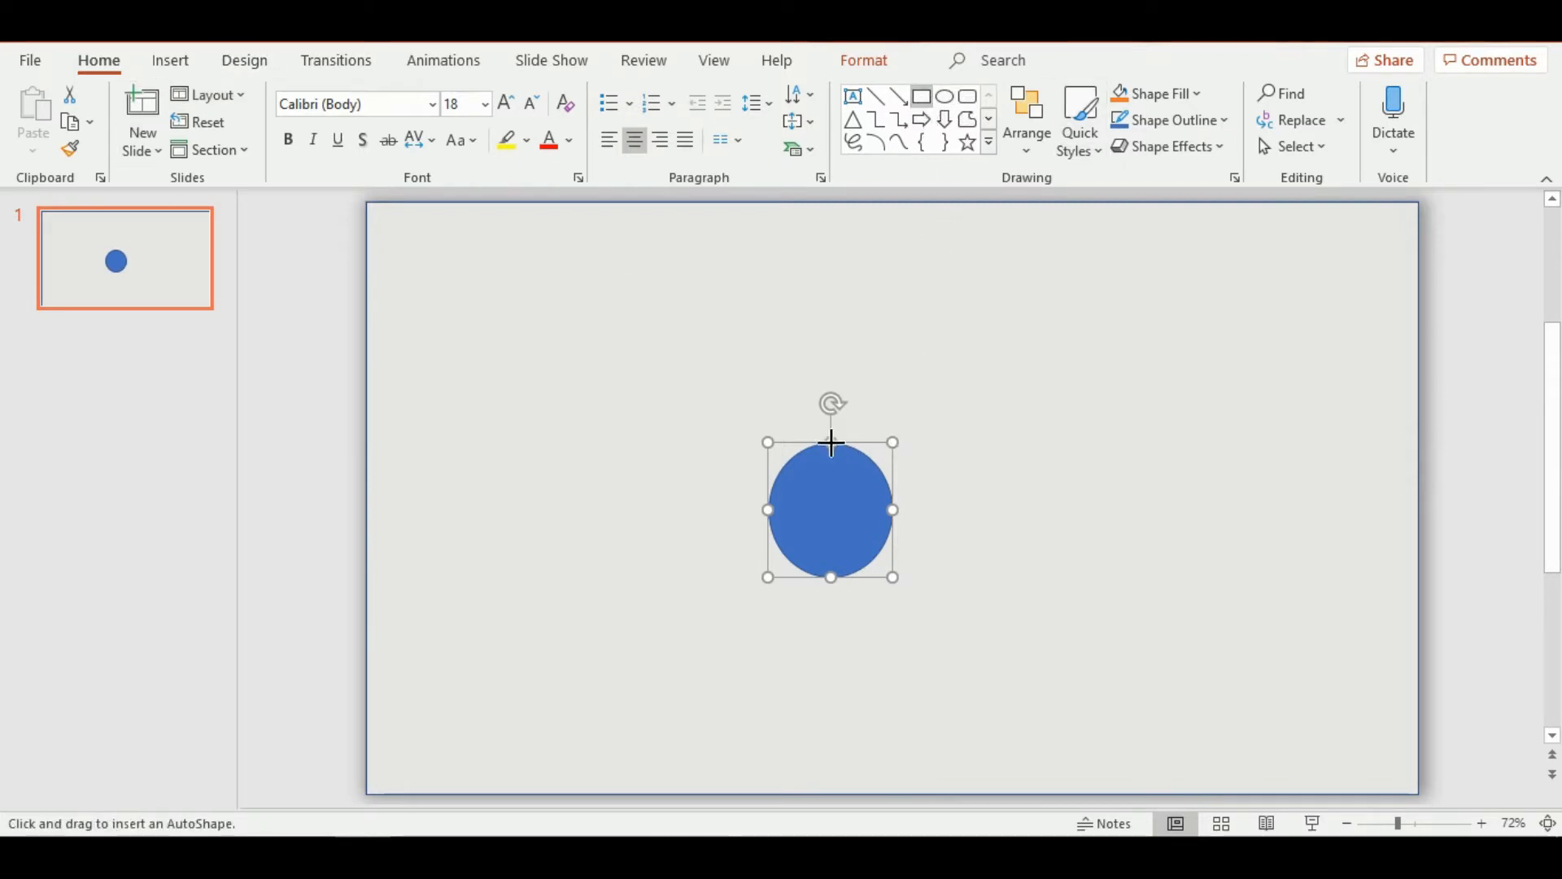
{"action": "left_click_drag", "start_coordinate": [831, 444], "coordinate": [893, 649]}
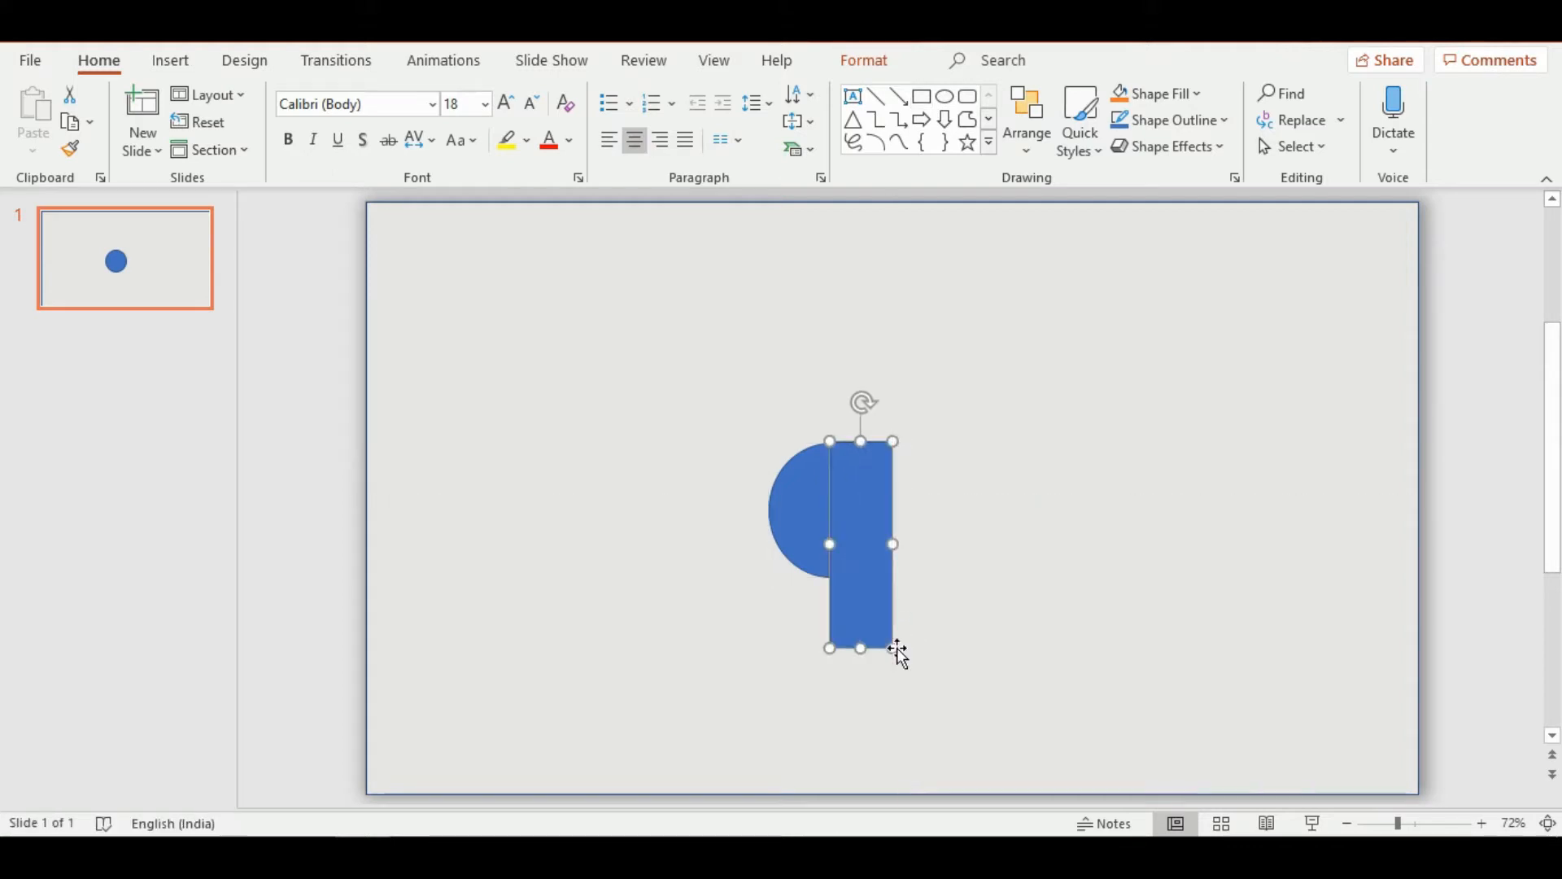
{"action": "left_click", "coordinate": [735, 623]}
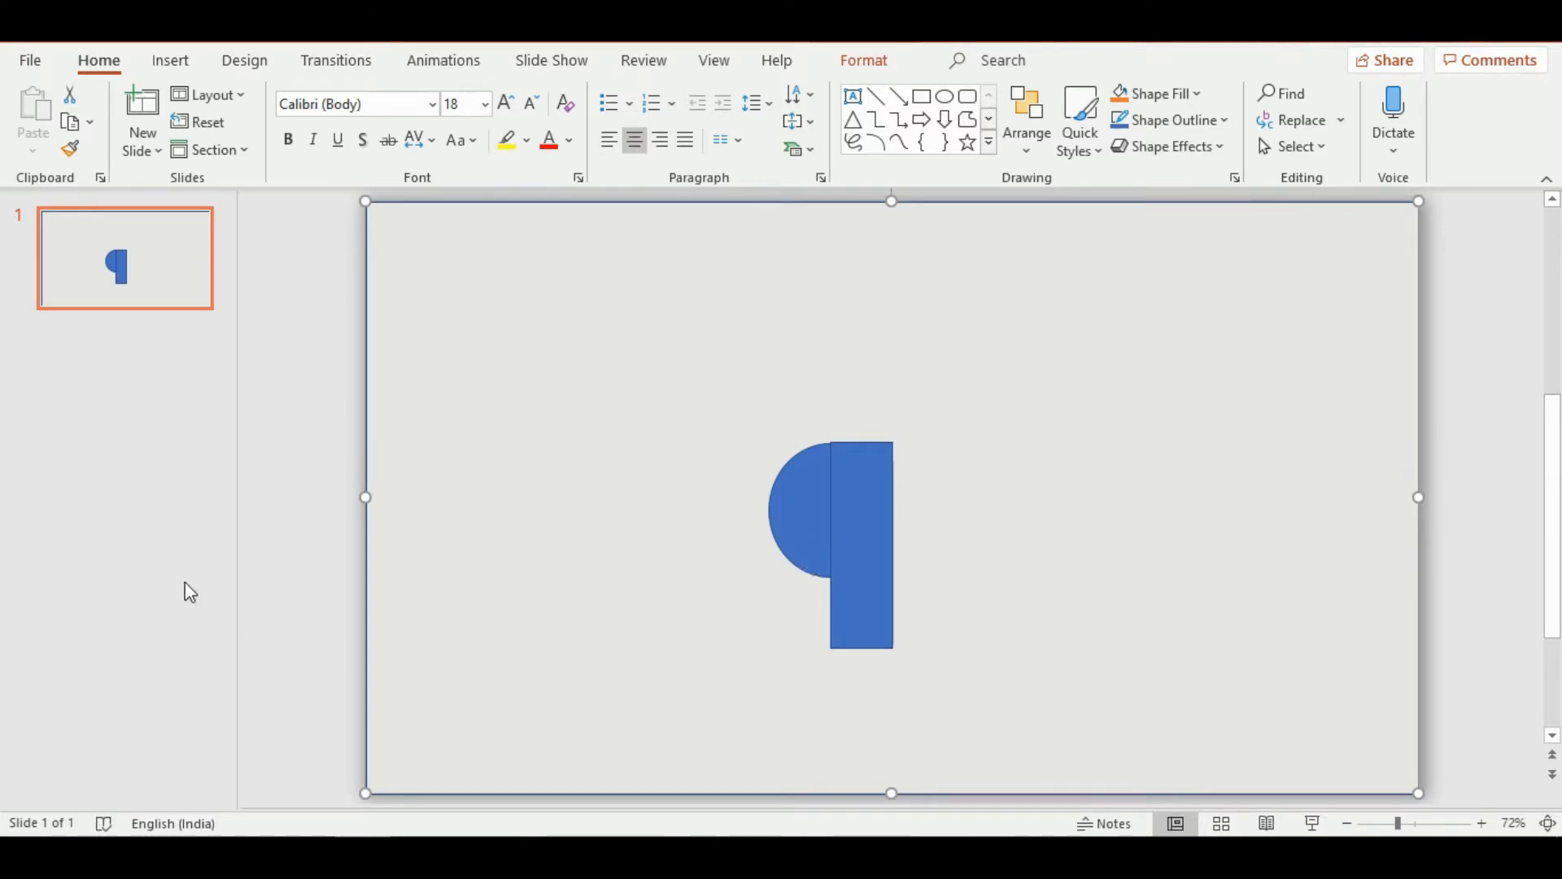
{"action": "left_click", "coordinate": [300, 593]}
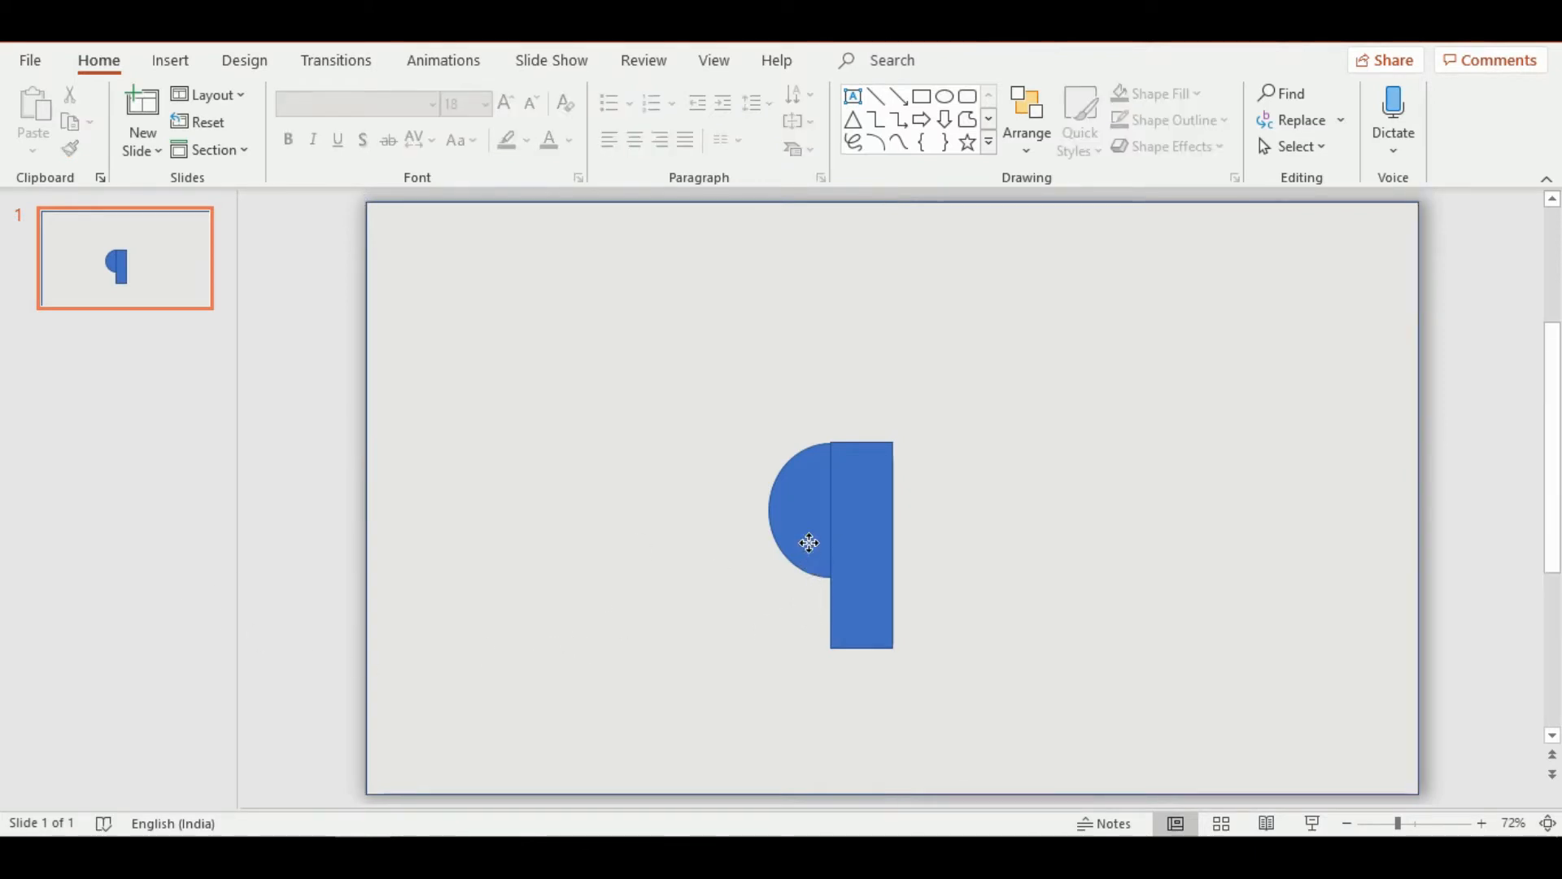
Subtract the narrow rectangle from the oval with Merge Shapes, leaving the oval's left half
{"action": "left_click", "coordinate": [808, 543]}
{"action": "left_click", "coordinate": [840, 546], "text": "shift"}
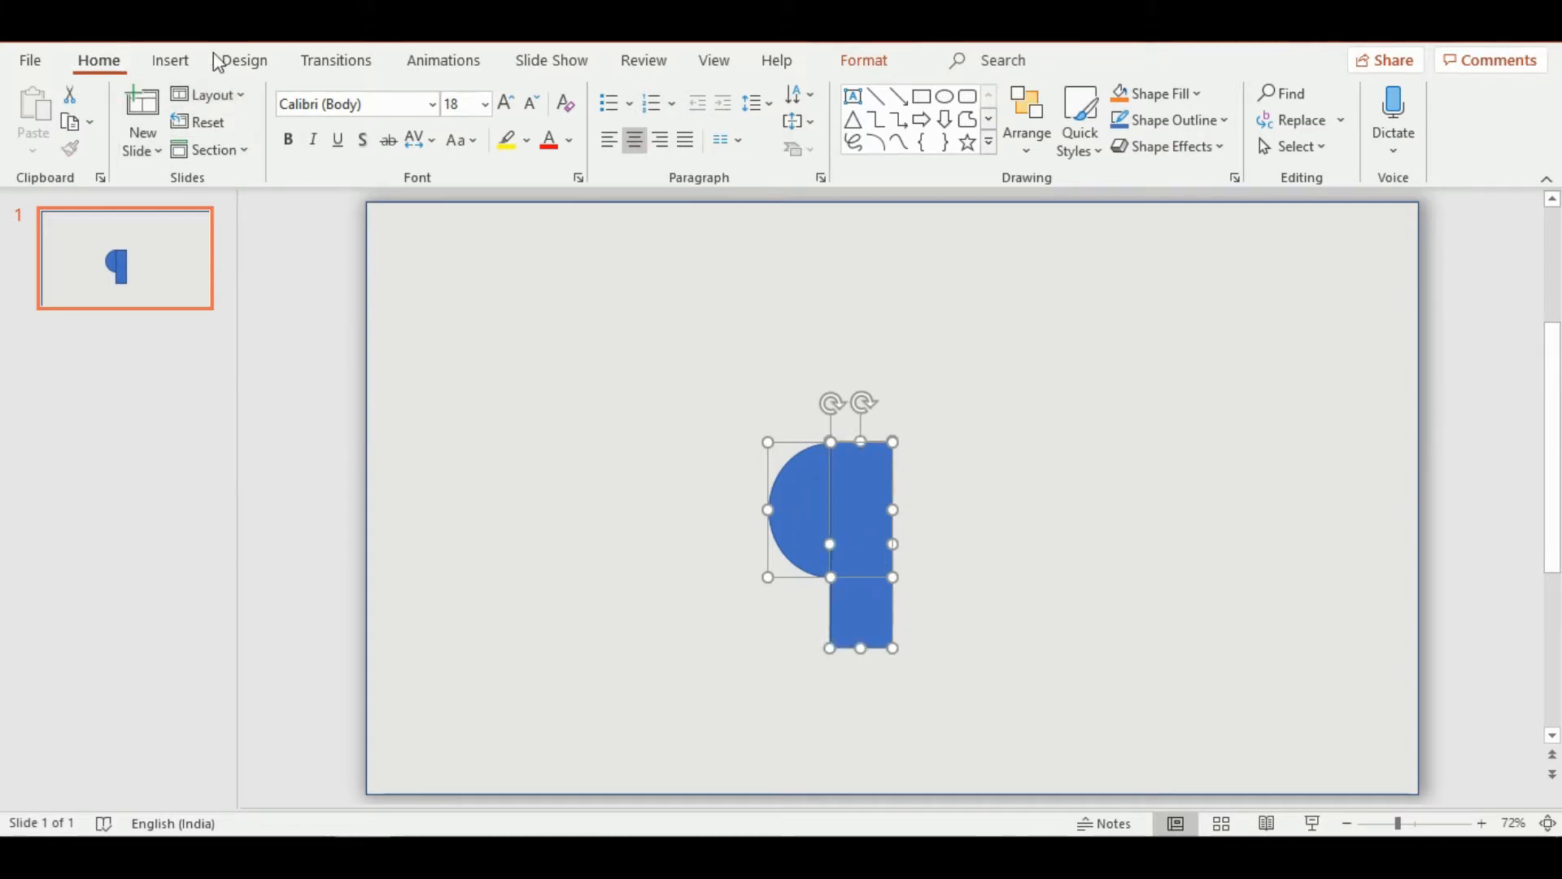
{"action": "left_click", "coordinate": [247, 65]}
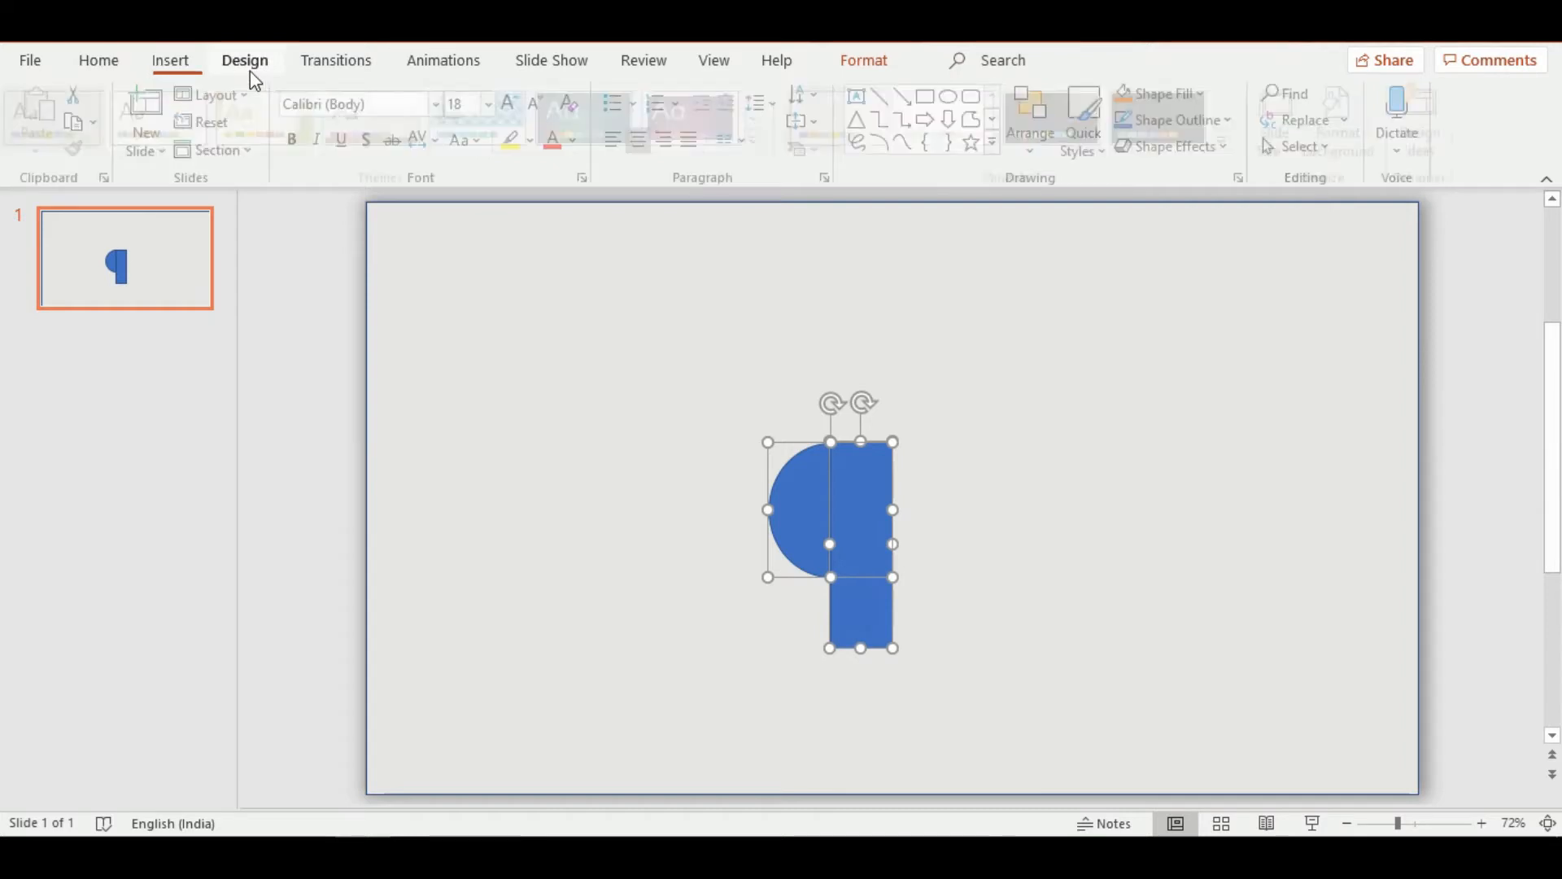
{"action": "left_click", "coordinate": [881, 72]}
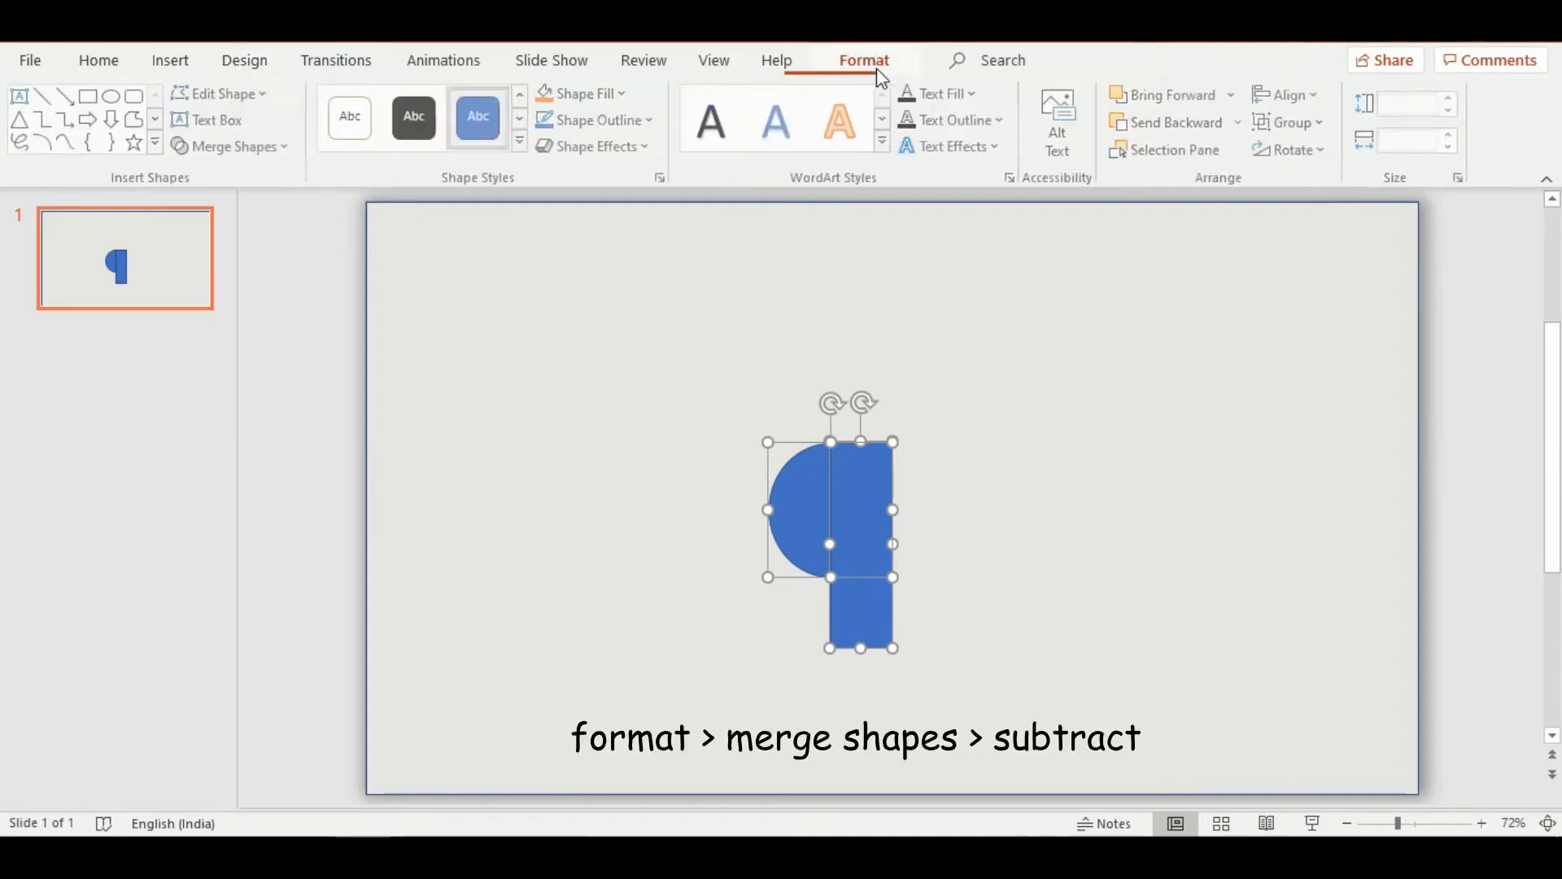
{"action": "left_click", "coordinate": [283, 150]}
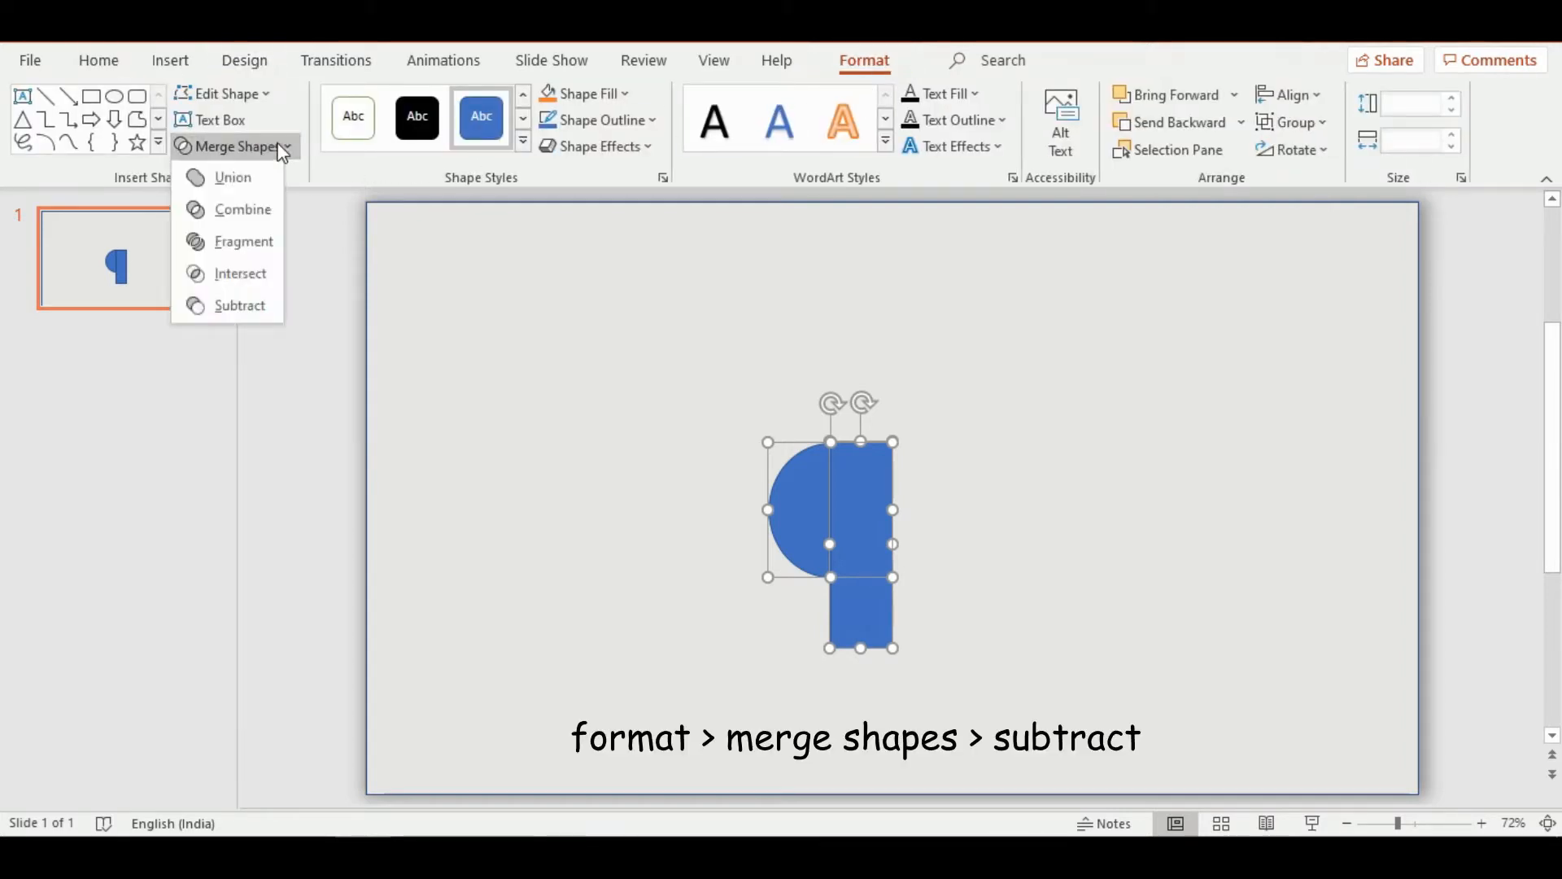
{"action": "left_click", "coordinate": [255, 309]}
Move the half-circle to the slide's right edge at mid-height, its flat side flush with the edge, and deselect it
{"action": "left_click", "coordinate": [798, 534]}
{"action": "left_click_drag", "start_coordinate": [809, 523], "coordinate": [1406, 513]}
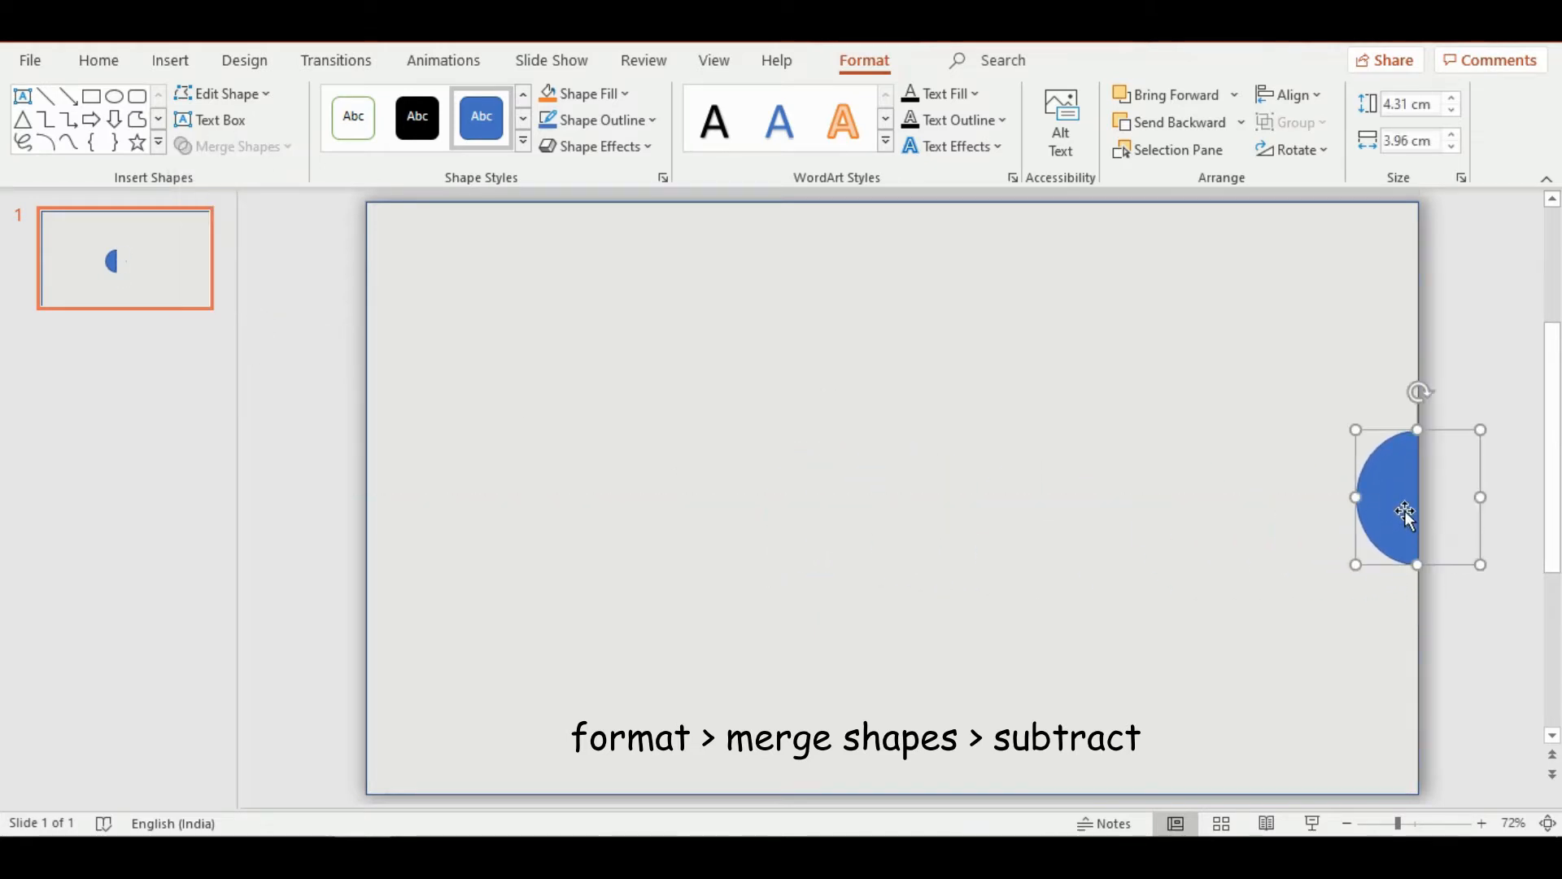
{"action": "left_click", "coordinate": [1109, 506]}
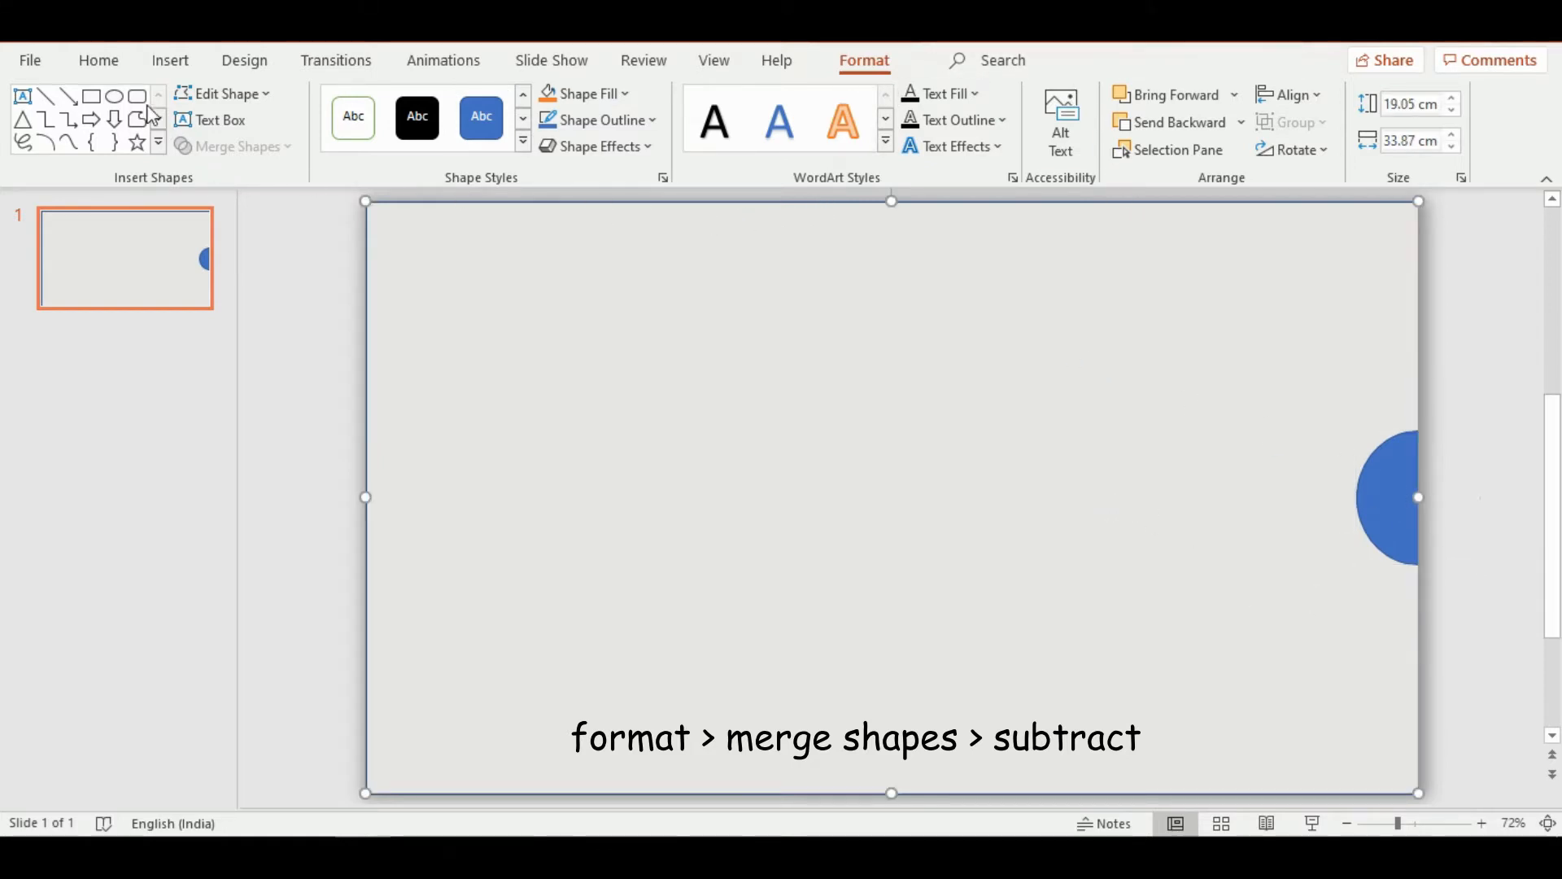
Add a text box about 6.8 cm wide to the left of the half-circle, containing the word "ideas"
{"action": "left_click", "coordinate": [90, 65]}
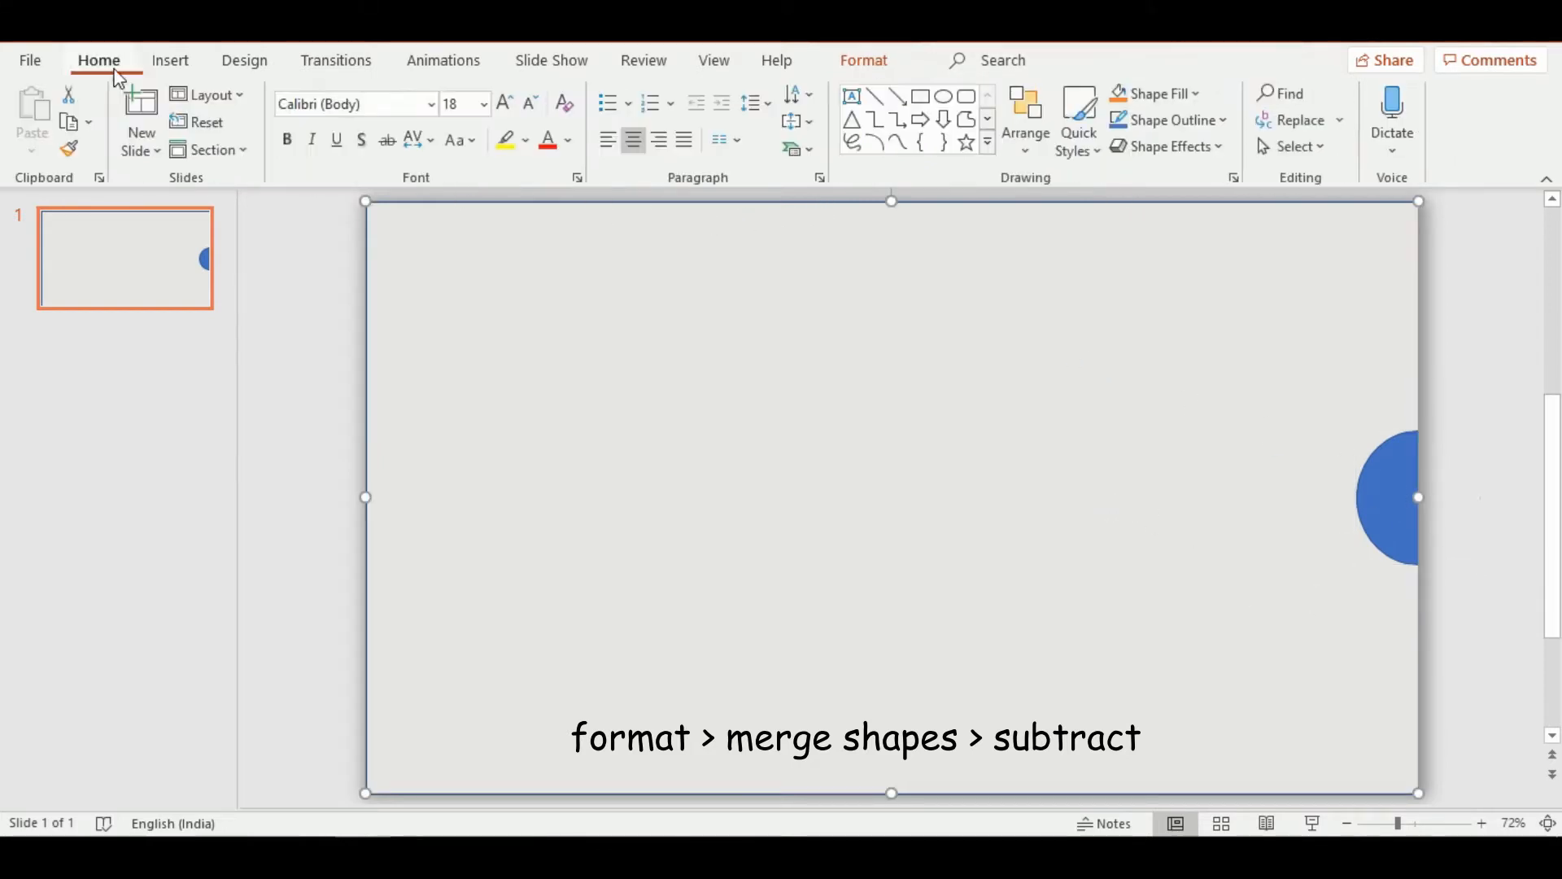
{"action": "left_click", "coordinate": [852, 100]}
{"action": "left_click_drag", "start_coordinate": [1030, 402], "coordinate": [1241, 463]}
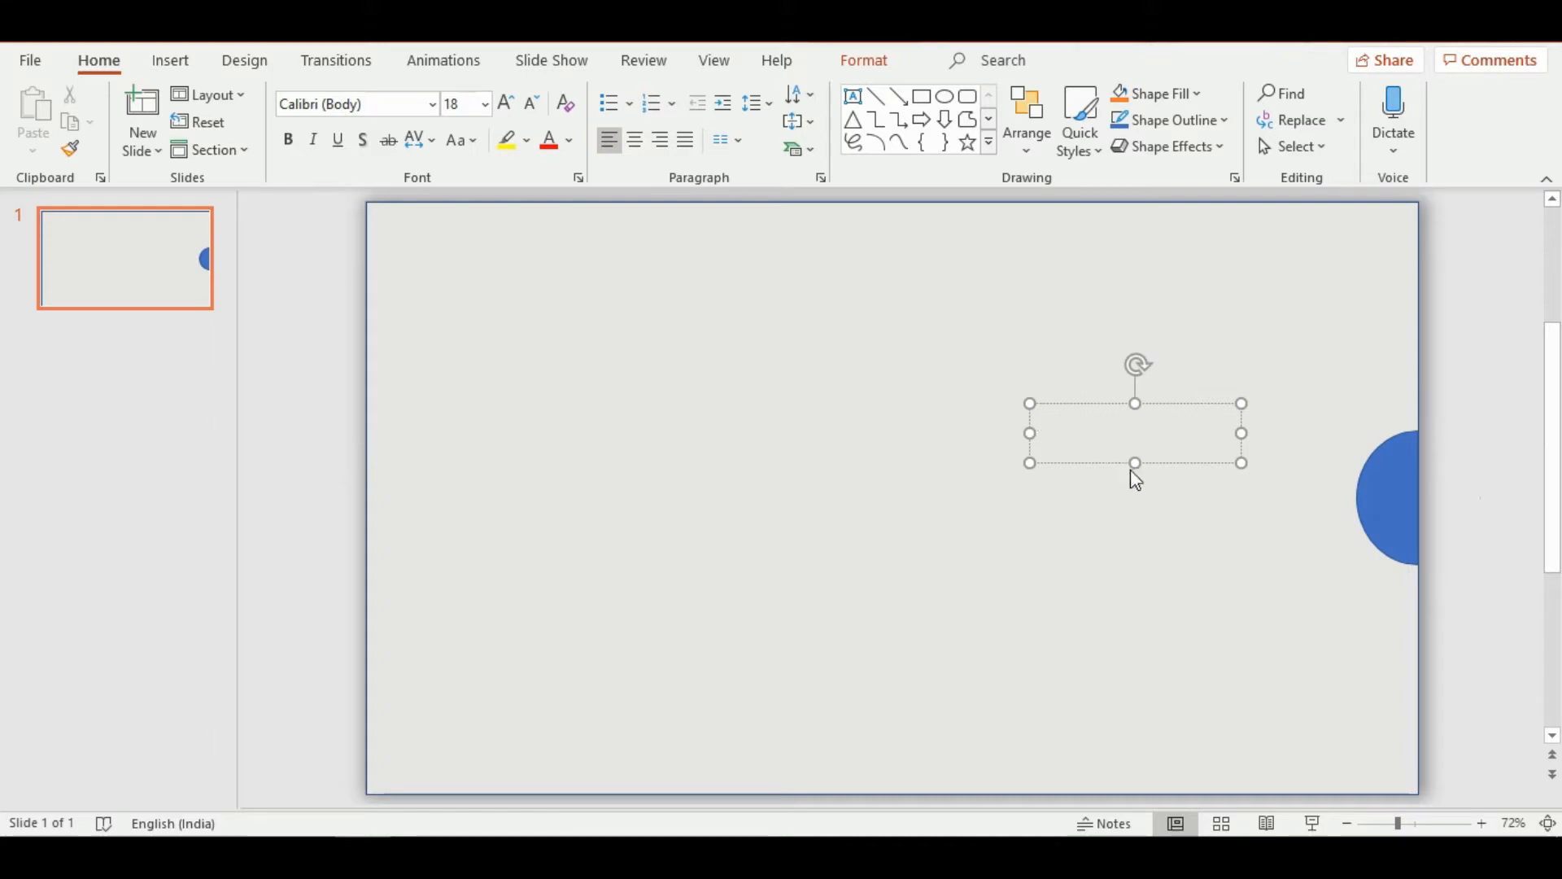
{"action": "type", "text": "ideas"}
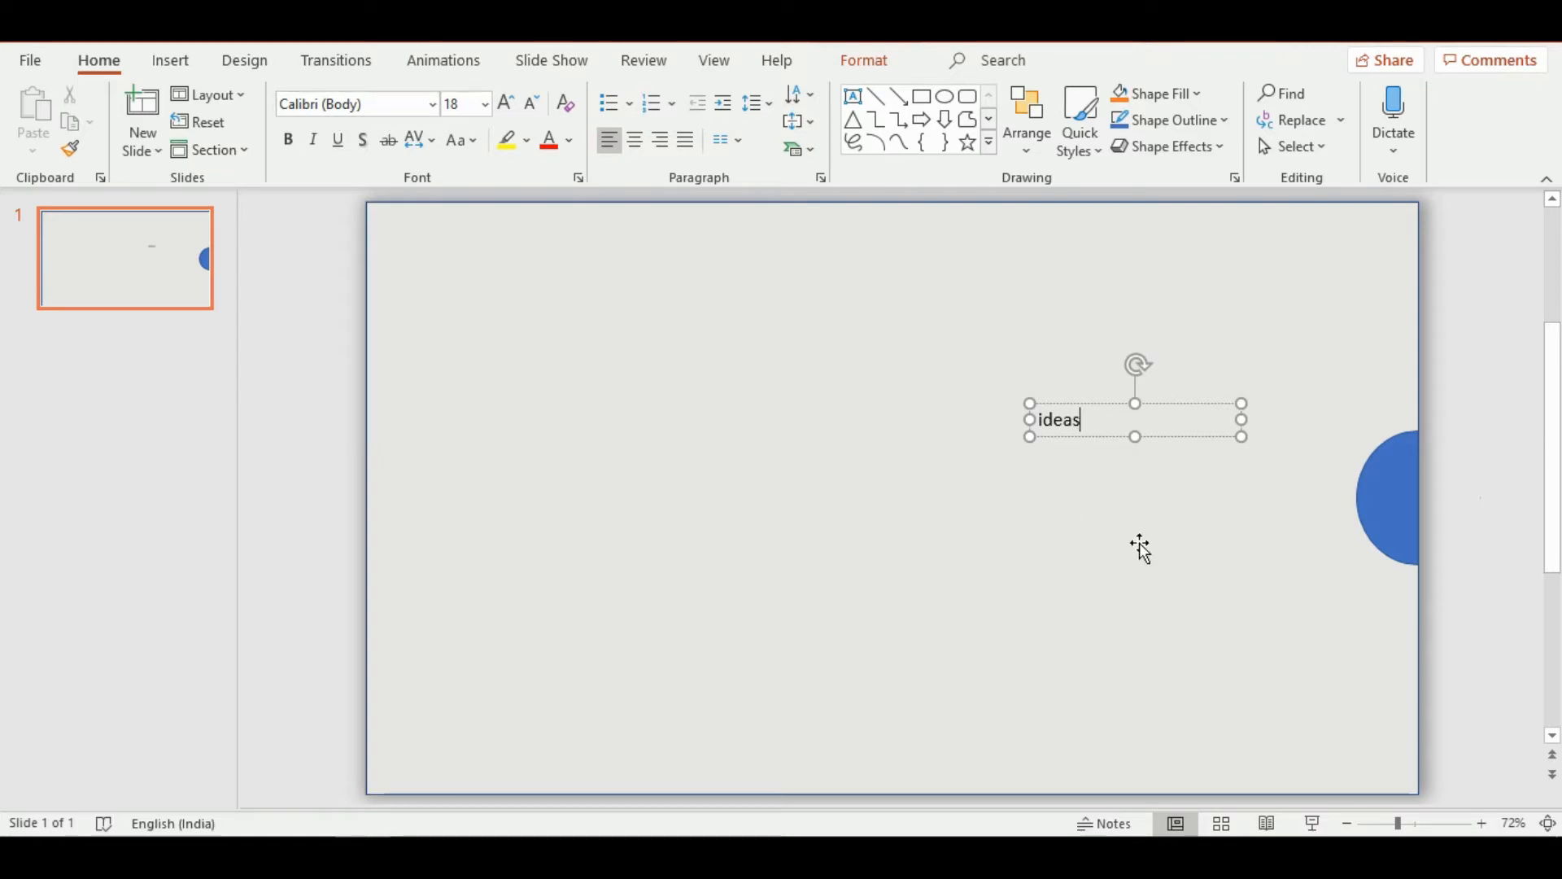
Change the font of the word "ideas" to Bernard MT Condensed
{"action": "double_click", "coordinate": [1050, 421]}
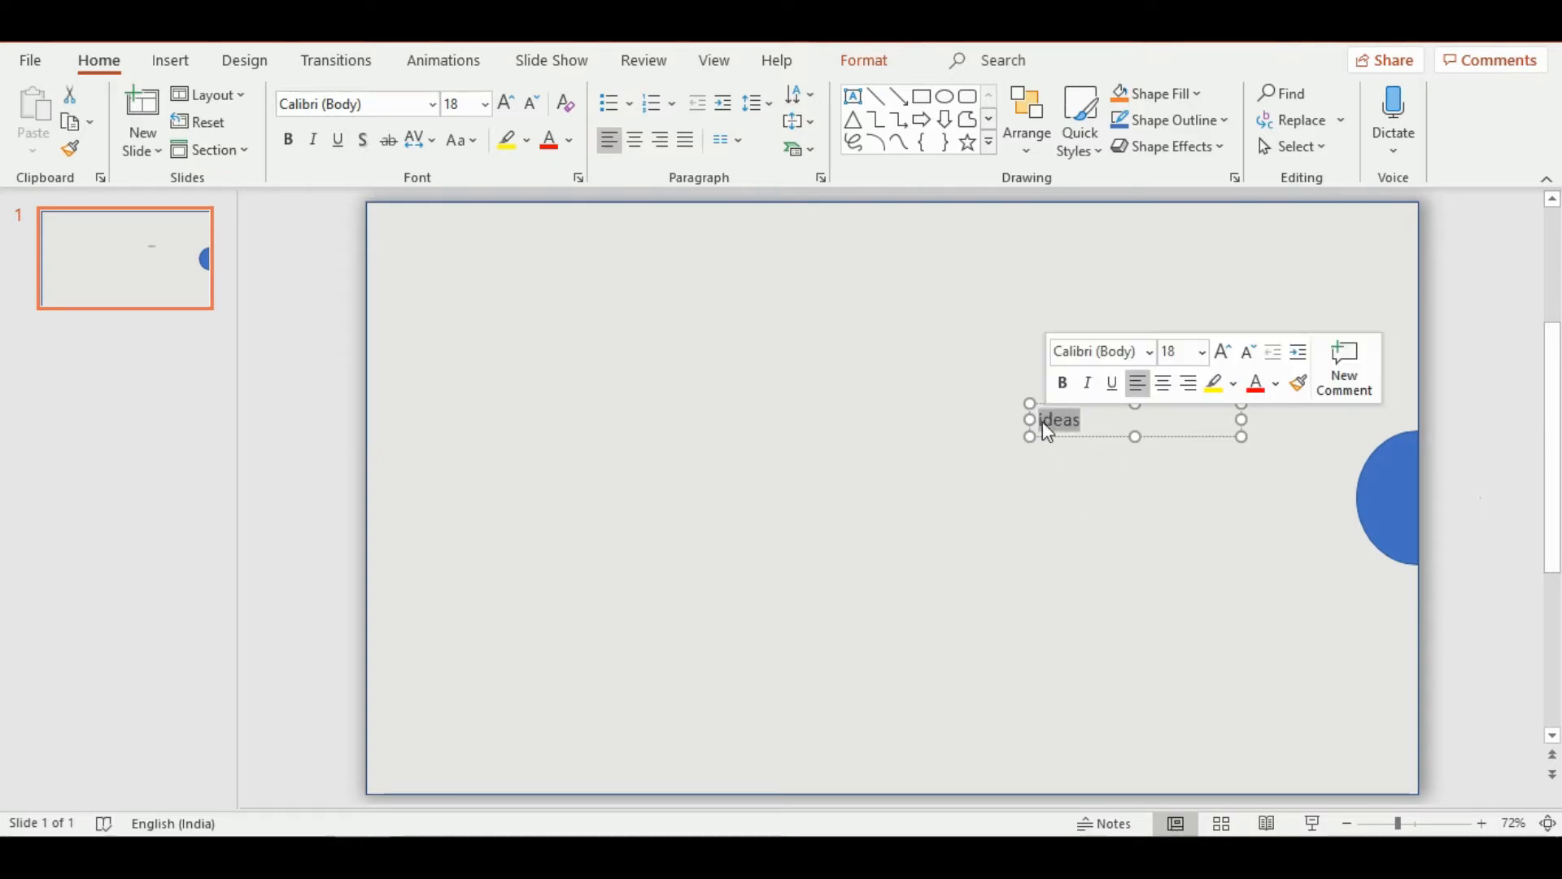
{"action": "left_click", "coordinate": [432, 97]}
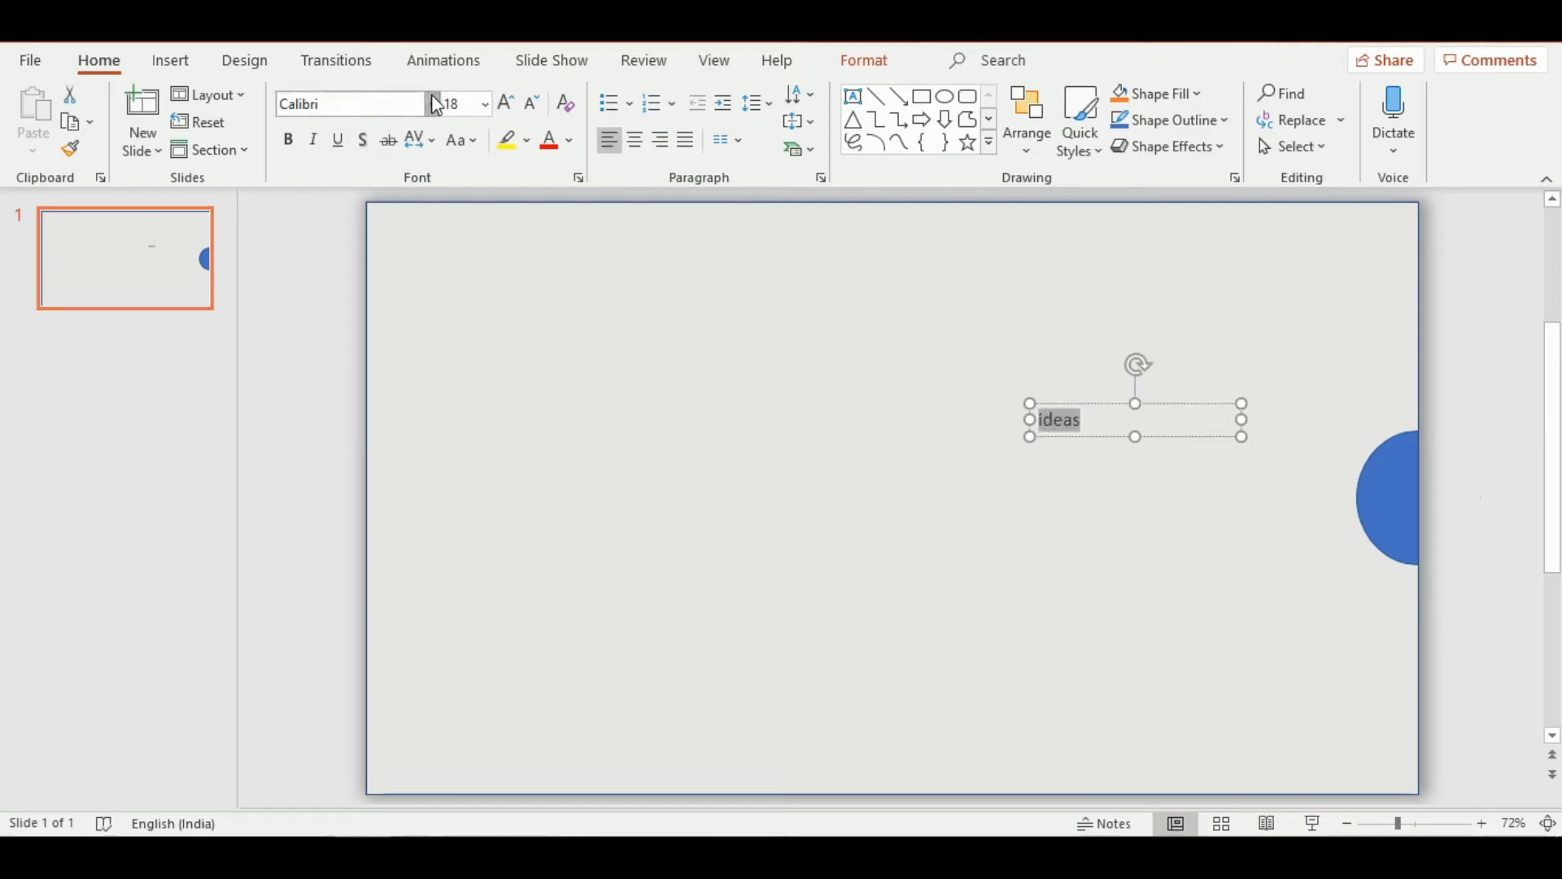
{"action": "left_click", "coordinate": [396, 111]}
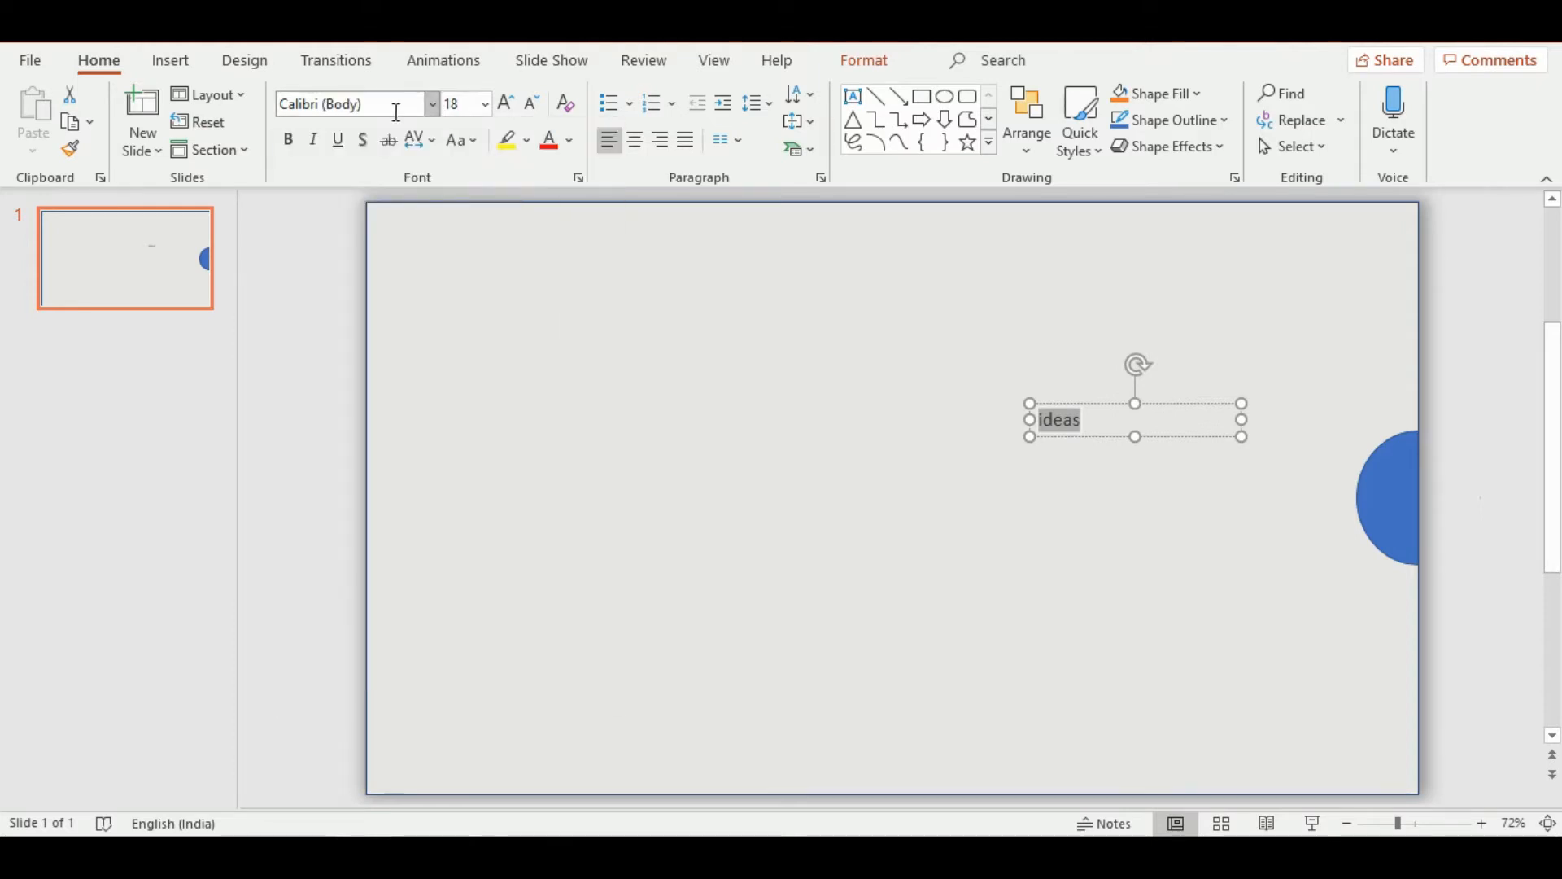
{"action": "left_click", "coordinate": [436, 104]}
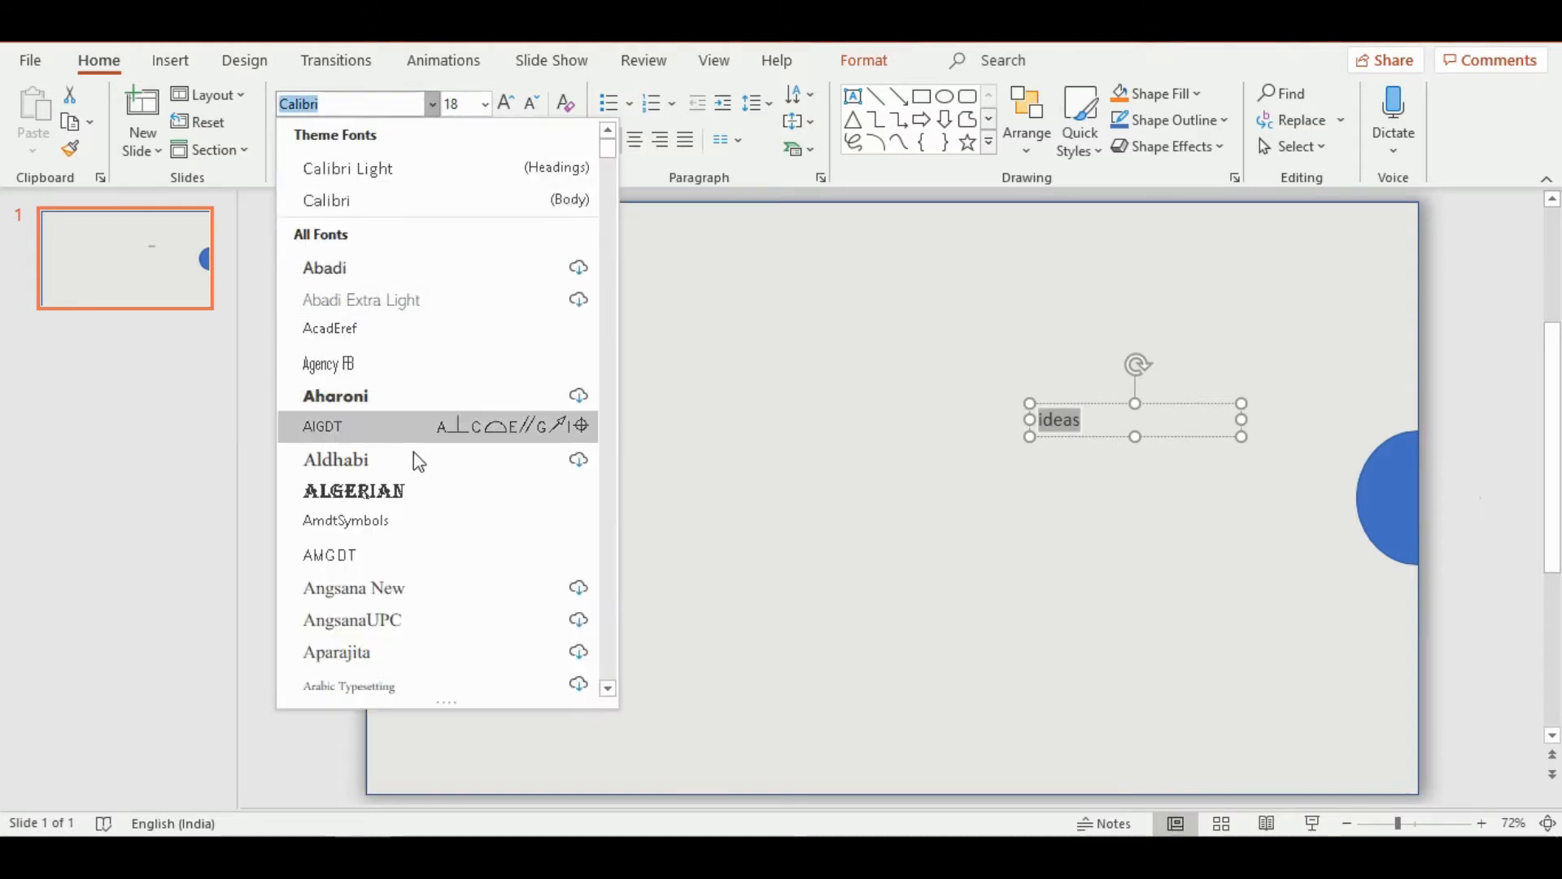
{"action": "scroll", "coordinate": [412, 472], "scroll_direction": "down", "scroll_amount": 5}
{"action": "scroll", "coordinate": [412, 496], "scroll_direction": "down", "scroll_amount": 1}
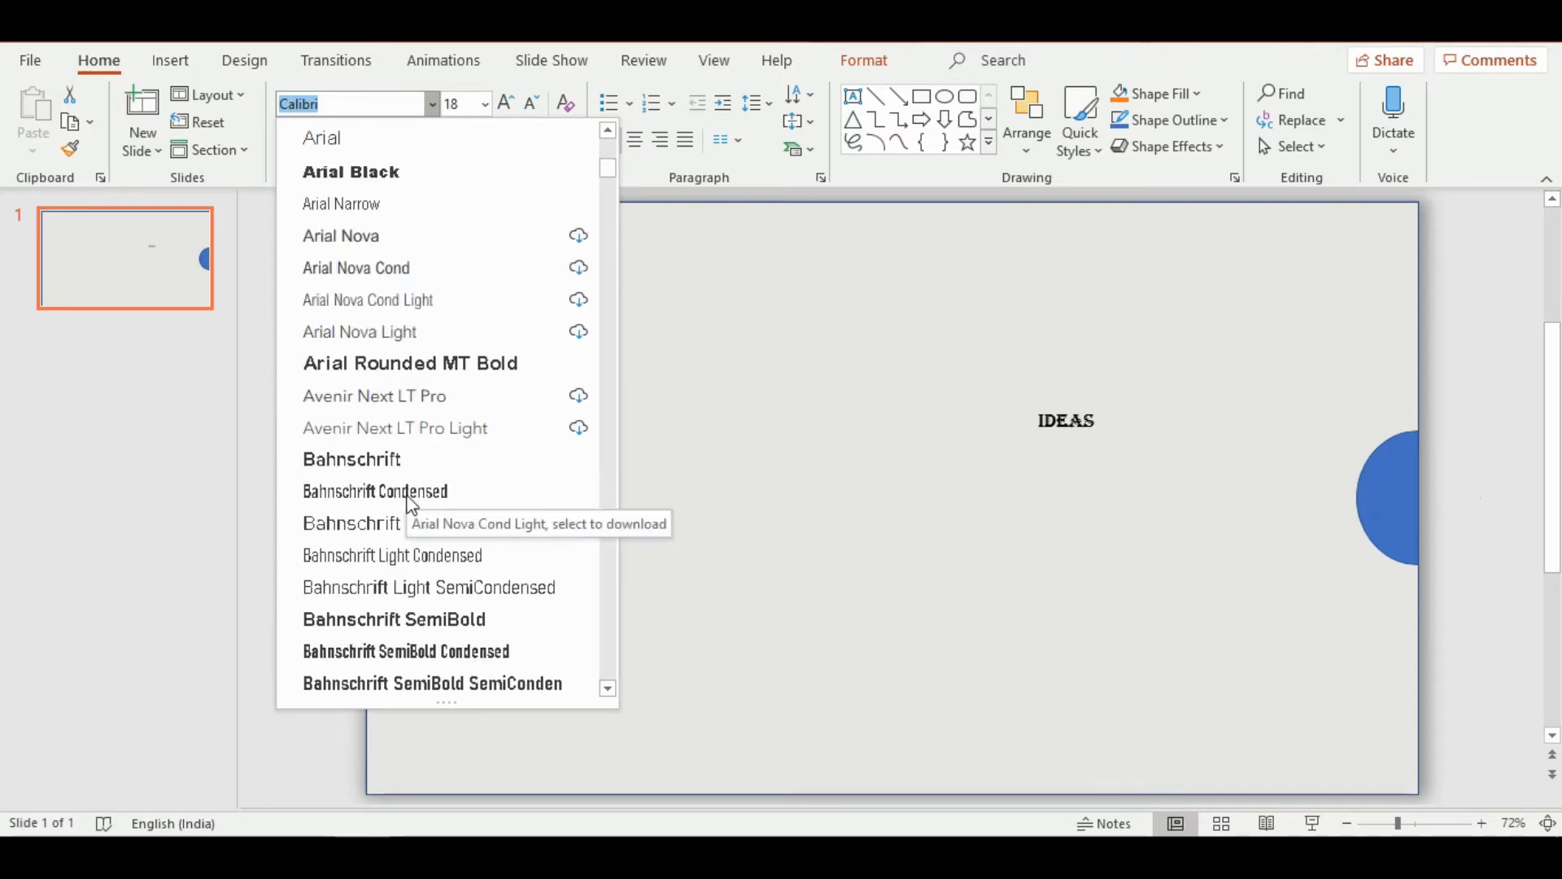
{"action": "scroll", "coordinate": [468, 585], "scroll_direction": "down", "scroll_amount": 4}
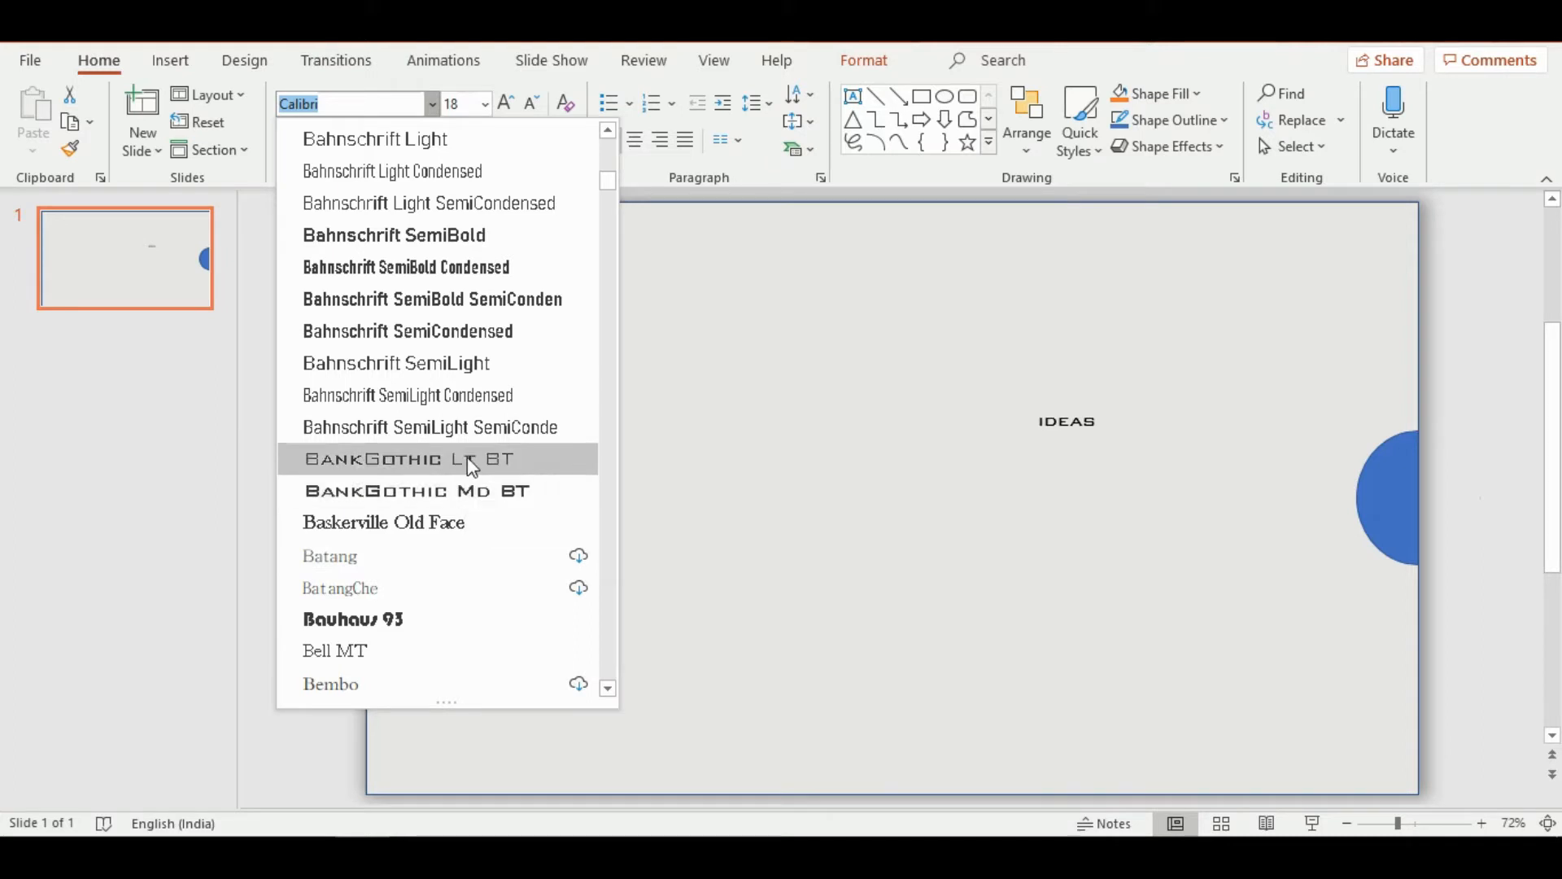
{"action": "scroll", "coordinate": [470, 462], "scroll_direction": "up", "scroll_amount": 1}
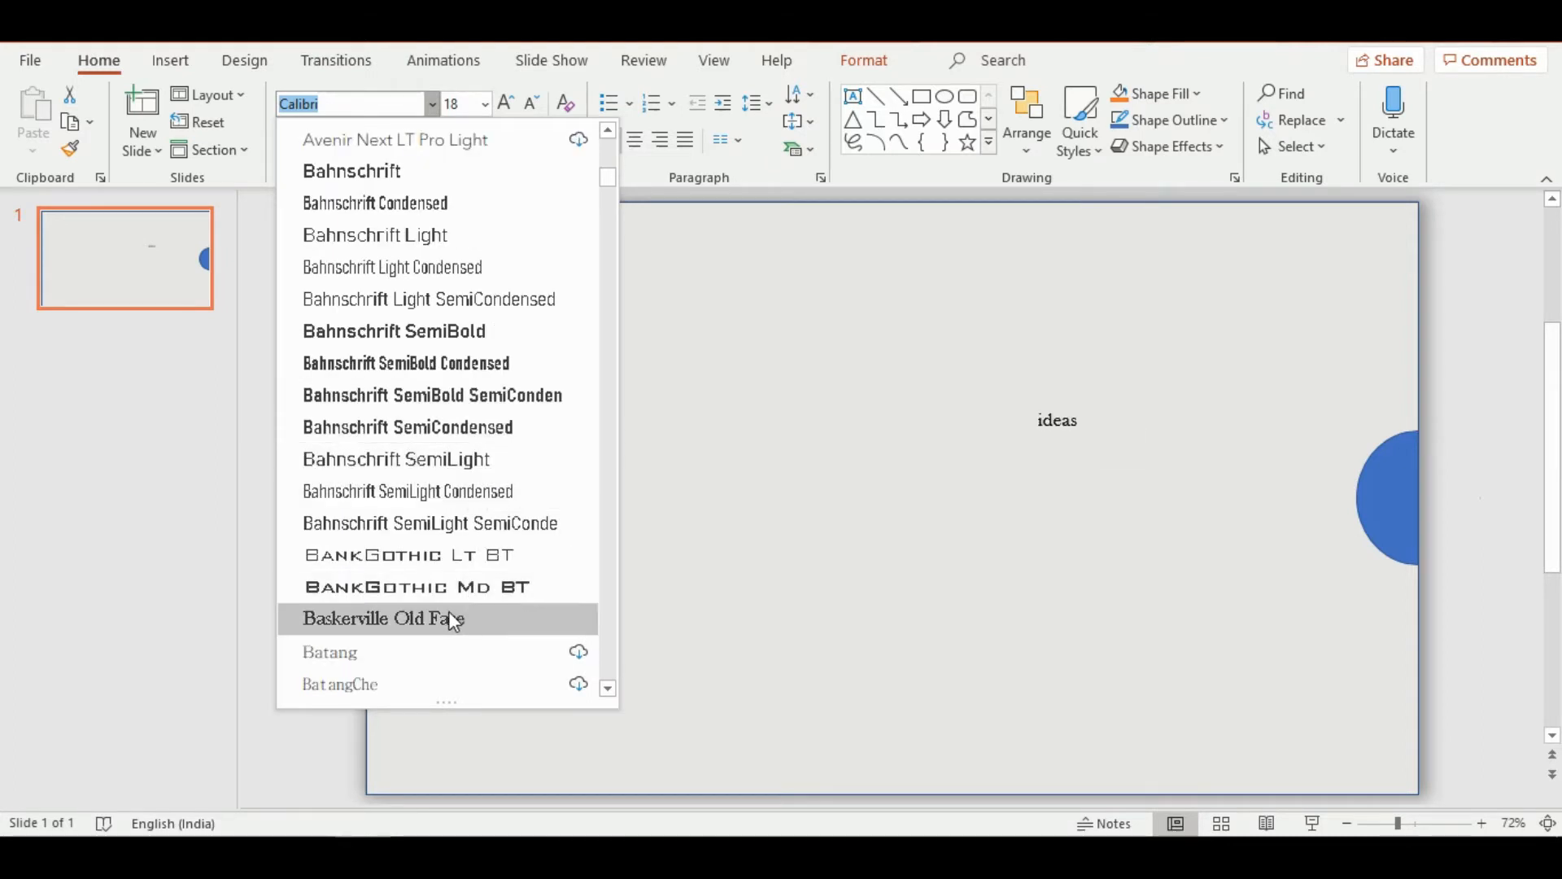
{"action": "scroll", "coordinate": [449, 617], "scroll_direction": "down", "scroll_amount": 1}
{"action": "scroll", "coordinate": [445, 610], "scroll_direction": "down", "scroll_amount": 2}
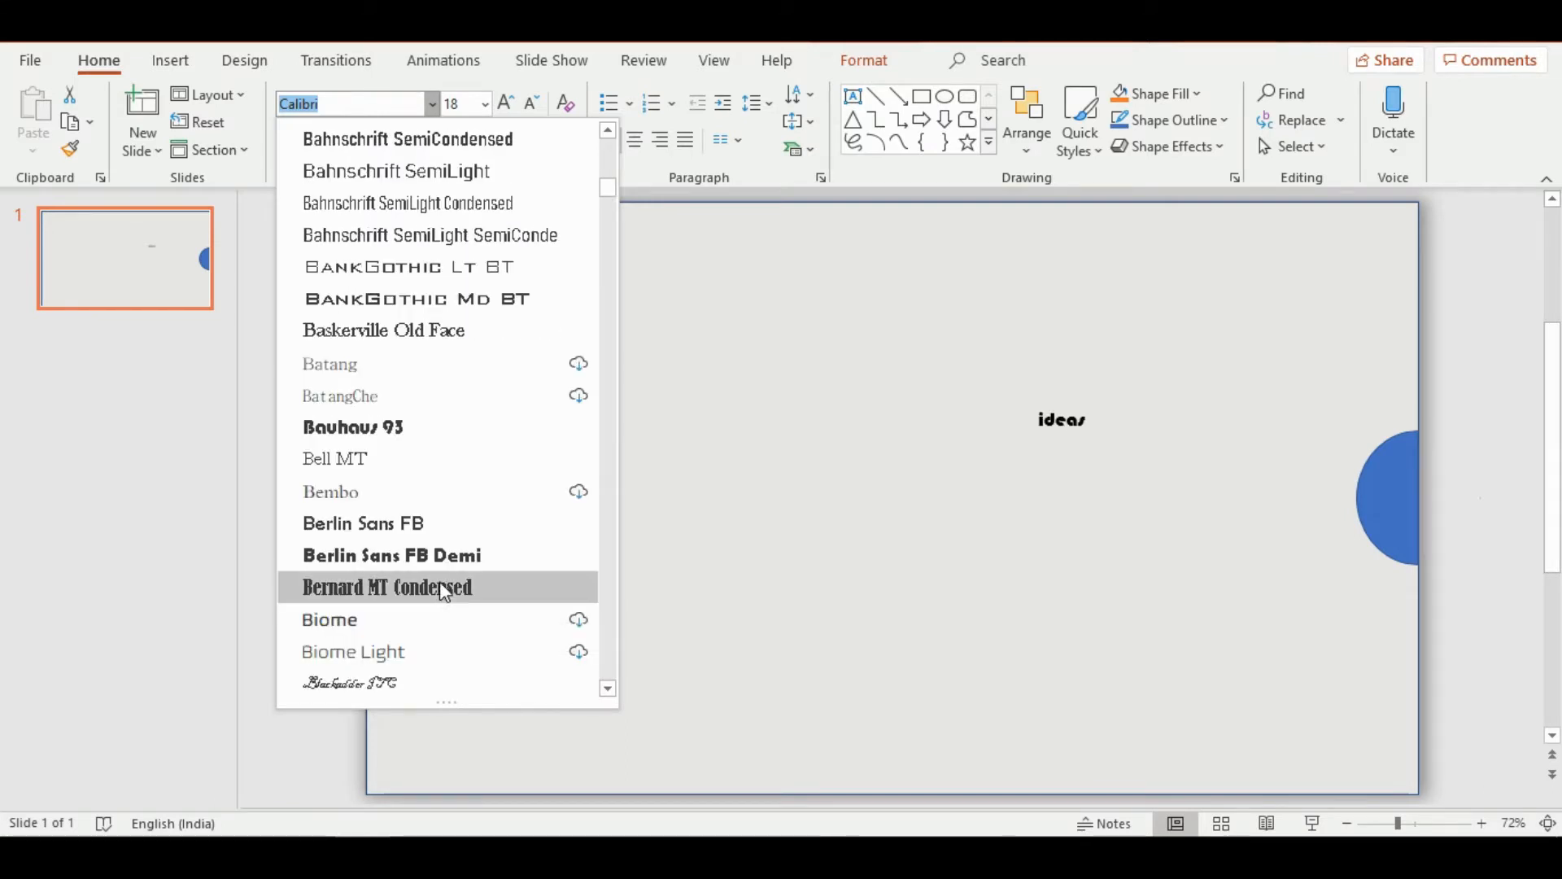
{"action": "left_click", "coordinate": [443, 587]}
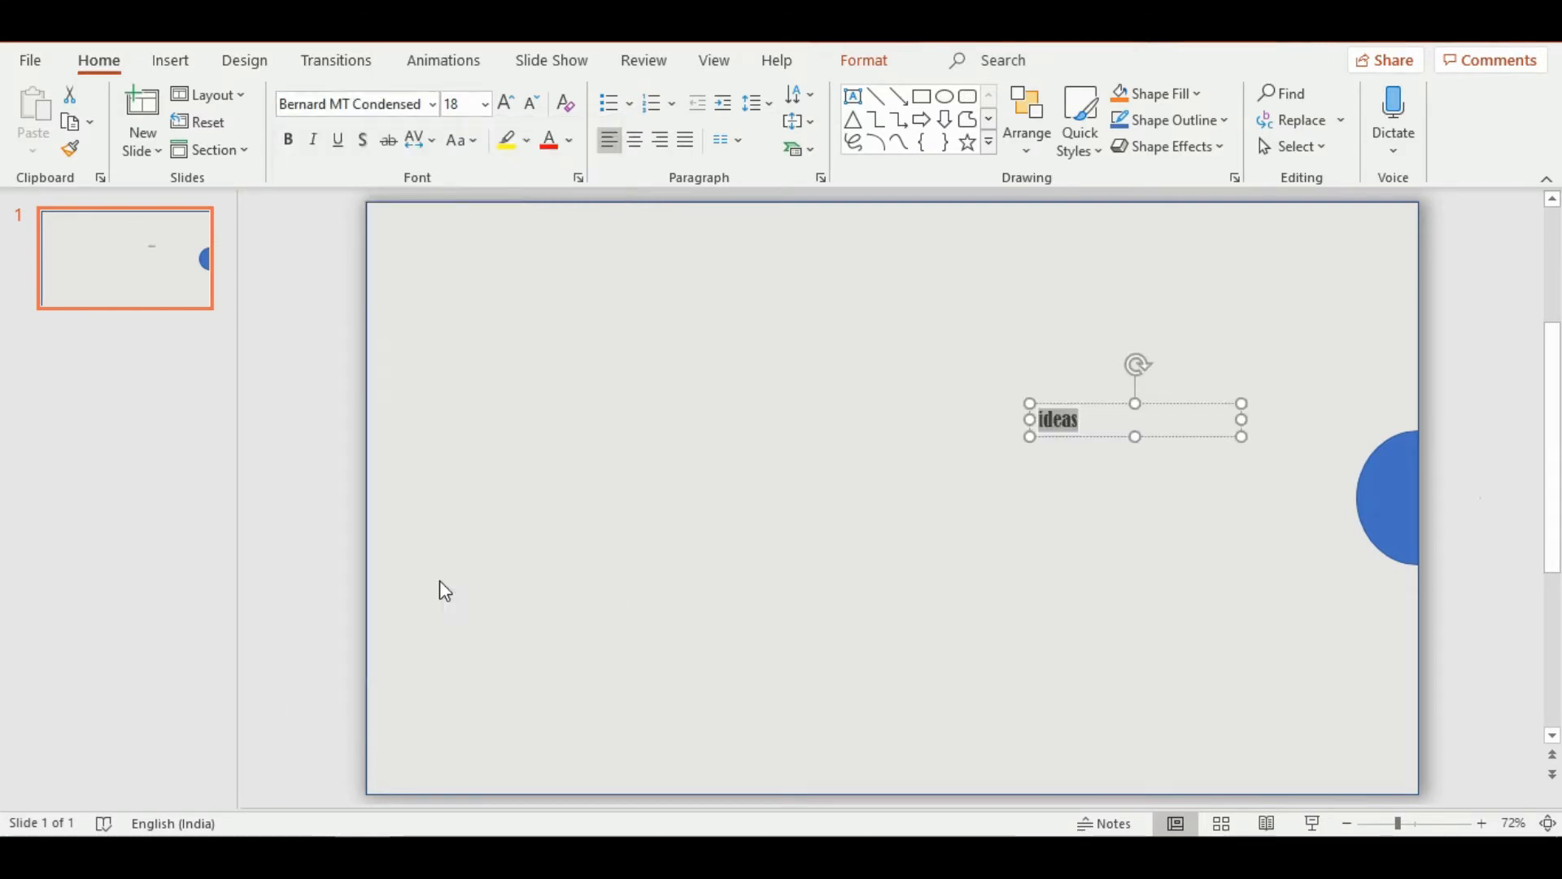
Make the word "ideas" bold and set its font color to white
{"action": "left_click", "coordinate": [289, 142]}
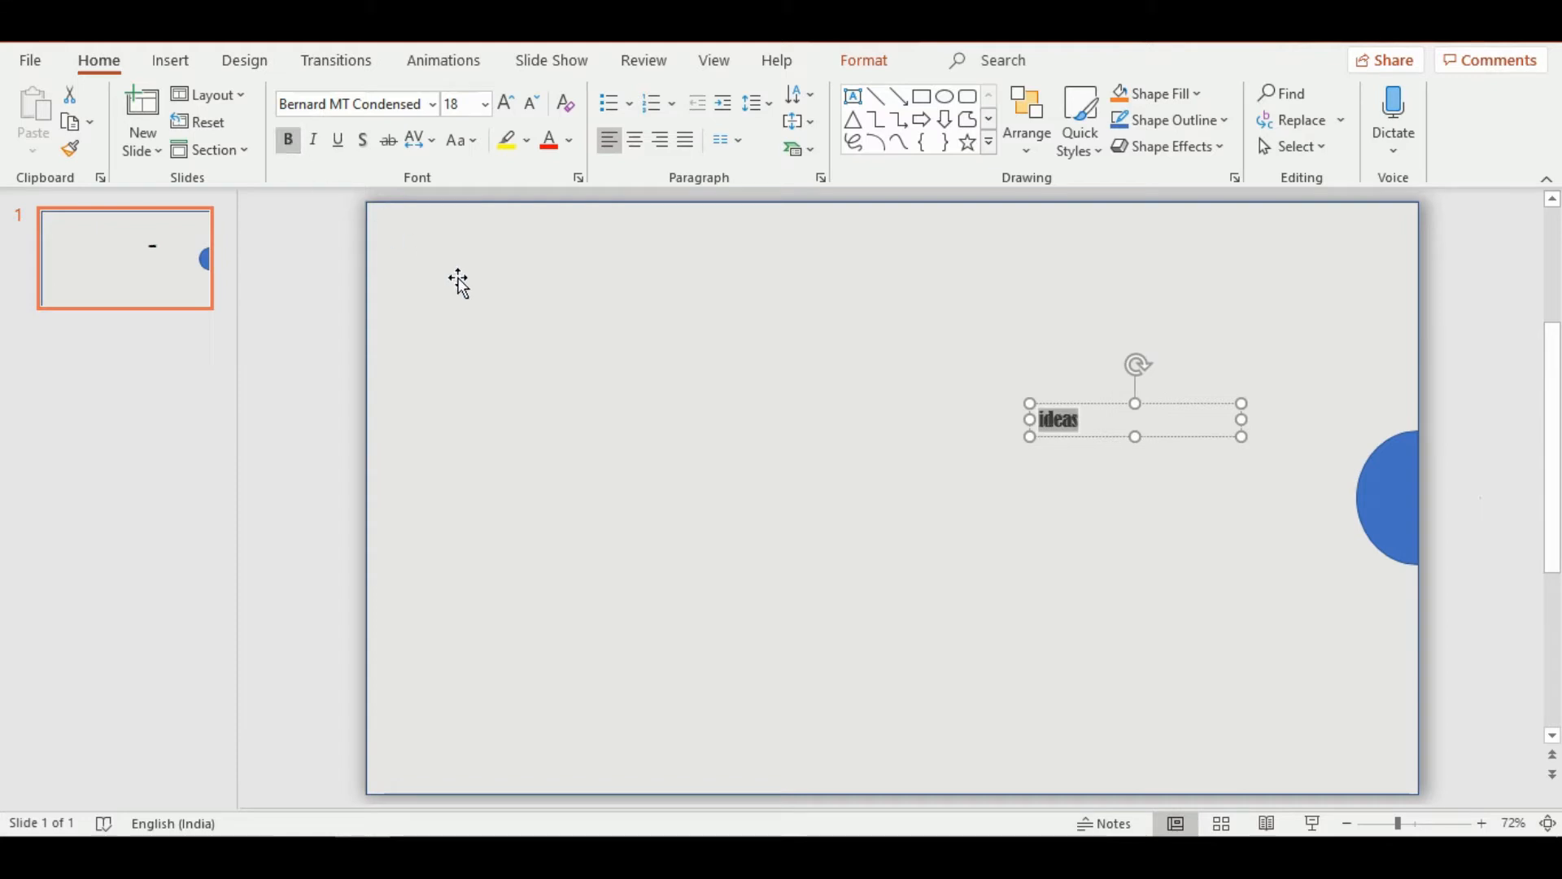
{"action": "left_click", "coordinate": [571, 142]}
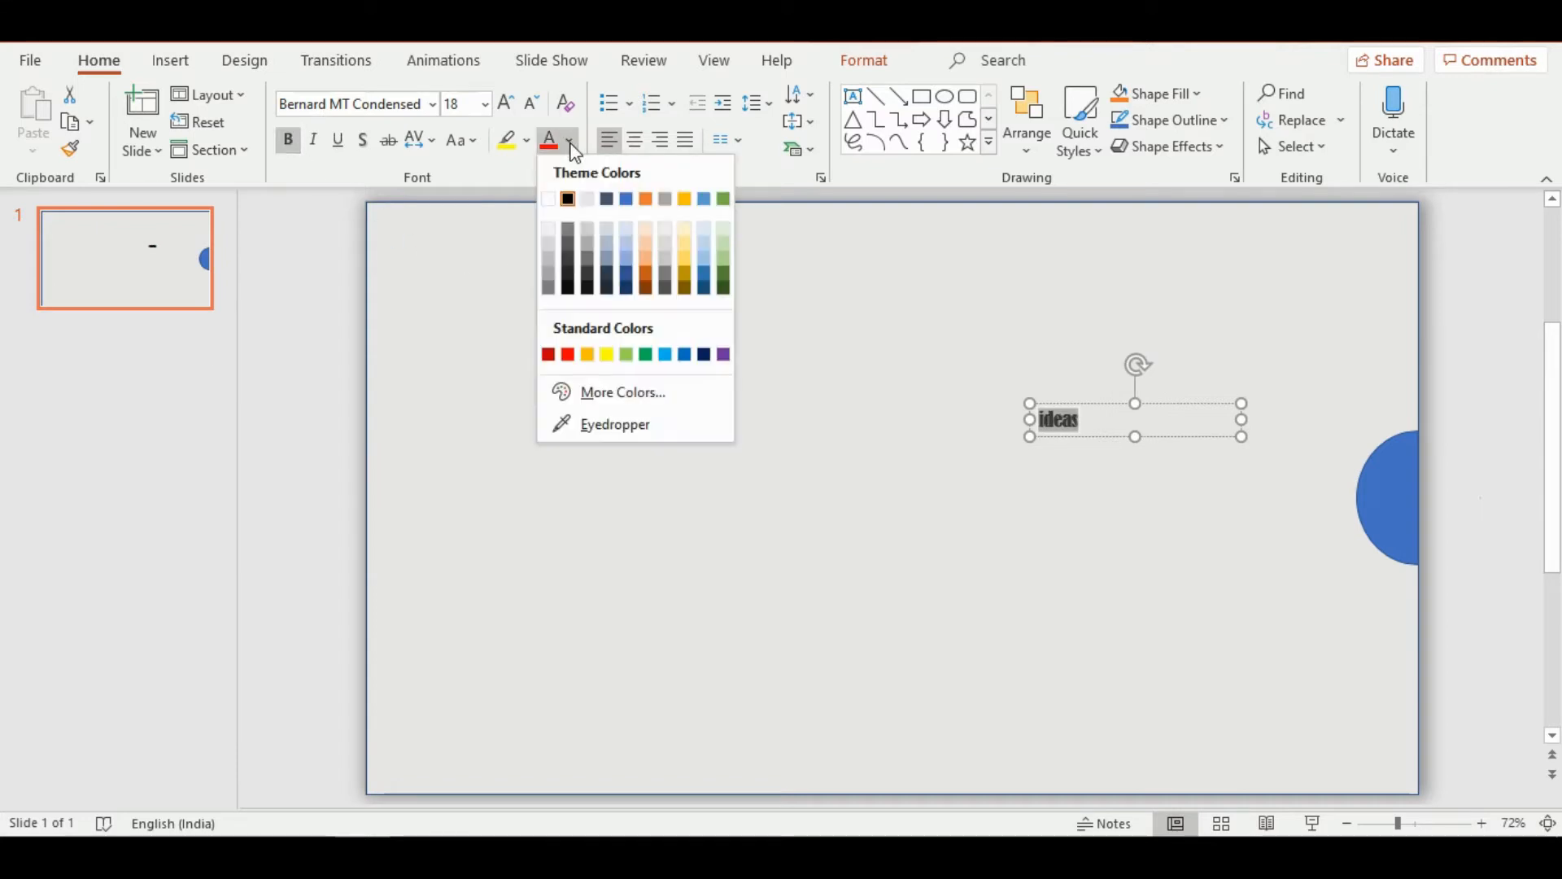
{"action": "left_click", "coordinate": [548, 199]}
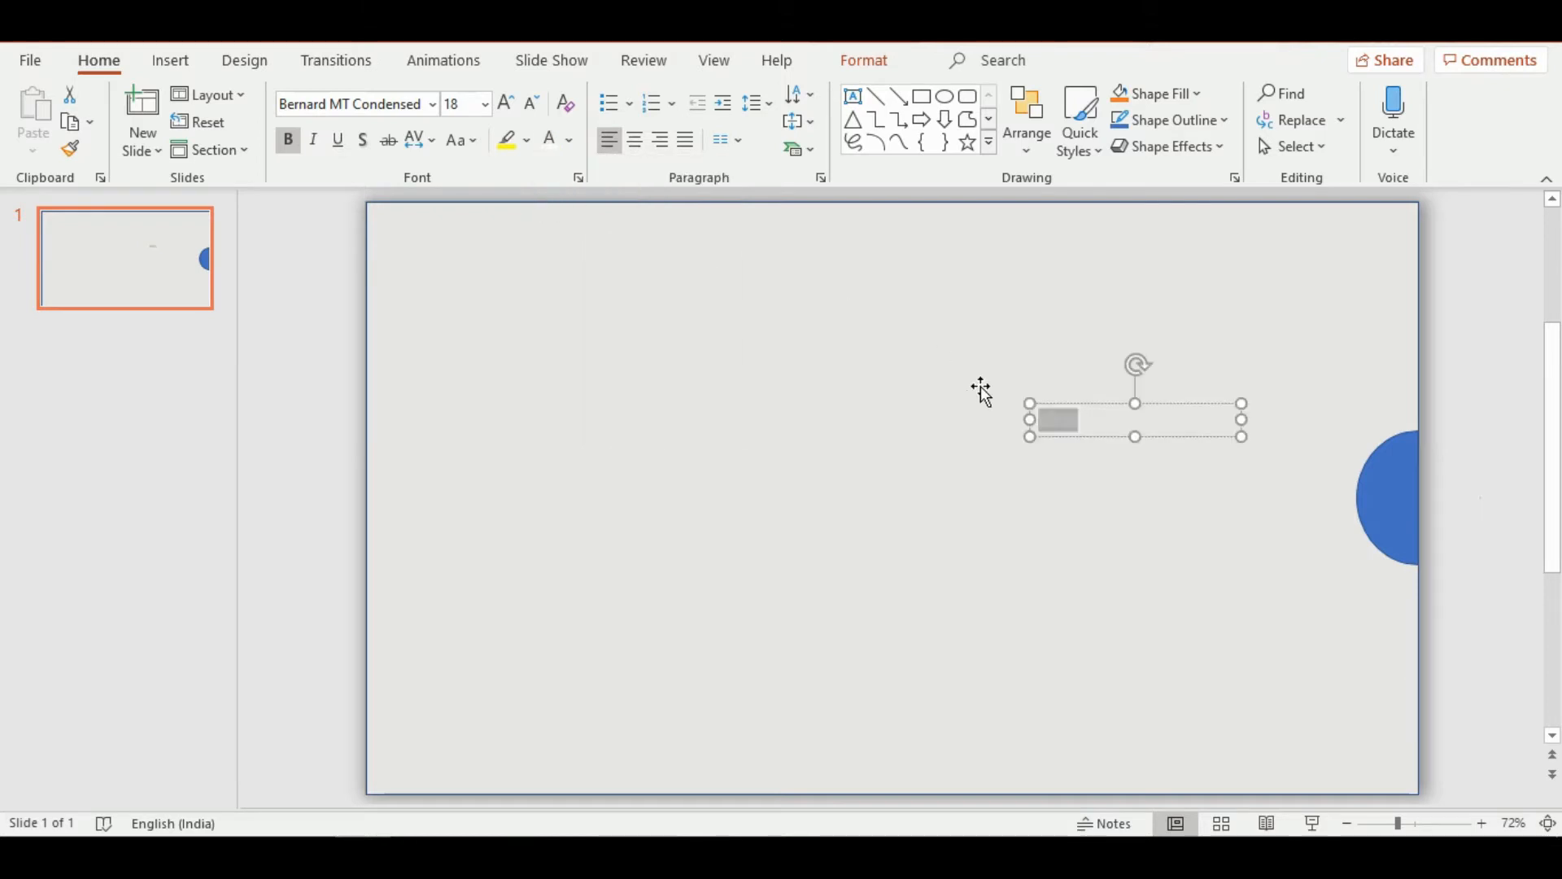
Rotate the "ideas" text box 90° to the left and move it onto the half-circle at the slide's right edge
{"action": "left_click", "coordinate": [864, 60]}
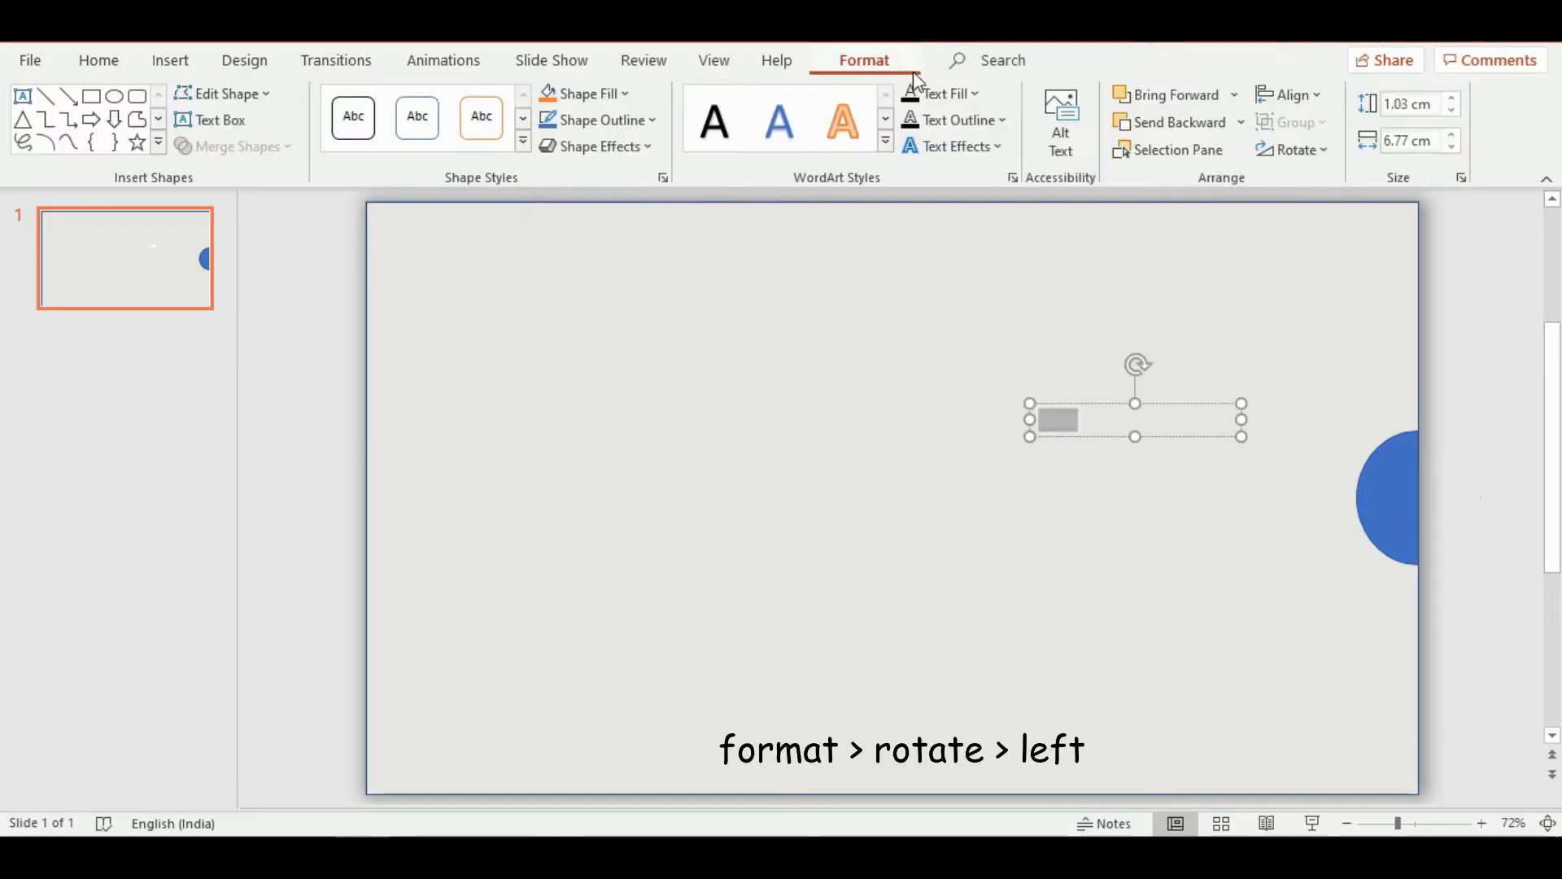
{"action": "left_click", "coordinate": [1292, 150]}
{"action": "left_click", "coordinate": [1307, 209]}
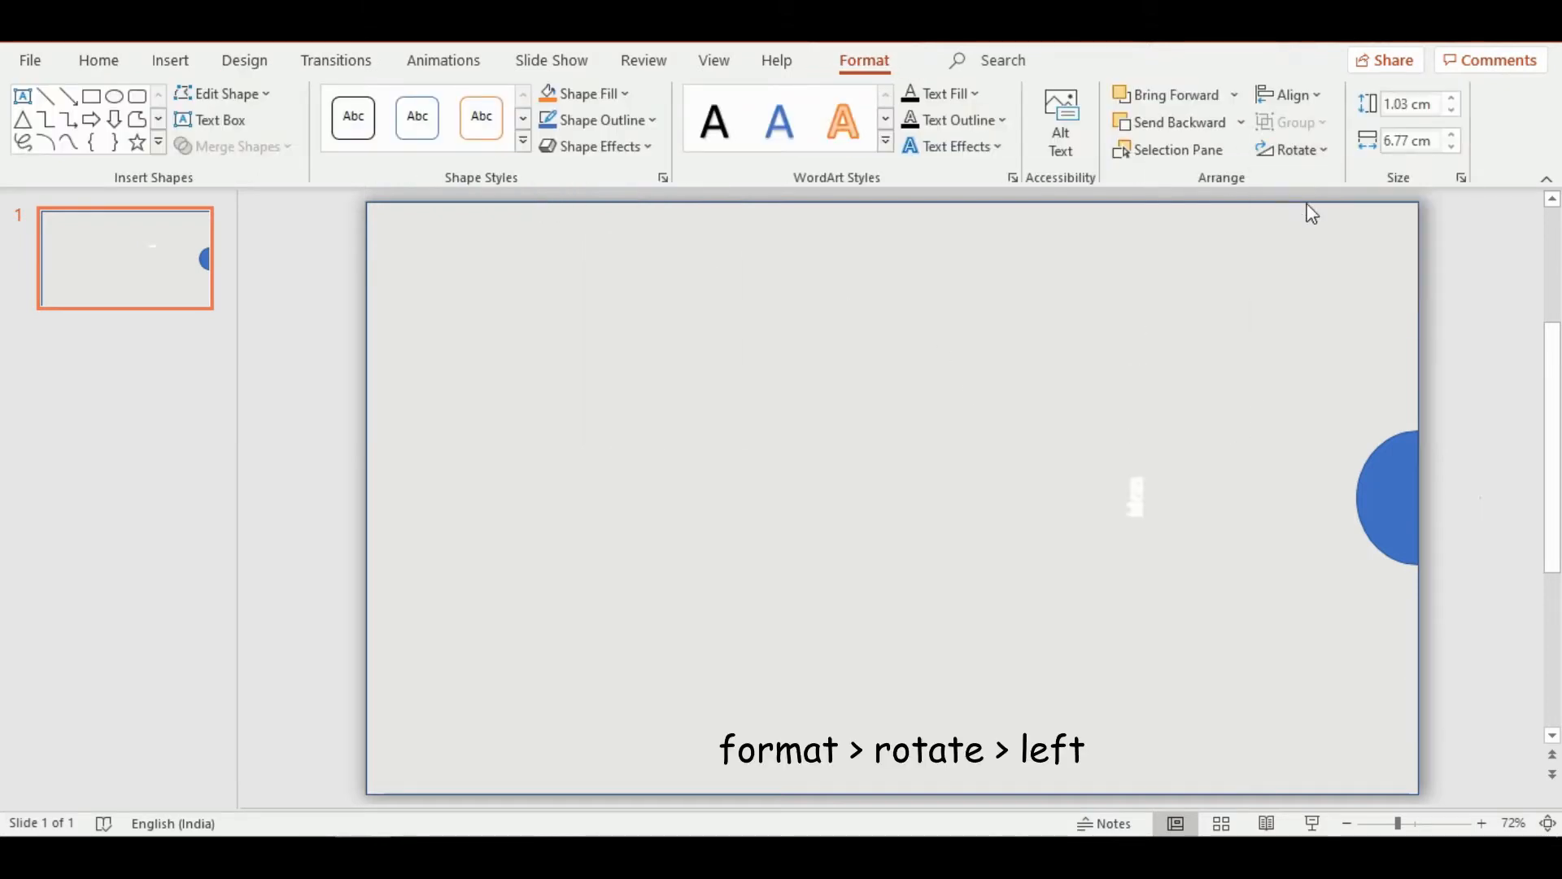
{"action": "left_click_drag", "start_coordinate": [1139, 412], "coordinate": [1409, 416]}
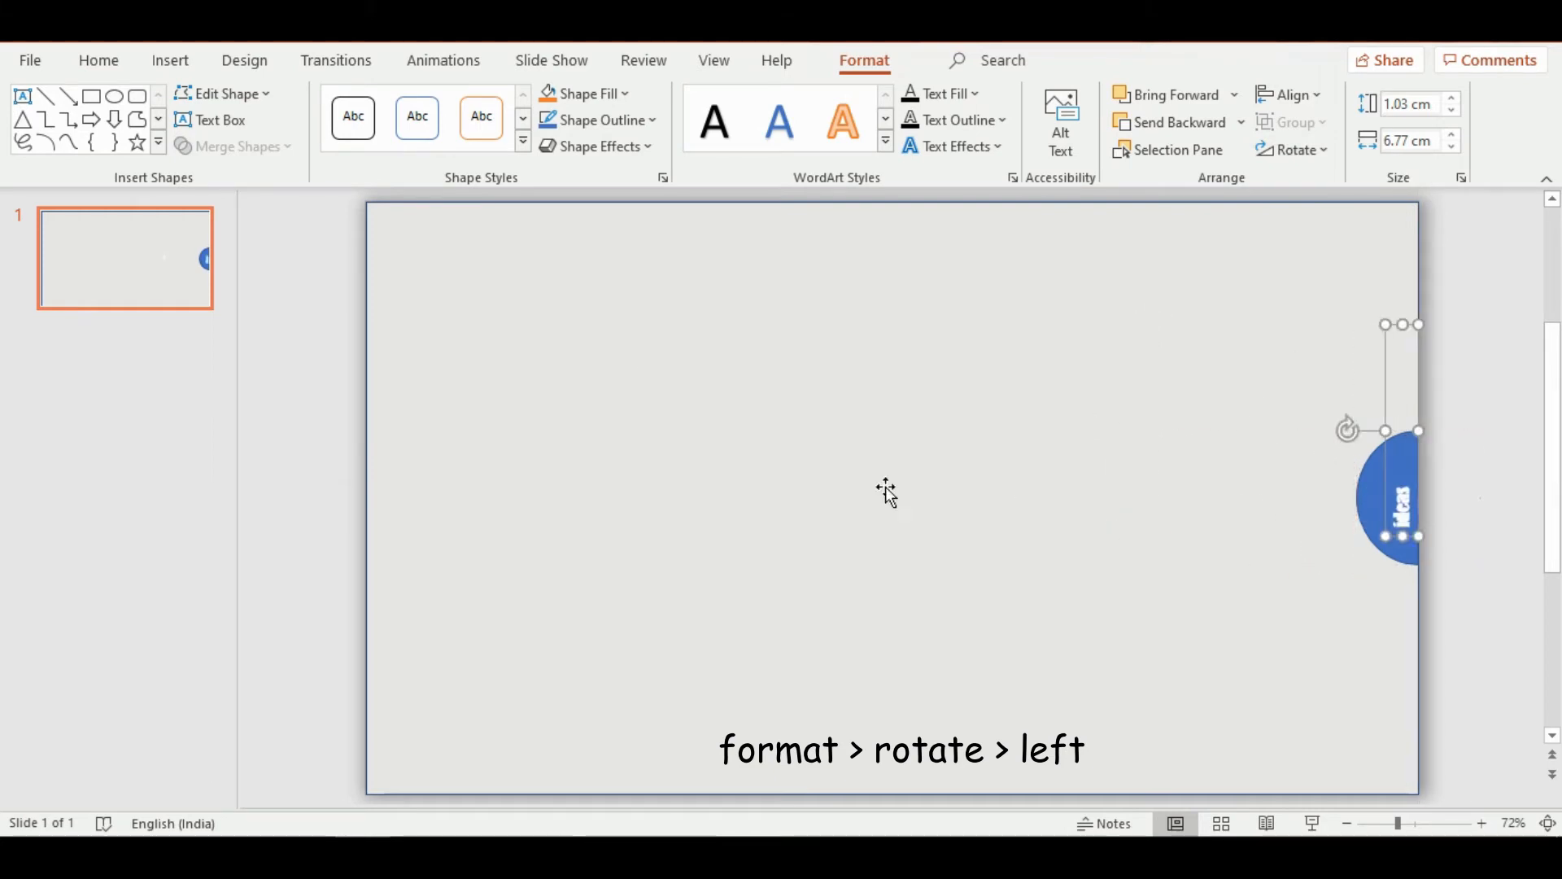
Center the word "ideas" within its text box and move the box down to the half-circle's vertical middle
{"action": "double_click", "coordinate": [1406, 506]}
{"action": "left_click", "coordinate": [1238, 470]}
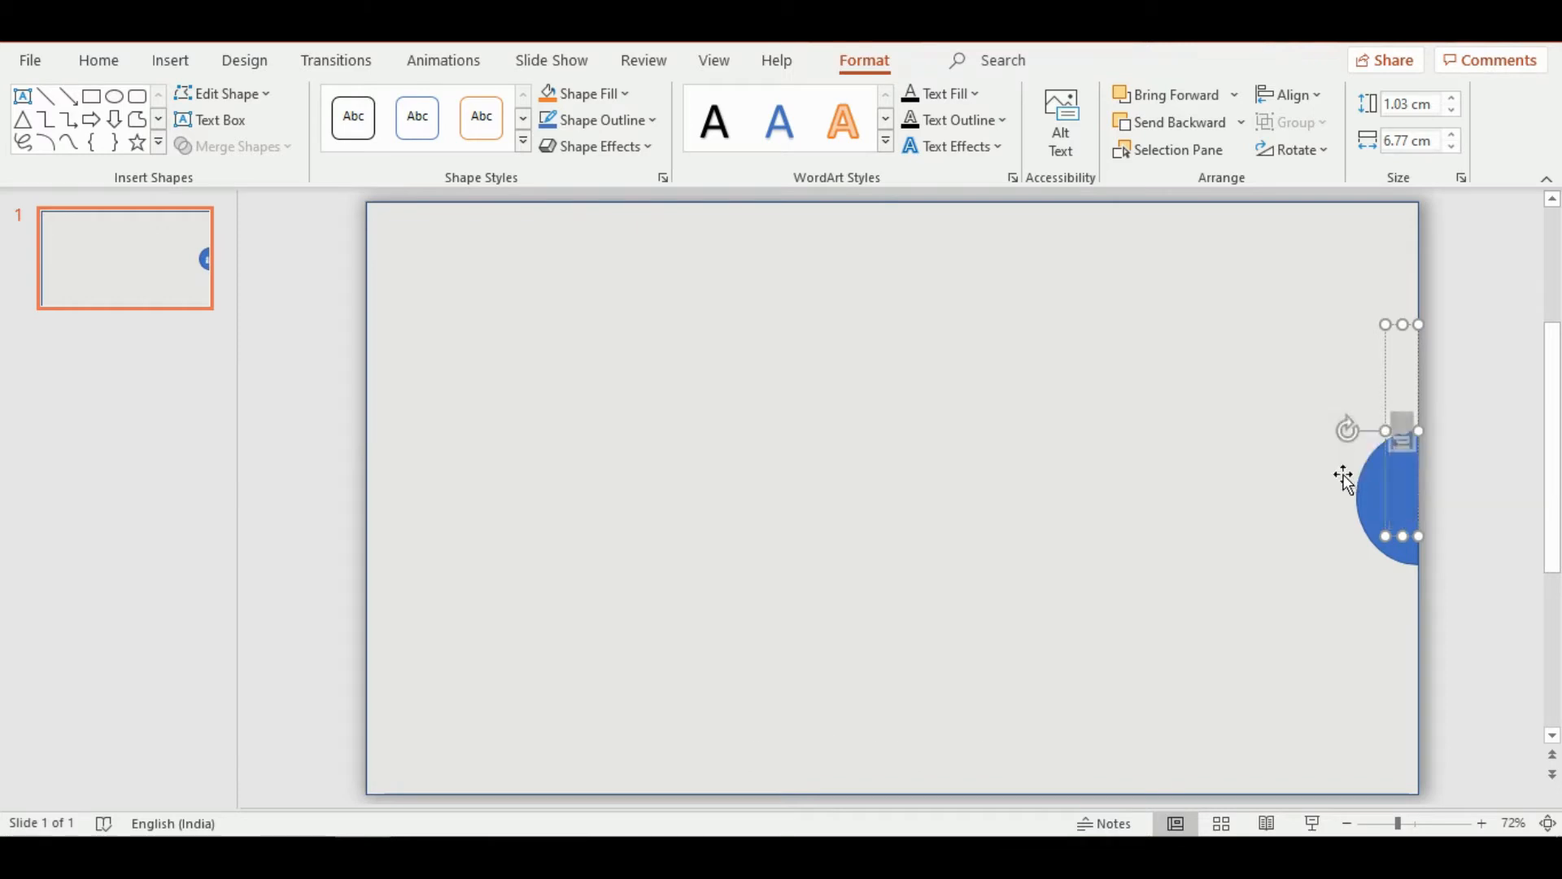
{"action": "left_click_drag", "start_coordinate": [1408, 490], "coordinate": [1409, 558]}
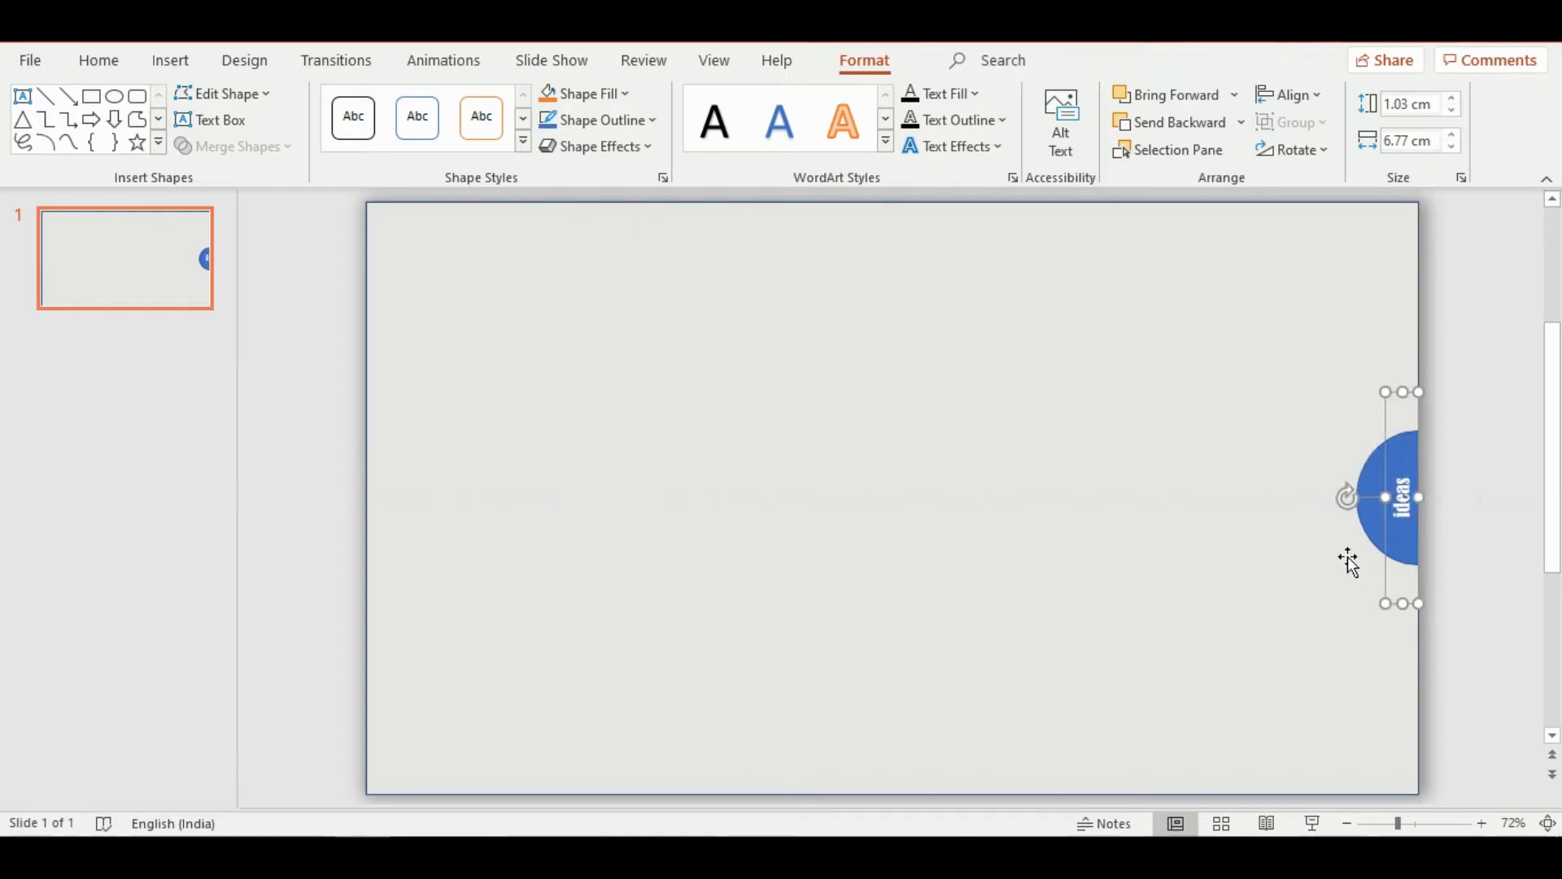
Set the font size of the word "ideas" to 28 and deselect the text box
{"action": "double_click", "coordinate": [1405, 510]}
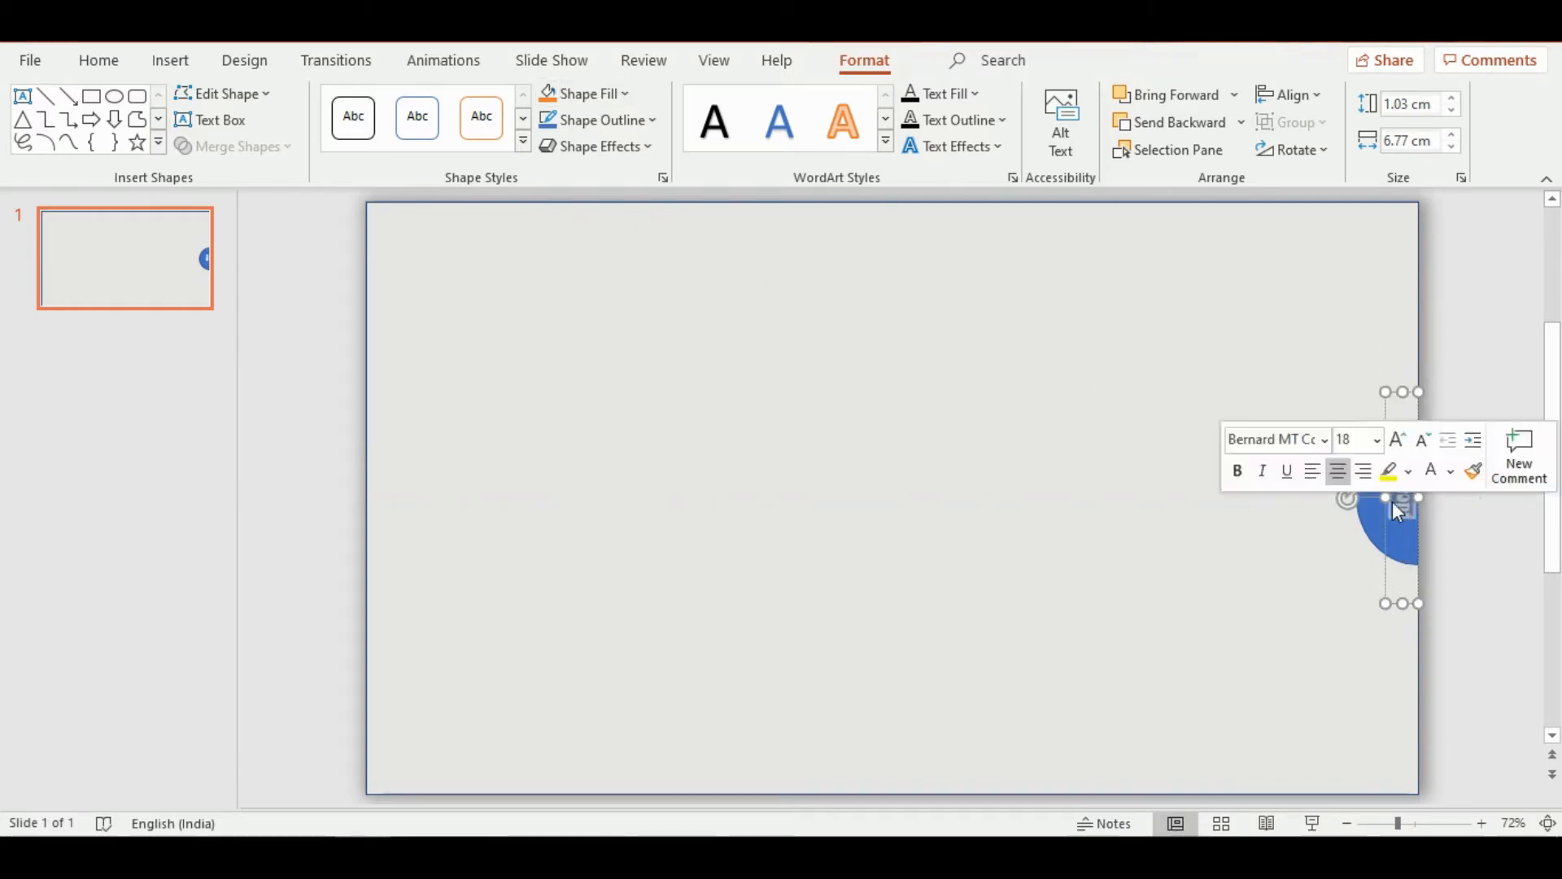
{"action": "left_click", "coordinate": [1376, 441]}
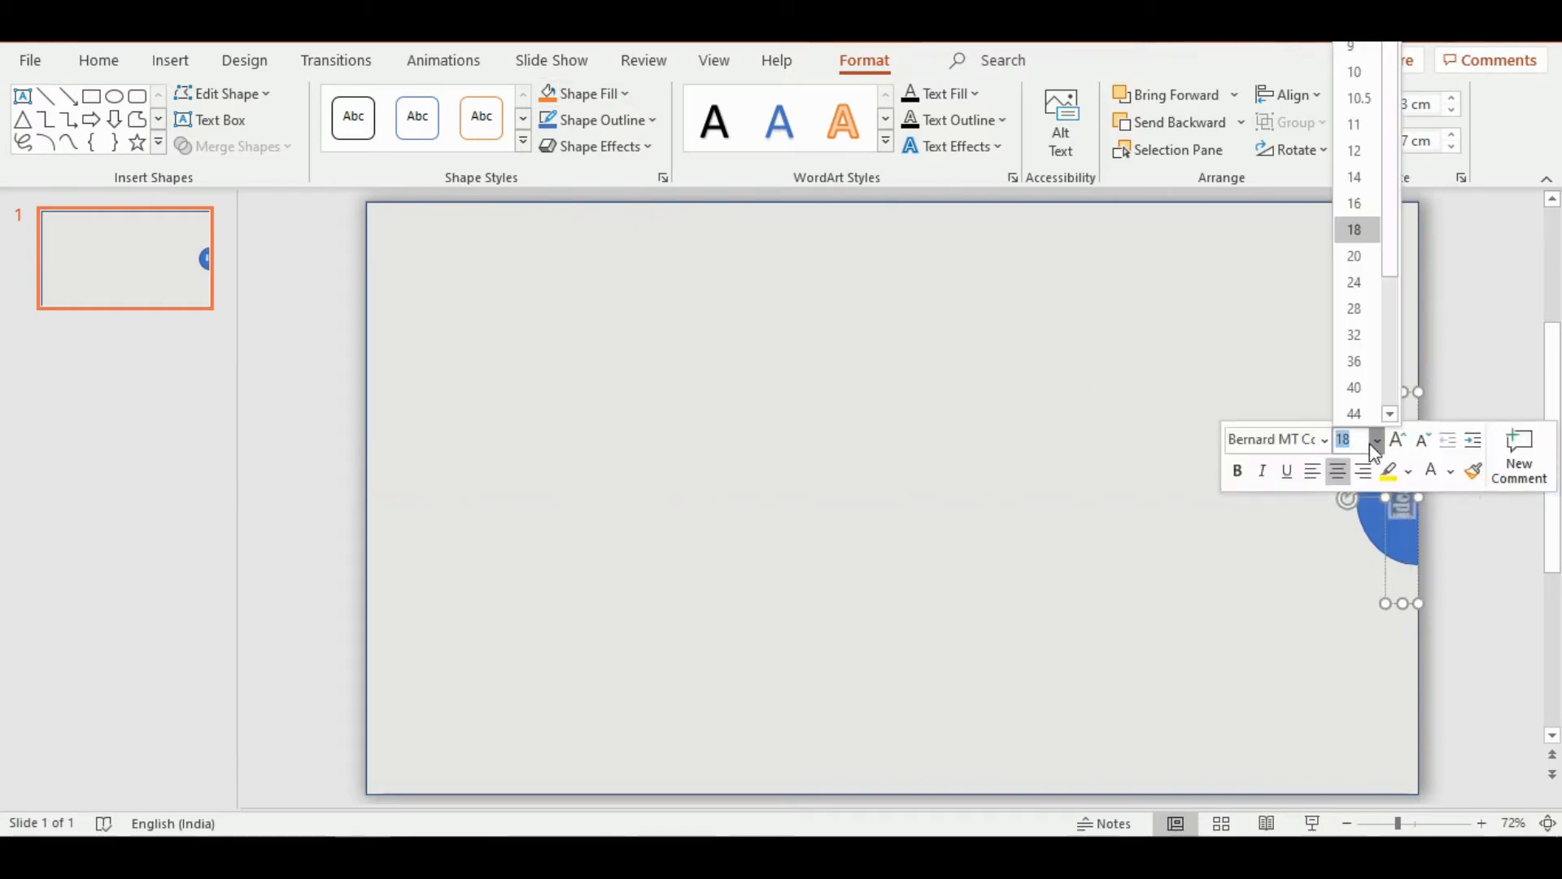
{"action": "left_click", "coordinate": [1364, 317]}
{"action": "left_click", "coordinate": [1236, 383]}
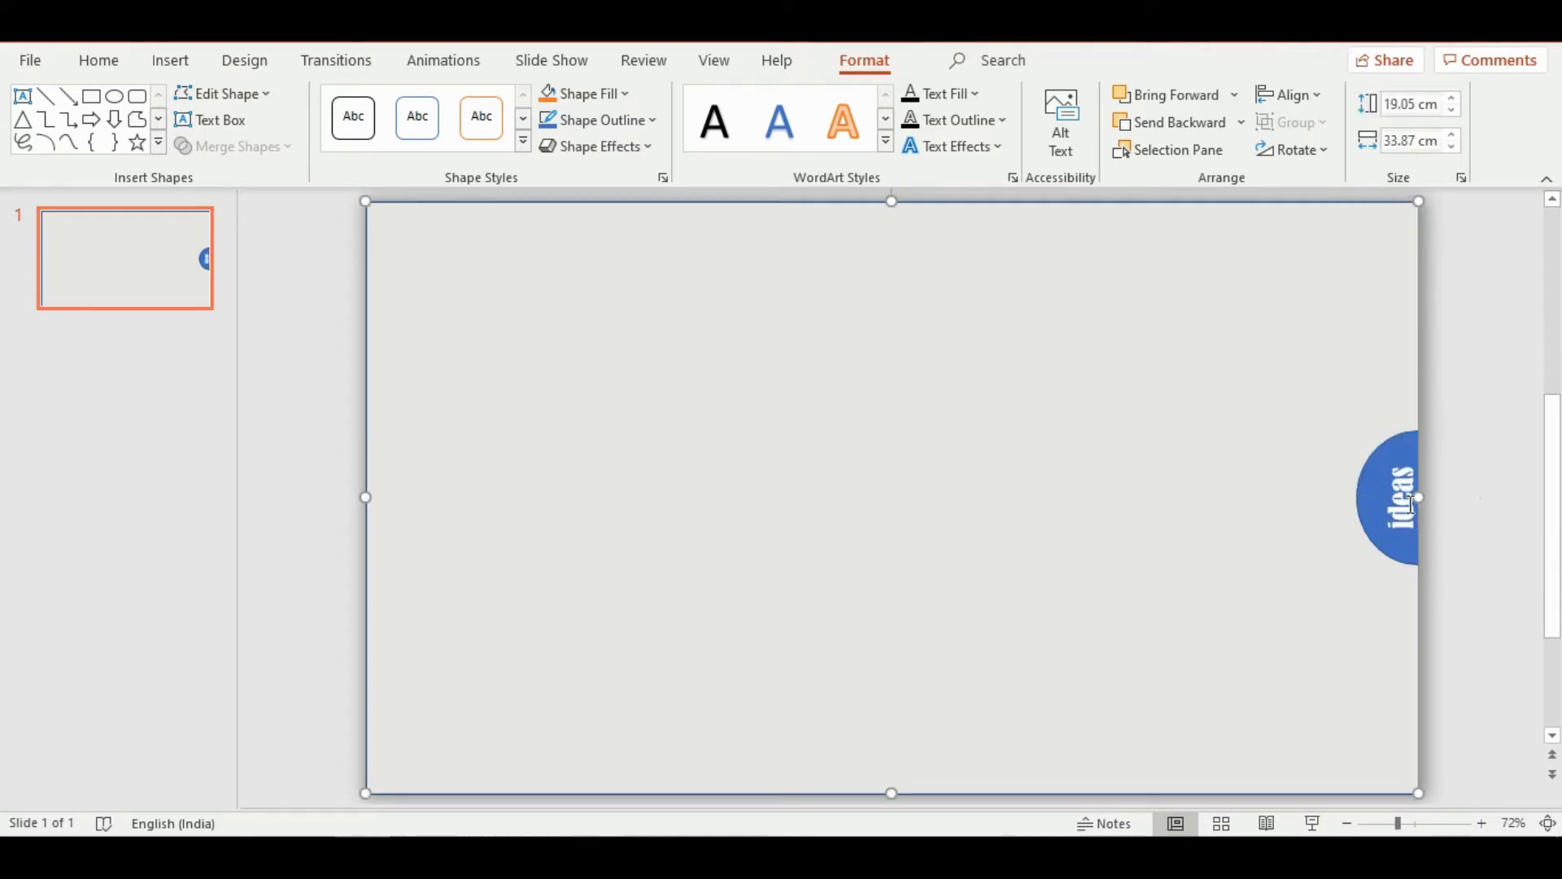
Change the text fill of the word "ideas" to the light gray theme color
{"action": "double_click", "coordinate": [1411, 504]}
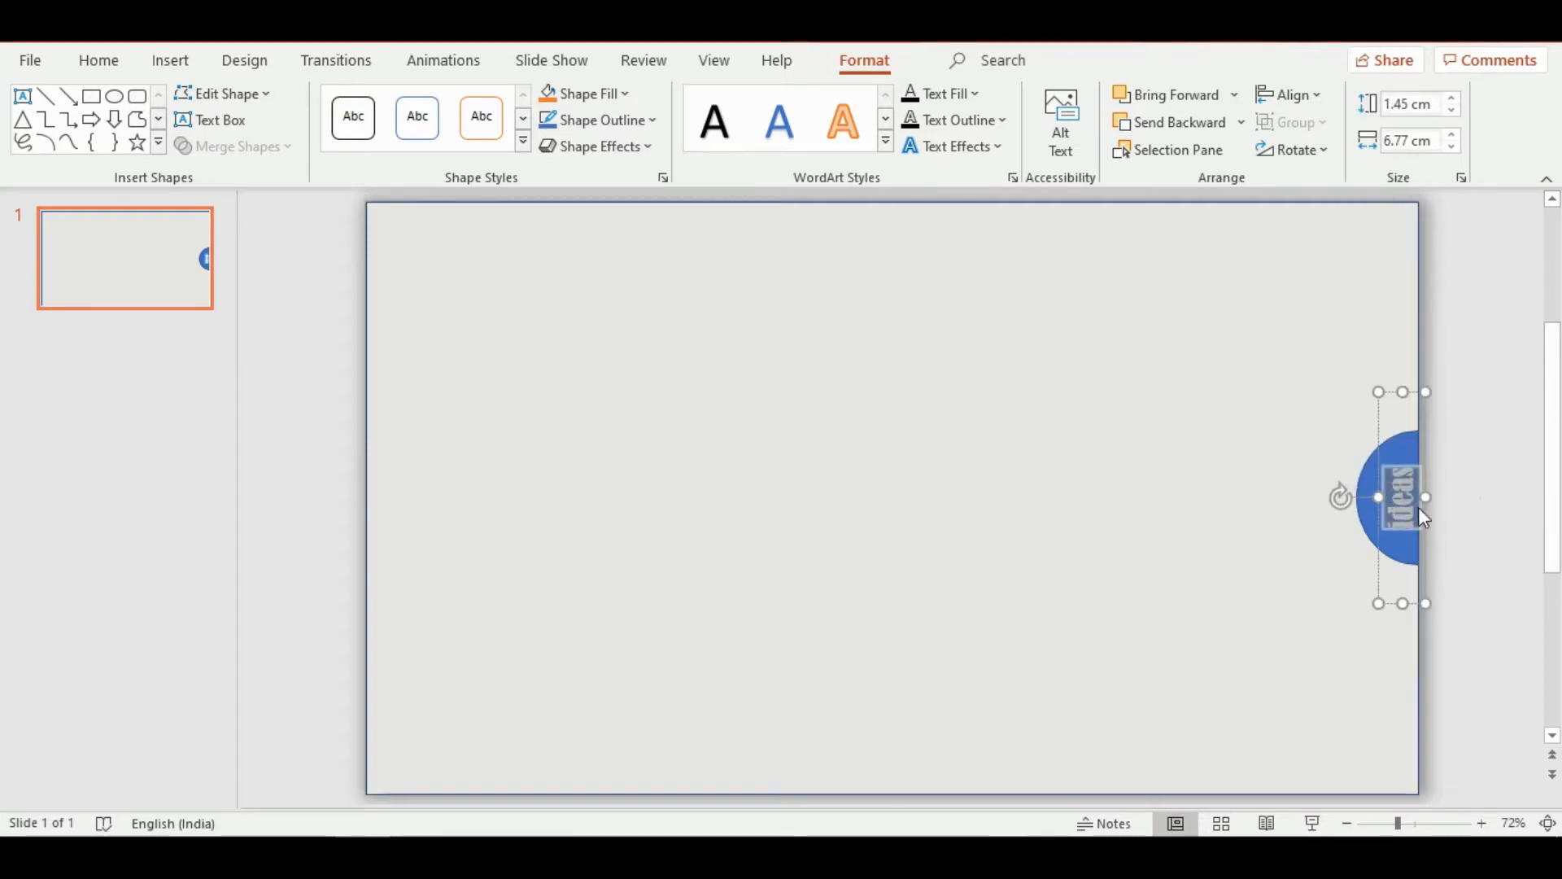
{"action": "mouse_move", "coordinate": [1400, 510]}
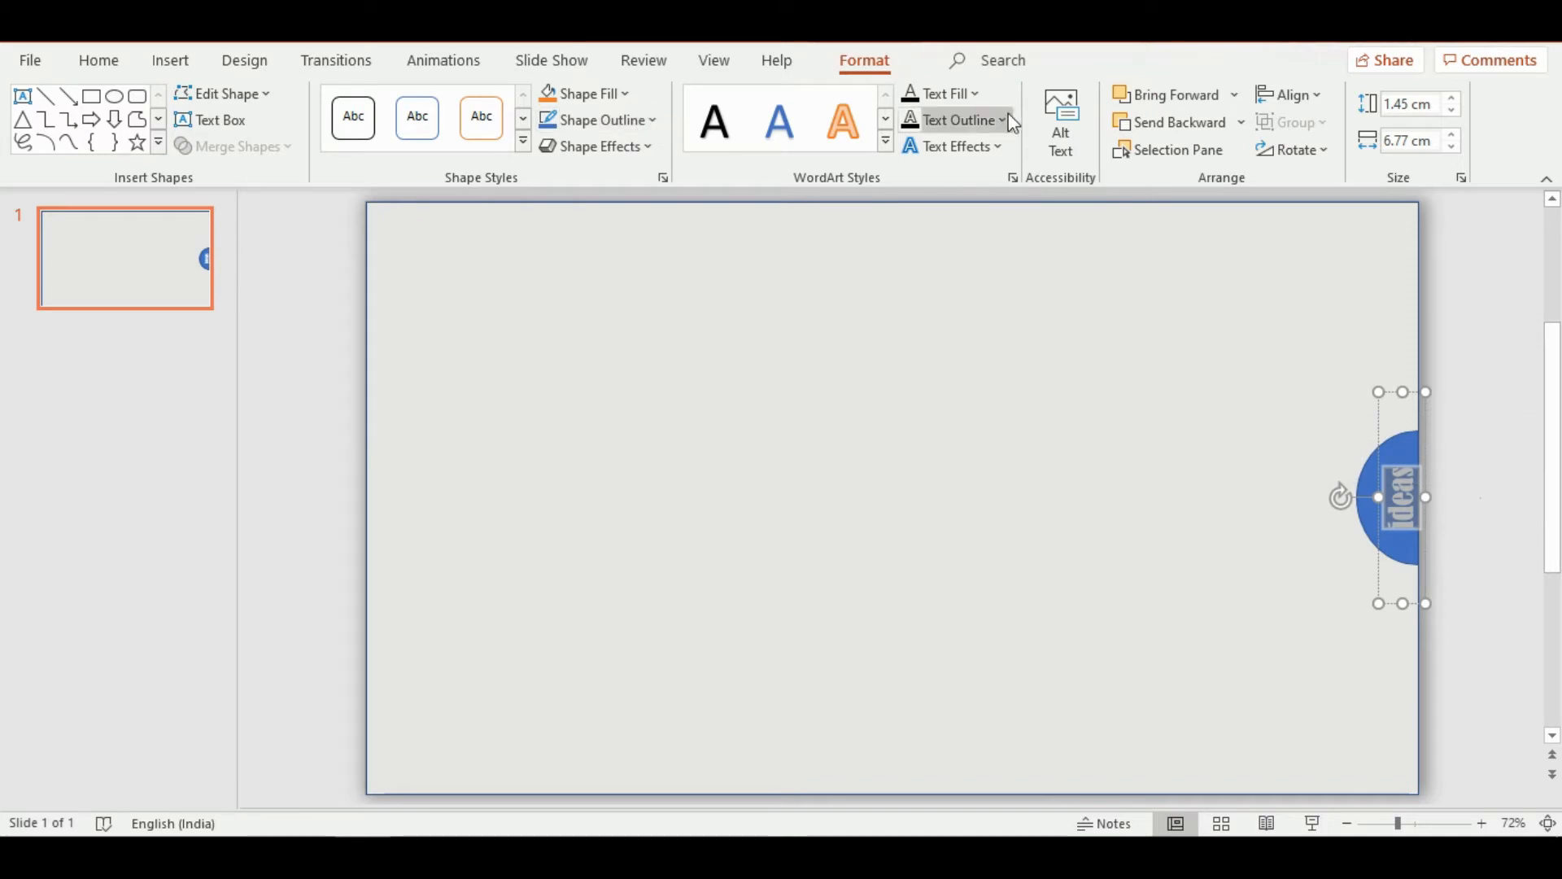
{"action": "left_click", "coordinate": [944, 93]}
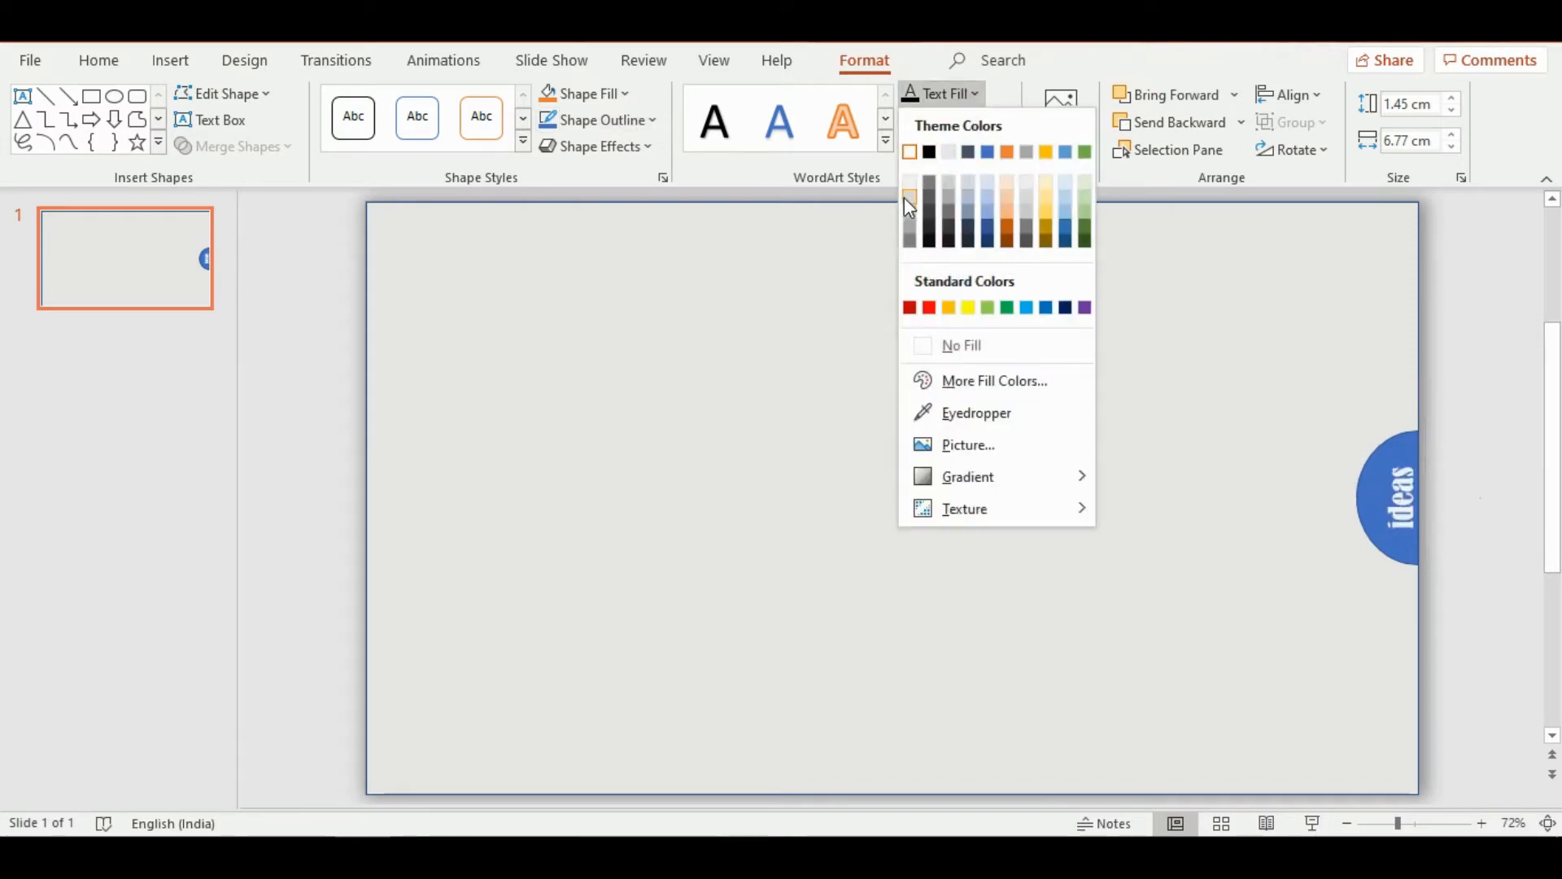
{"action": "left_click", "coordinate": [948, 155]}
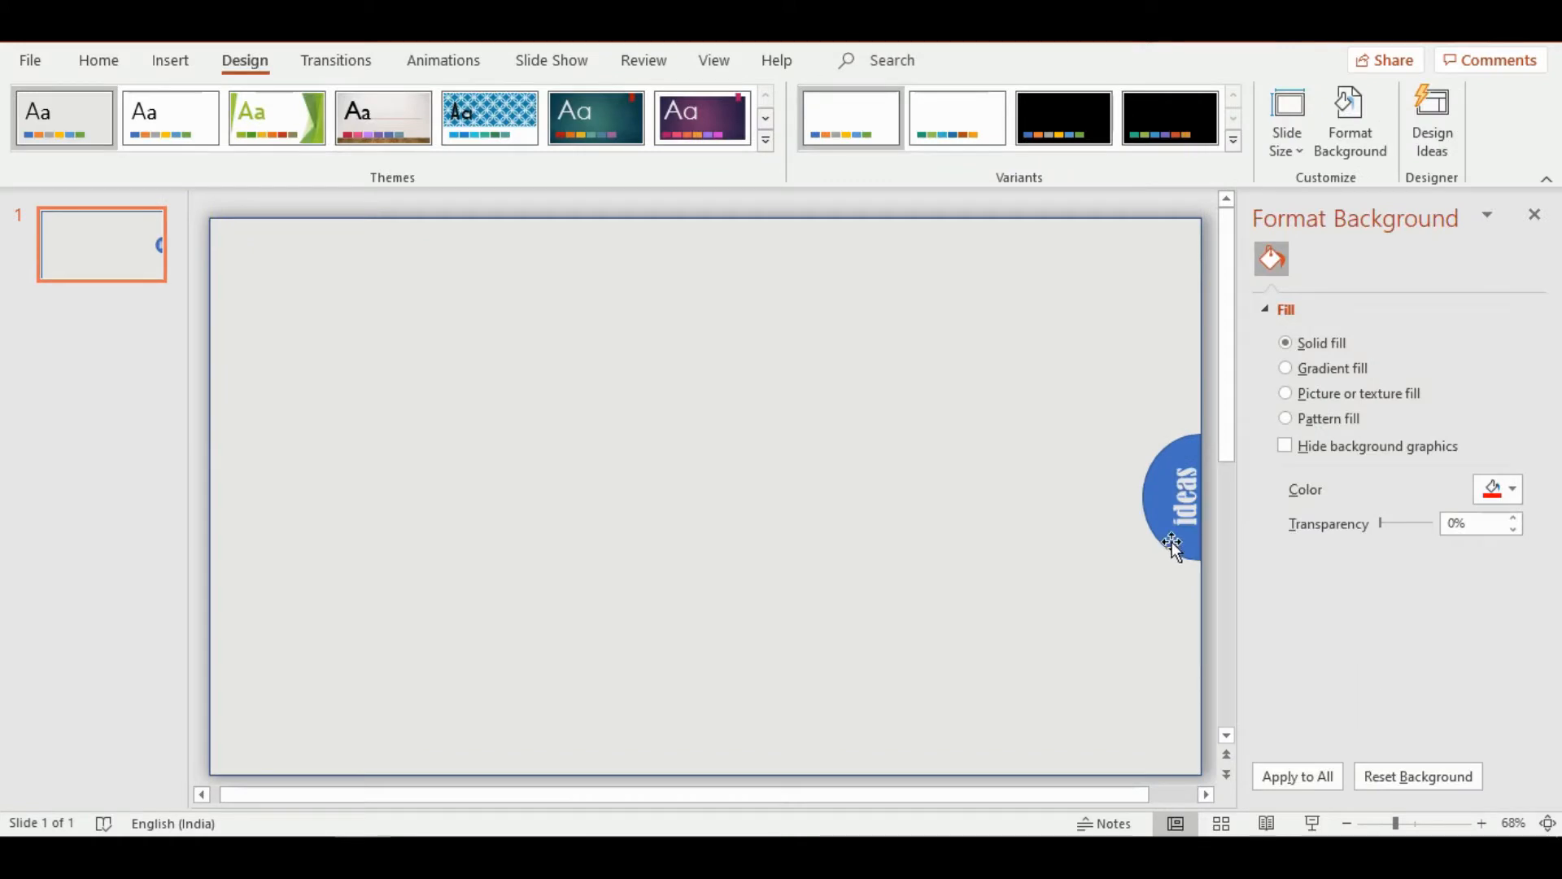
Change the half-circle's solid fill to the standard red and leave the half-circle
{"action": "left_click", "coordinate": [1171, 544]}
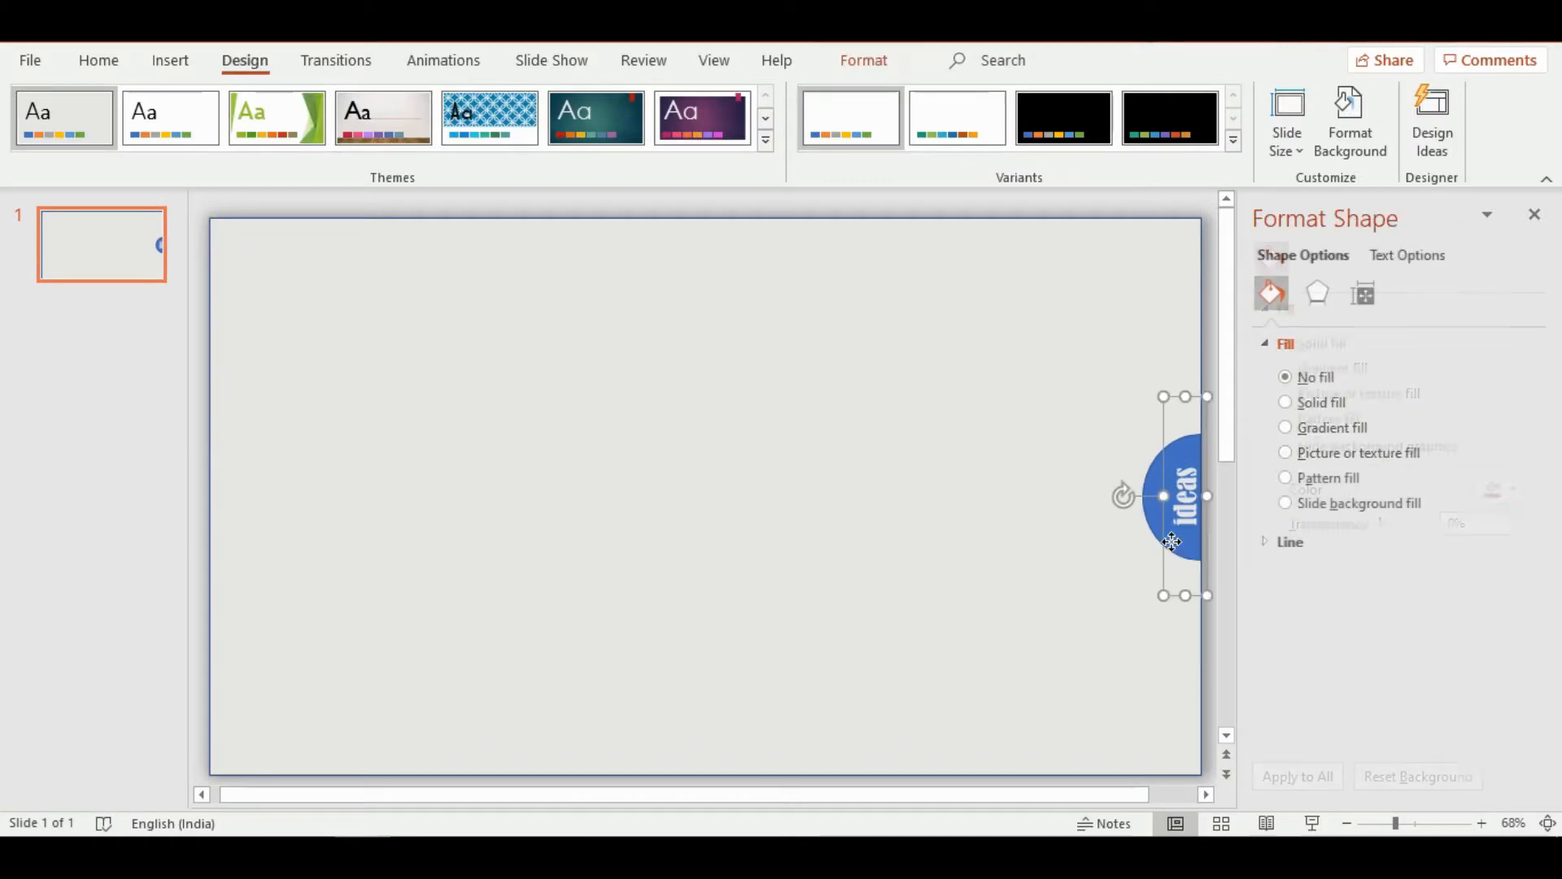
{"action": "left_click", "coordinate": [1157, 528]}
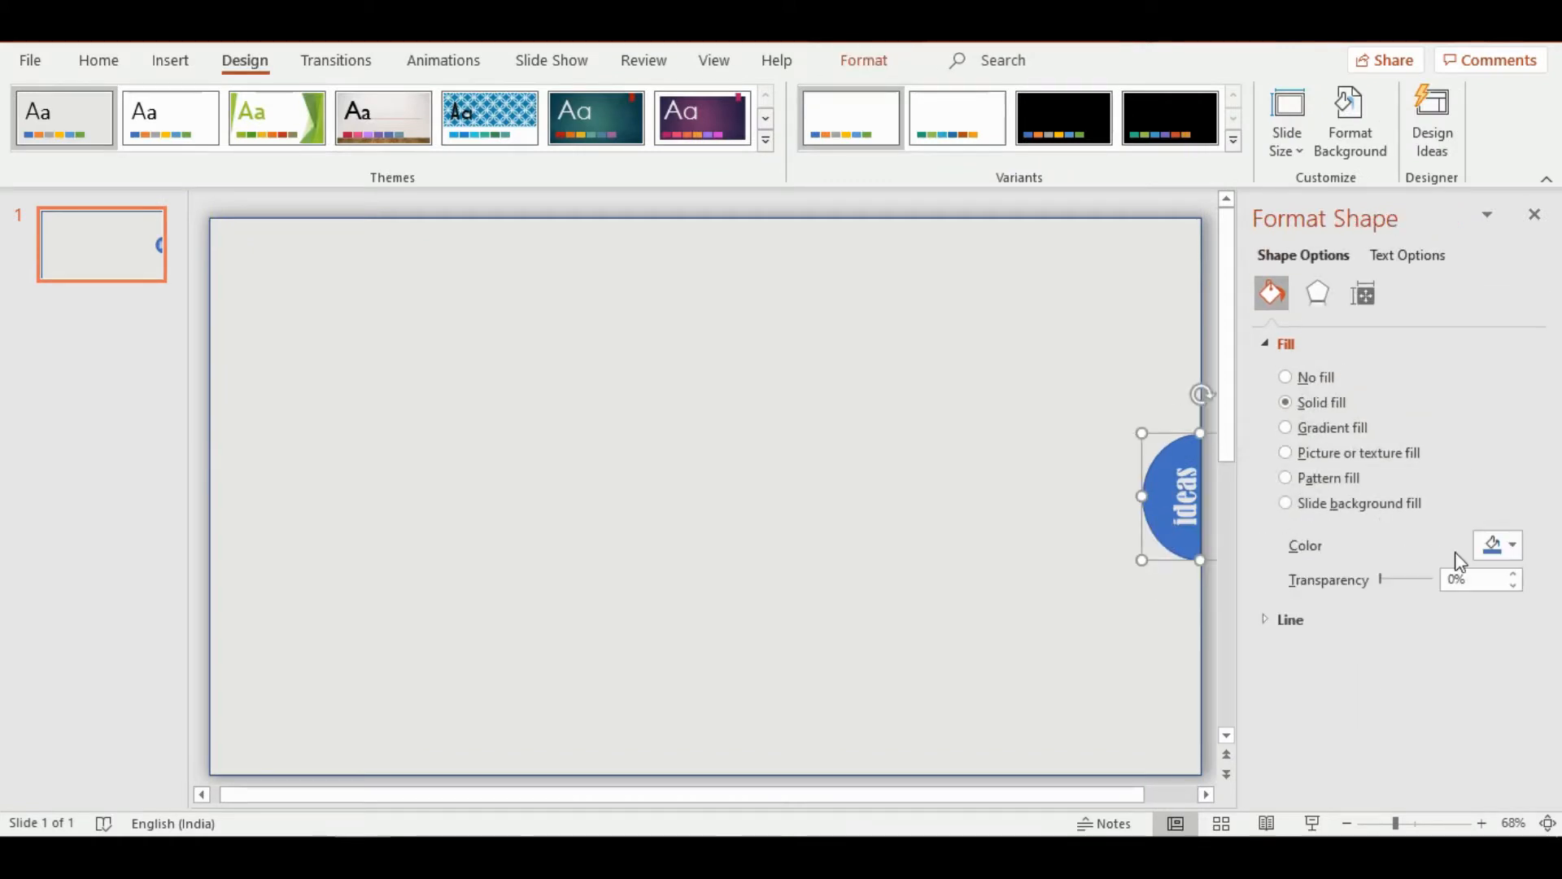
{"action": "left_click", "coordinate": [1512, 546]}
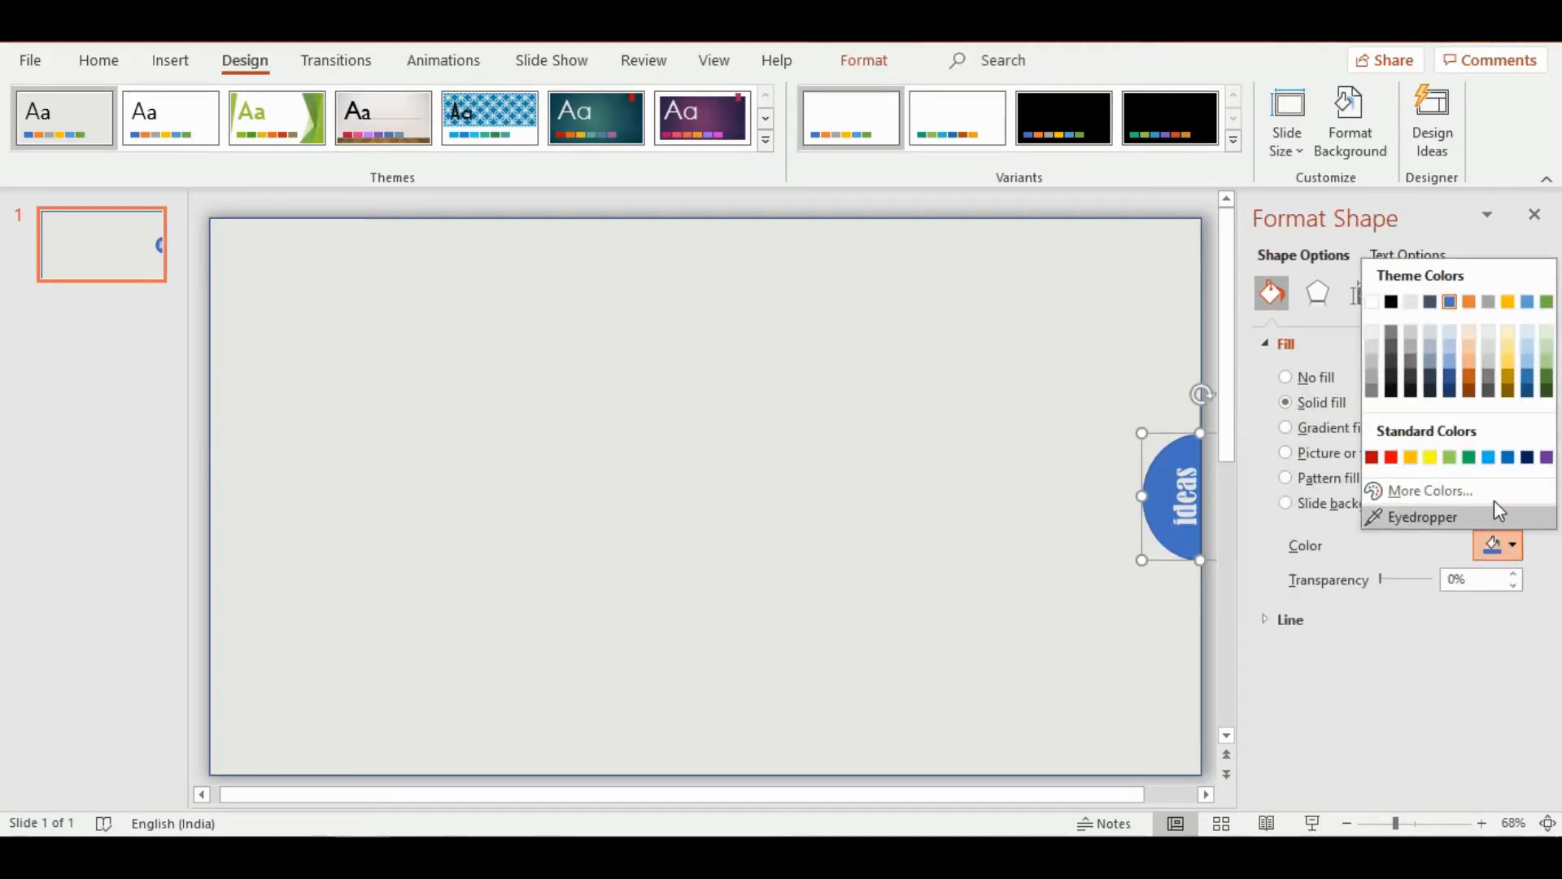
{"action": "left_click", "coordinate": [1391, 458]}
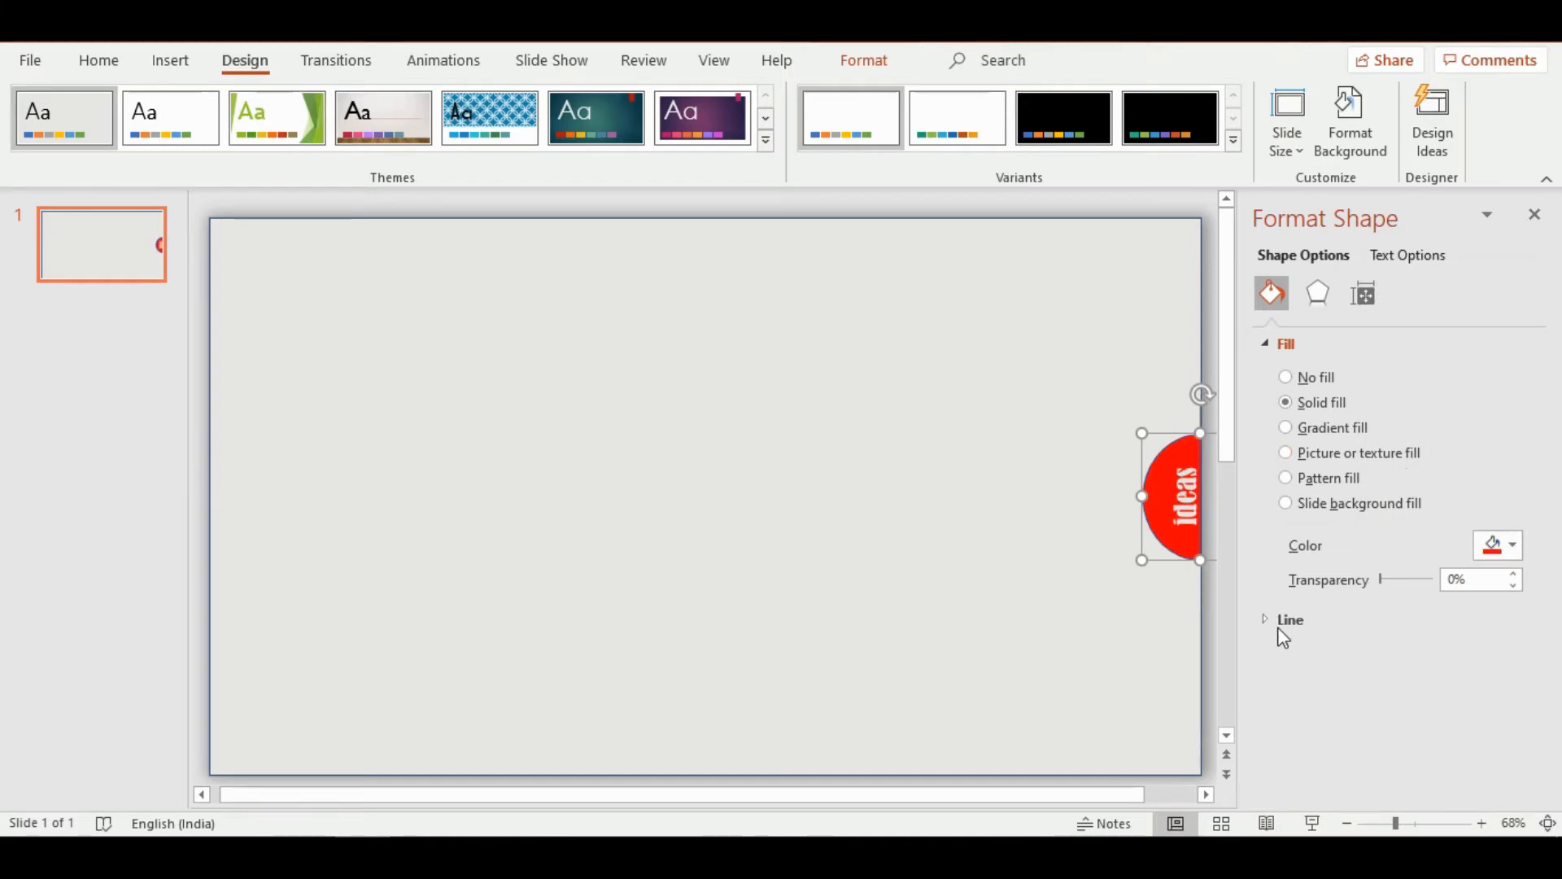
{"action": "left_click", "coordinate": [600, 487]}
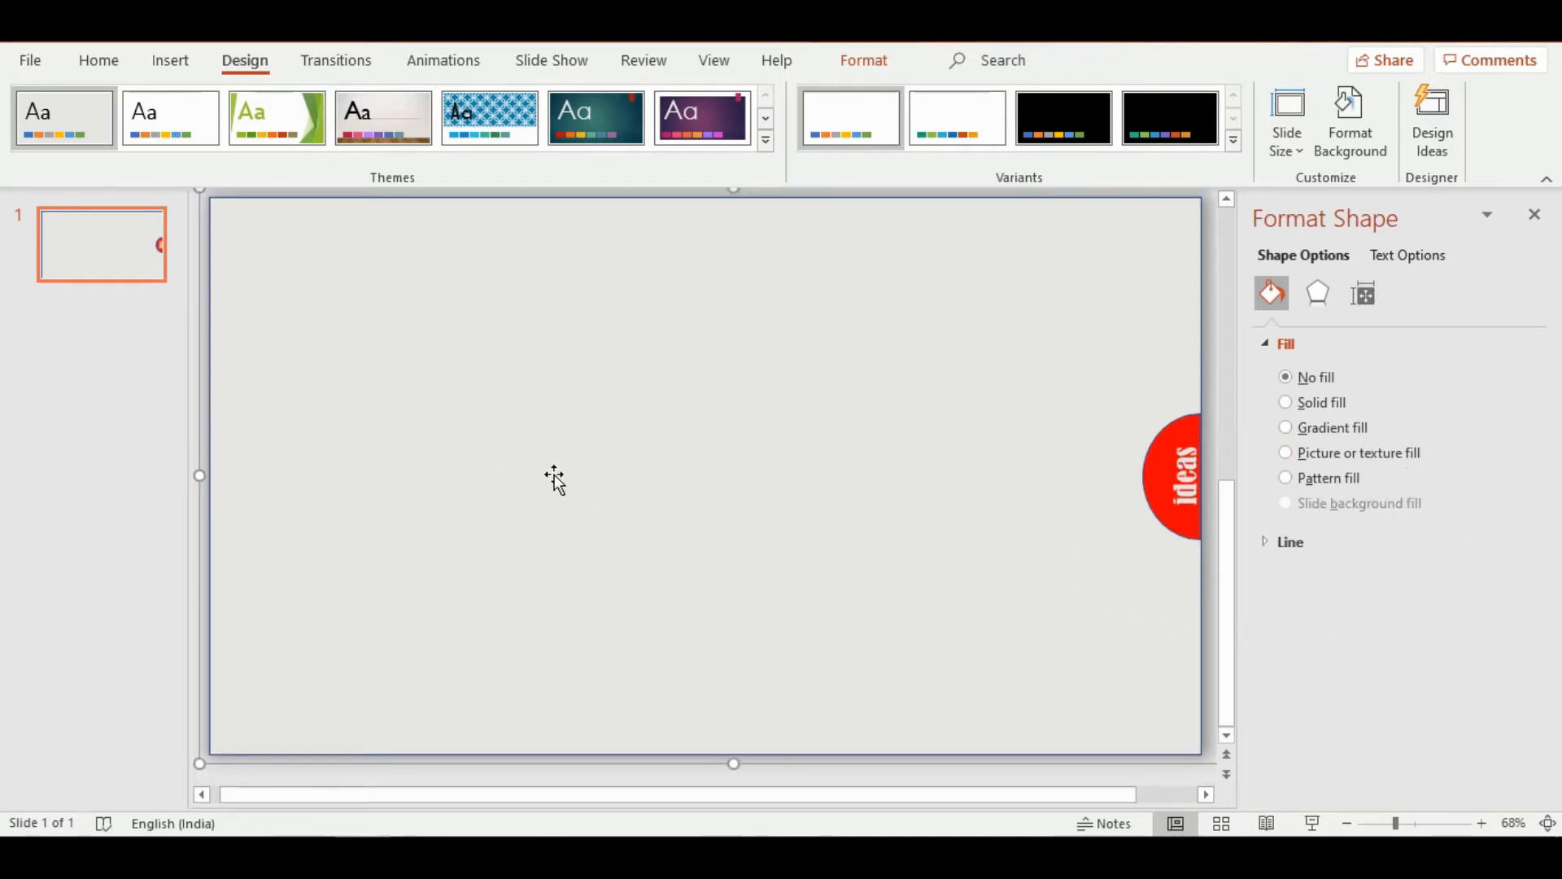
Duplicate the finished slide six times to build a deck of seven identical slides
{"action": "left_click", "coordinate": [92, 259]}
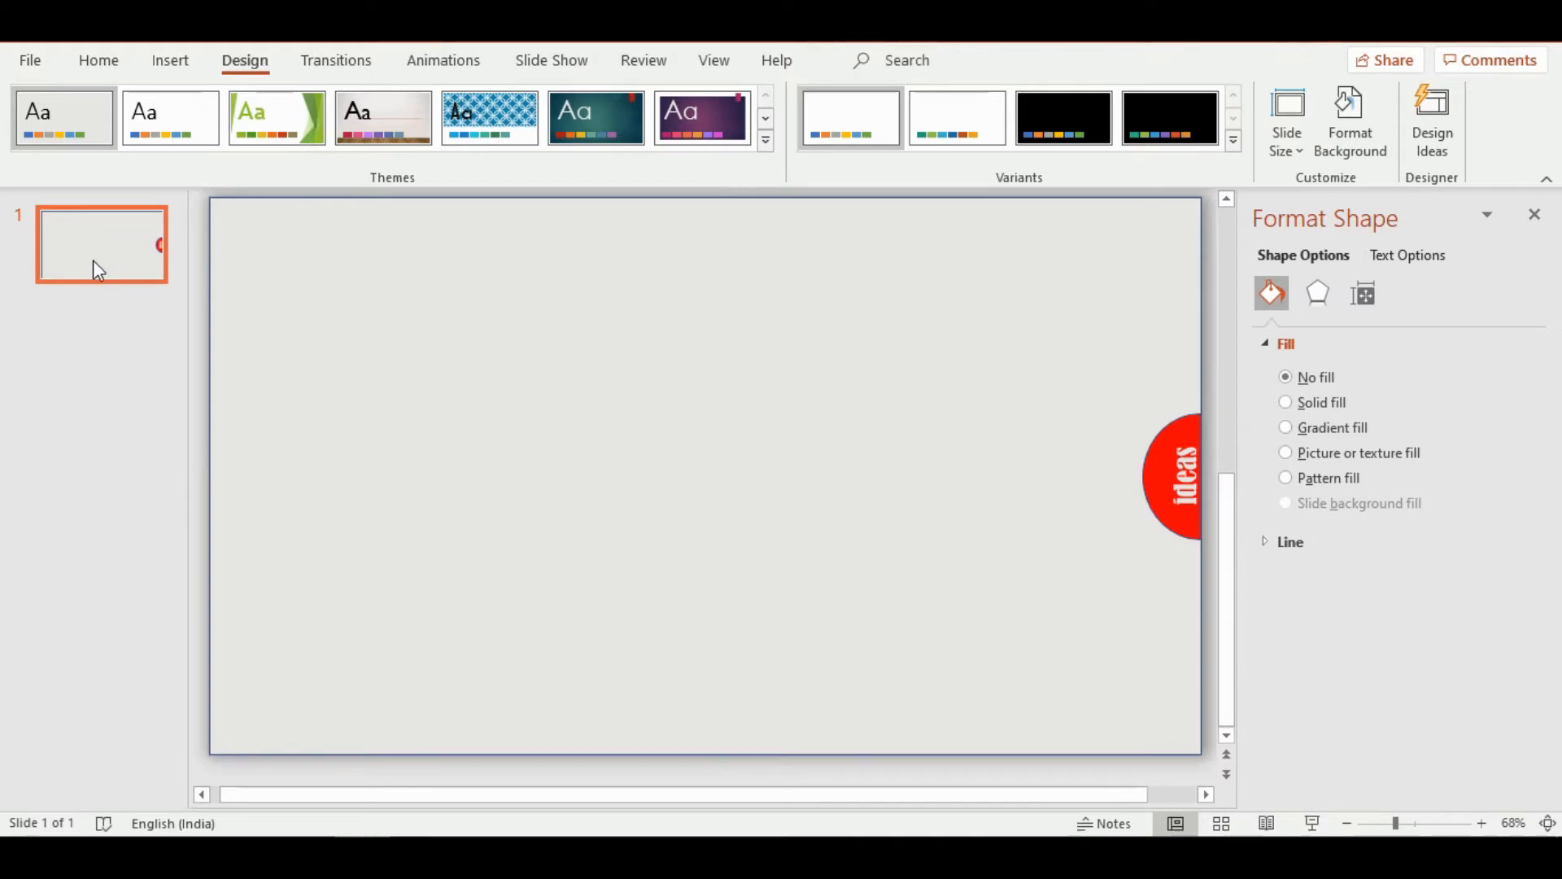
{"action": "right_click", "coordinate": [94, 261]}
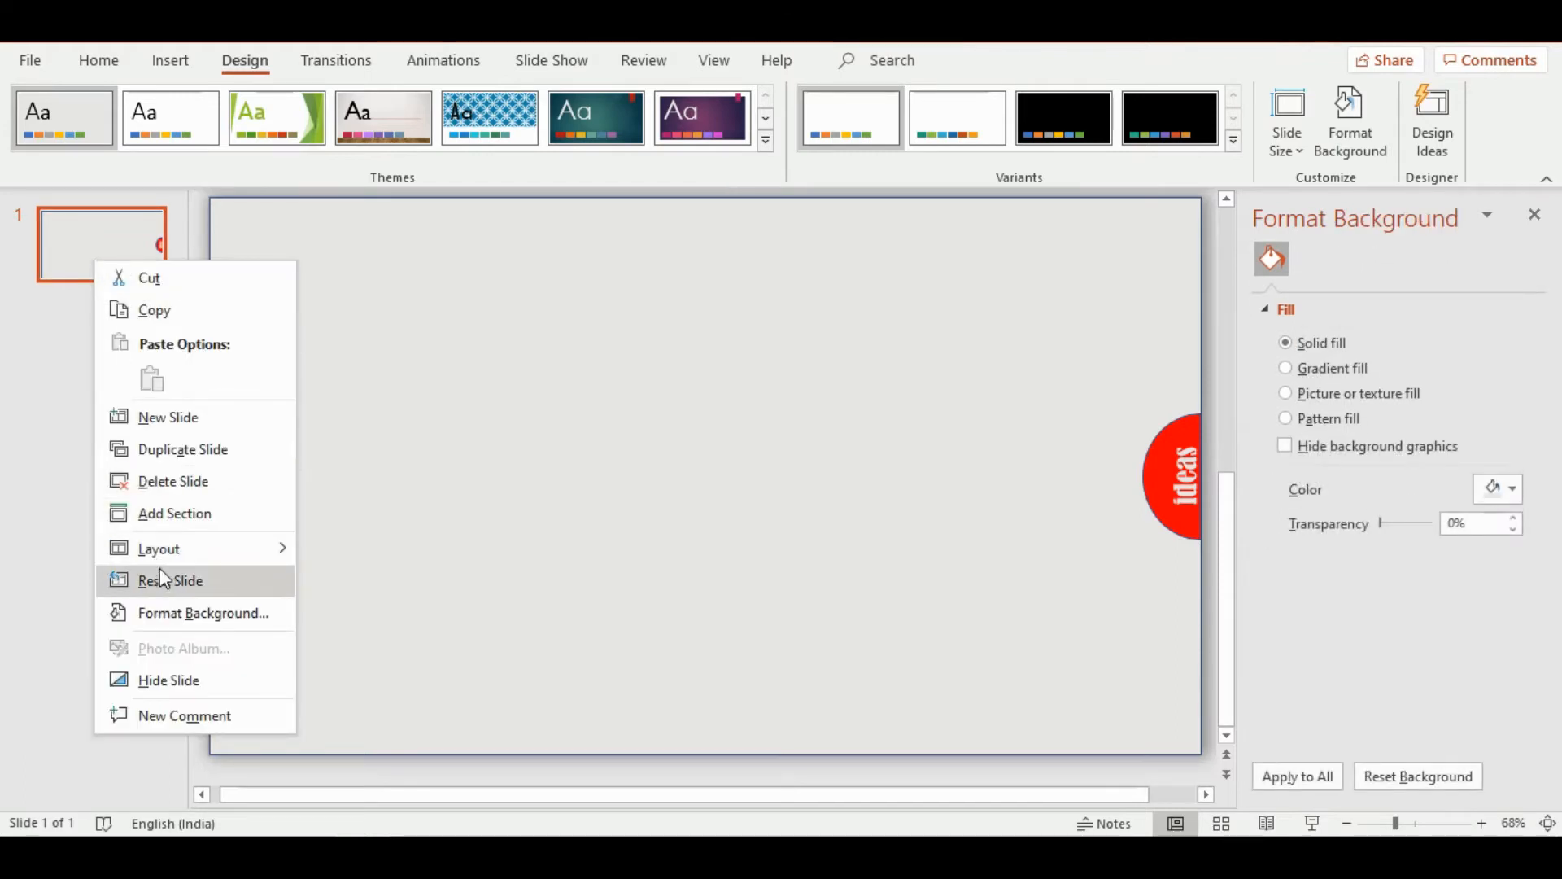
{"action": "left_click", "coordinate": [169, 449]}
{"action": "right_click", "coordinate": [106, 431]}
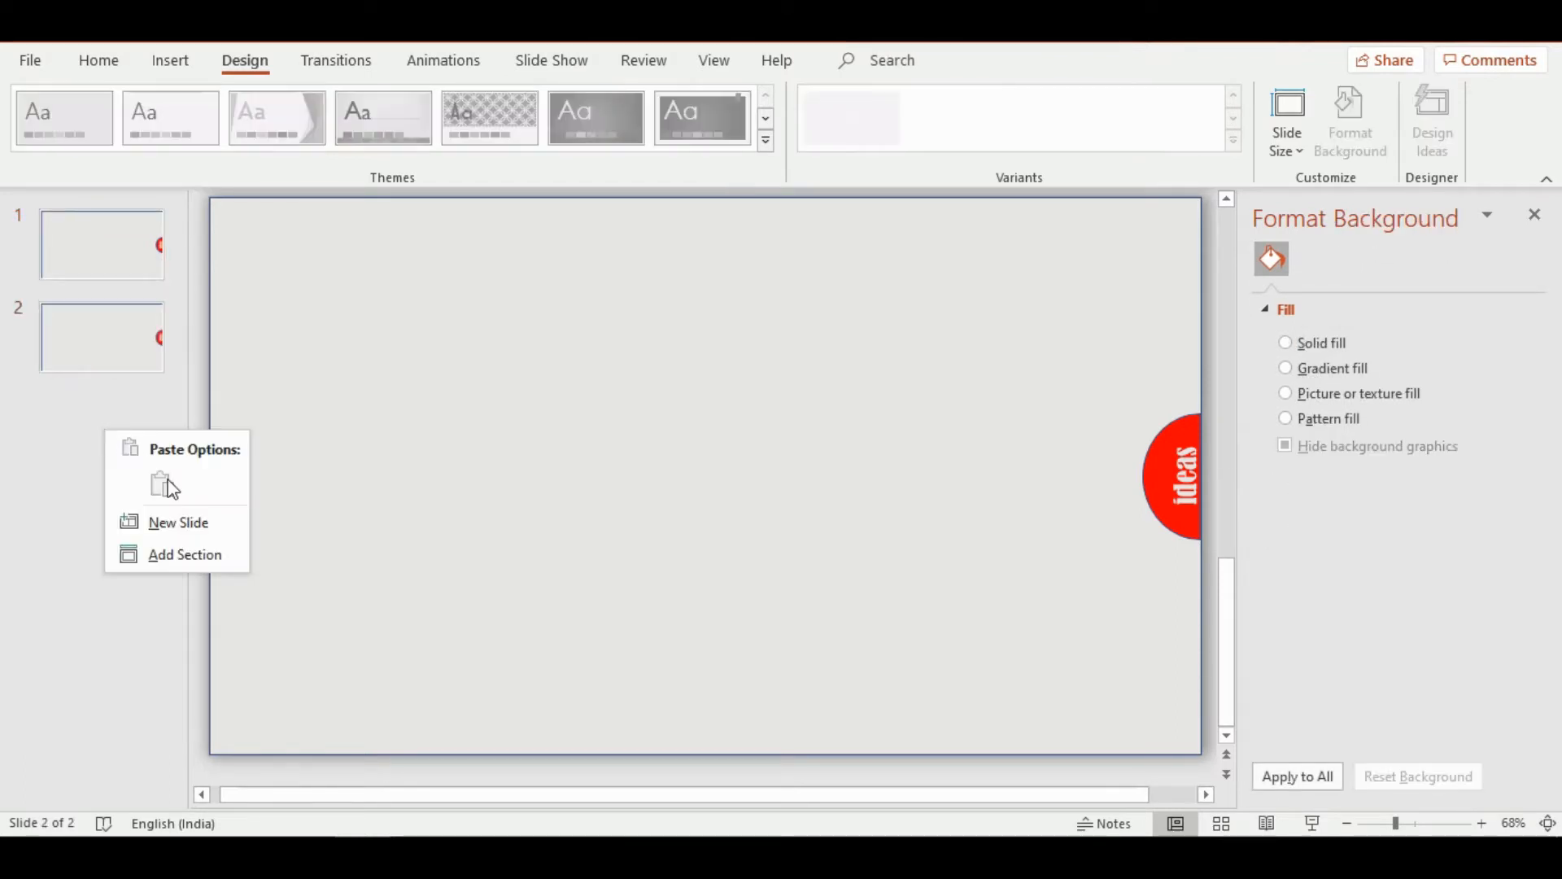
{"action": "left_click", "coordinate": [88, 328]}
{"action": "right_click", "coordinate": [84, 326]}
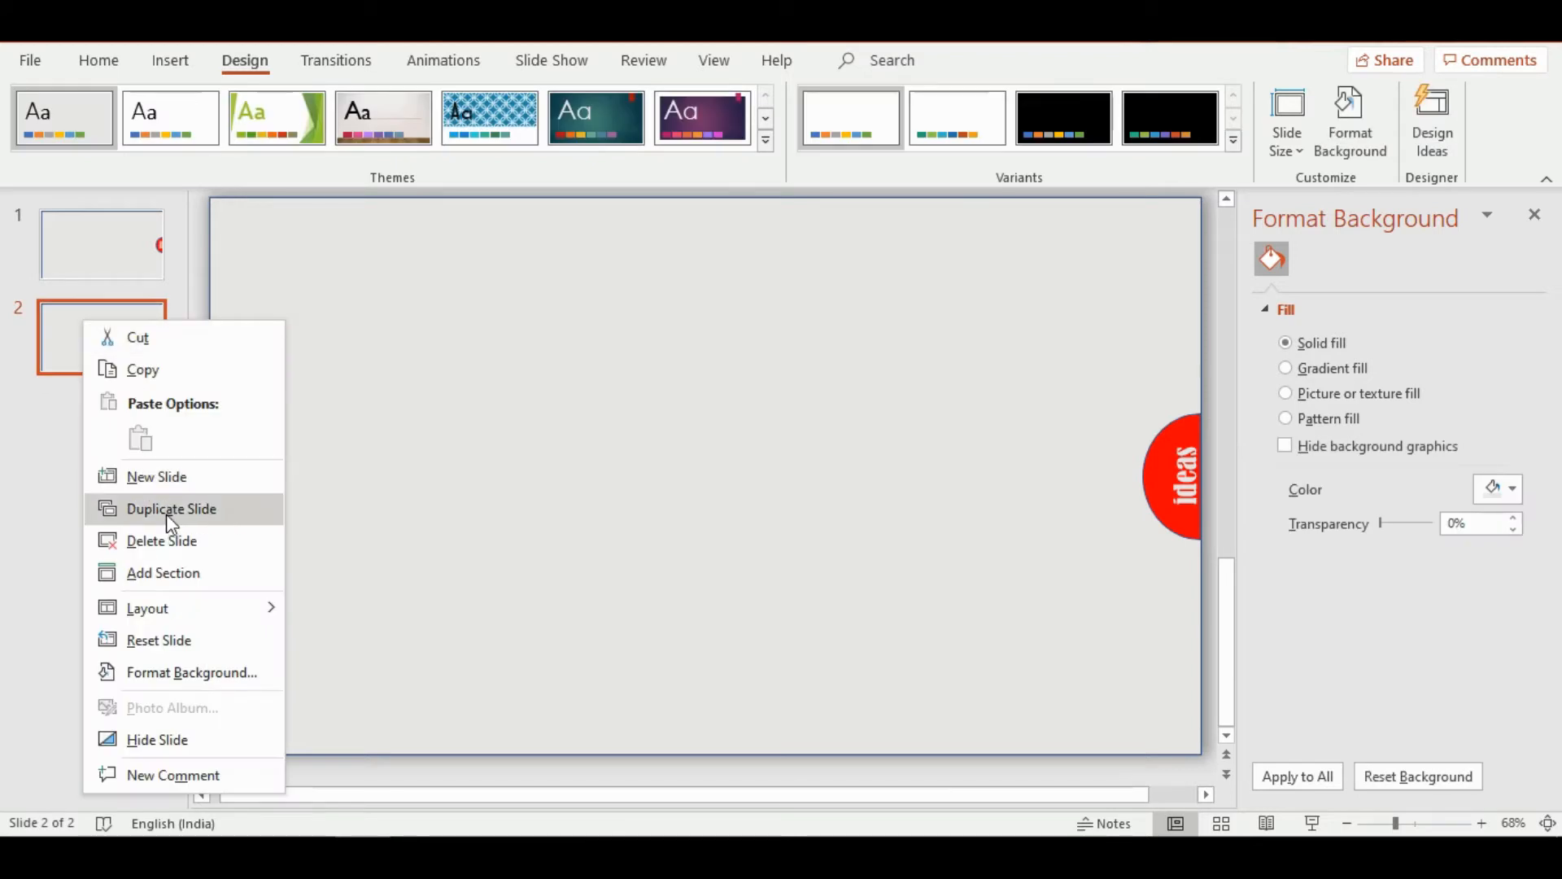
{"action": "left_click", "coordinate": [168, 510]}
{"action": "right_click", "coordinate": [96, 460]}
{"action": "left_click", "coordinate": [157, 545]}
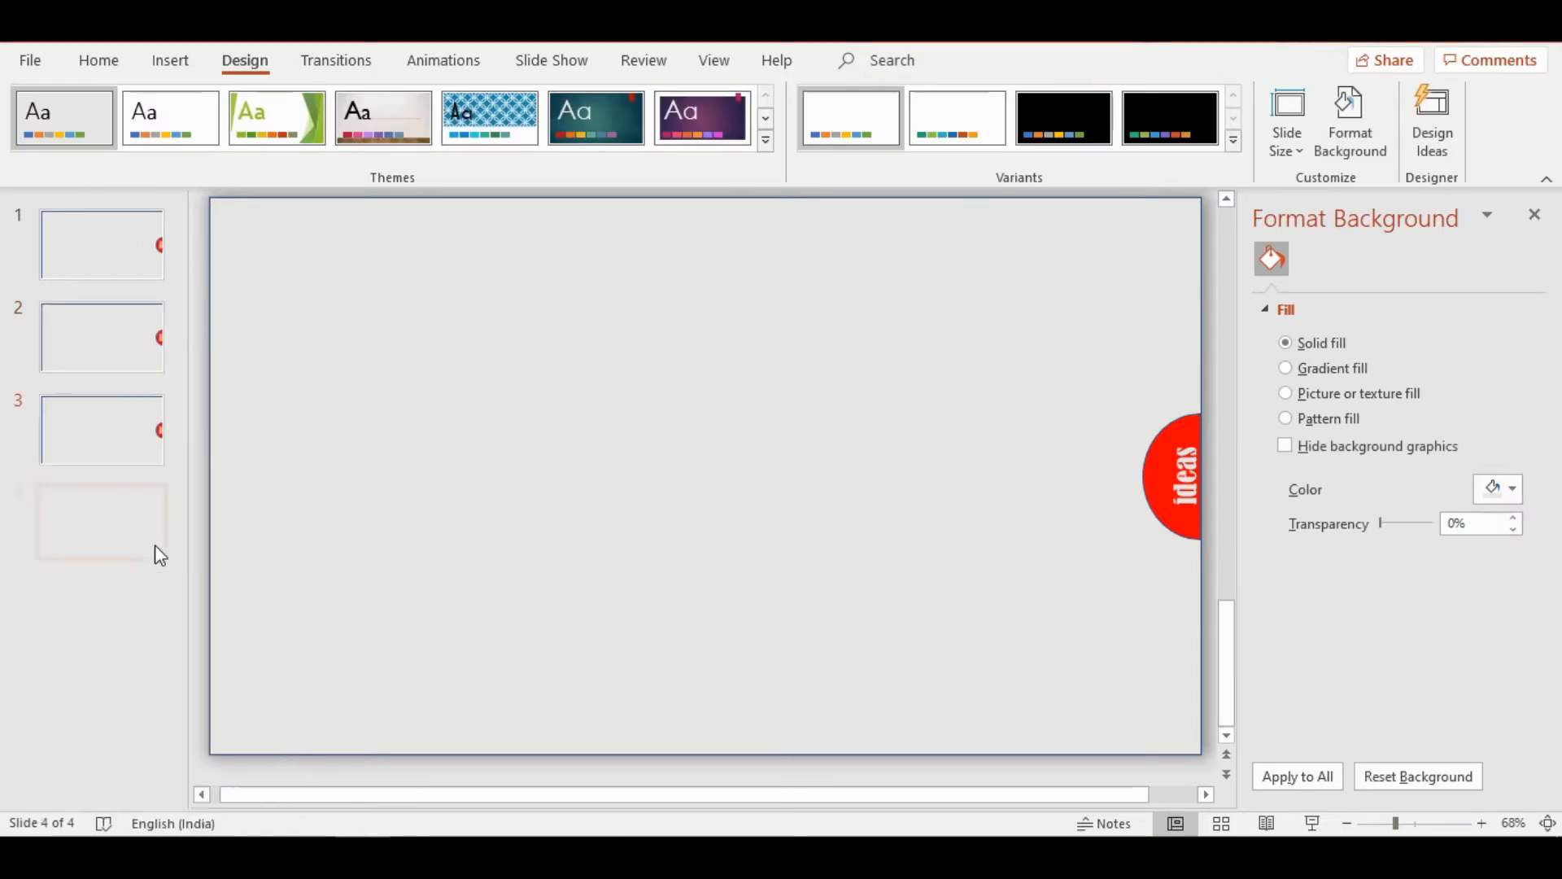
{"action": "right_click", "coordinate": [98, 513]}
{"action": "left_click", "coordinate": [183, 240]}
{"action": "right_click", "coordinate": [79, 616]}
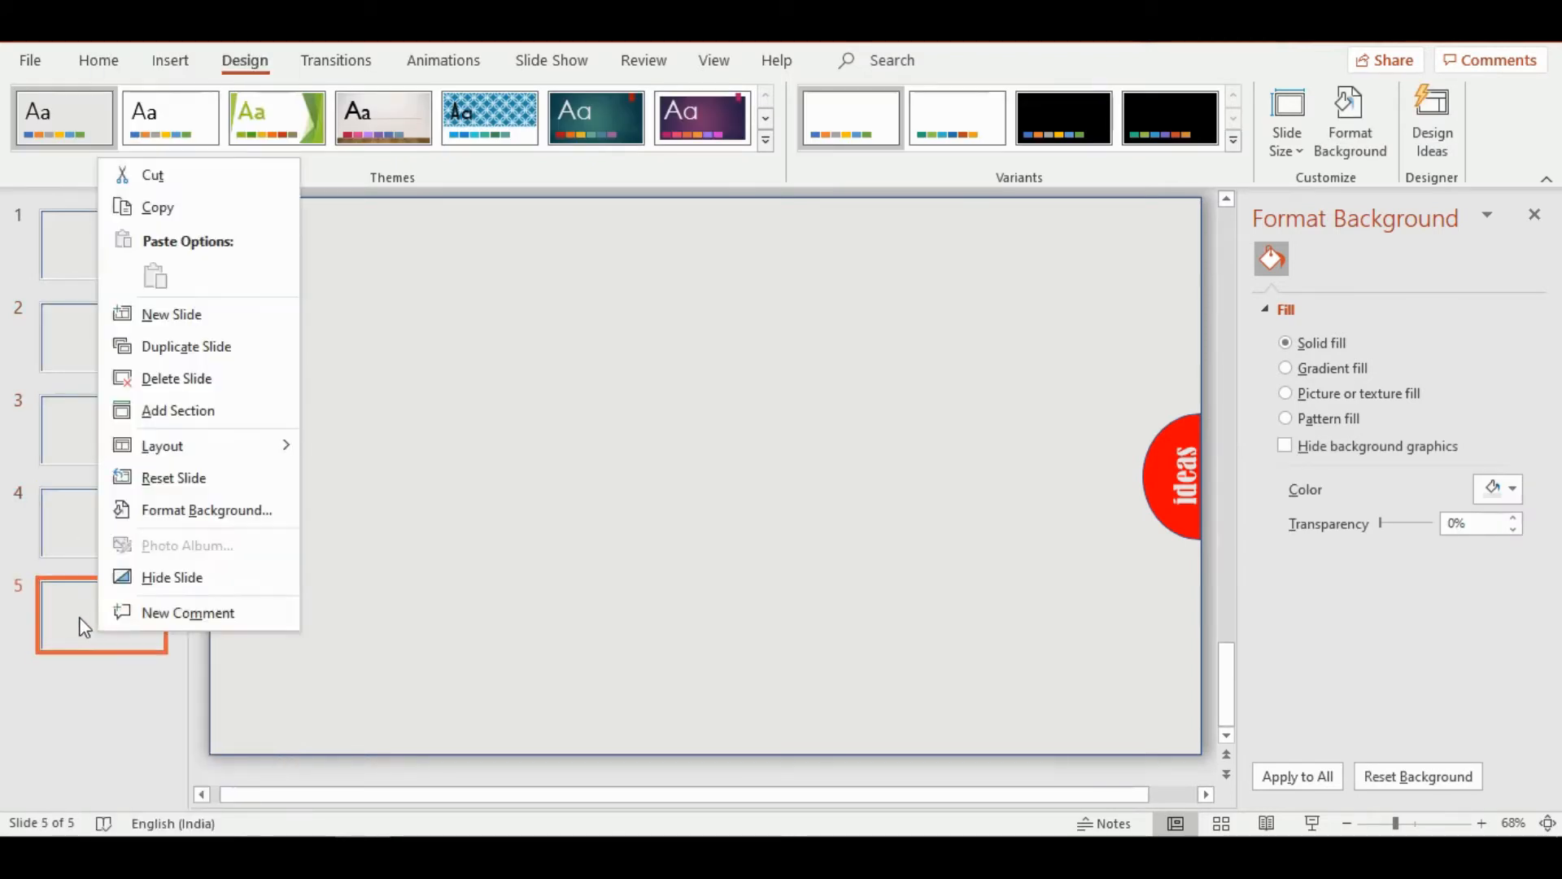
{"action": "left_click", "coordinate": [174, 350]}
{"action": "right_click", "coordinate": [130, 693]}
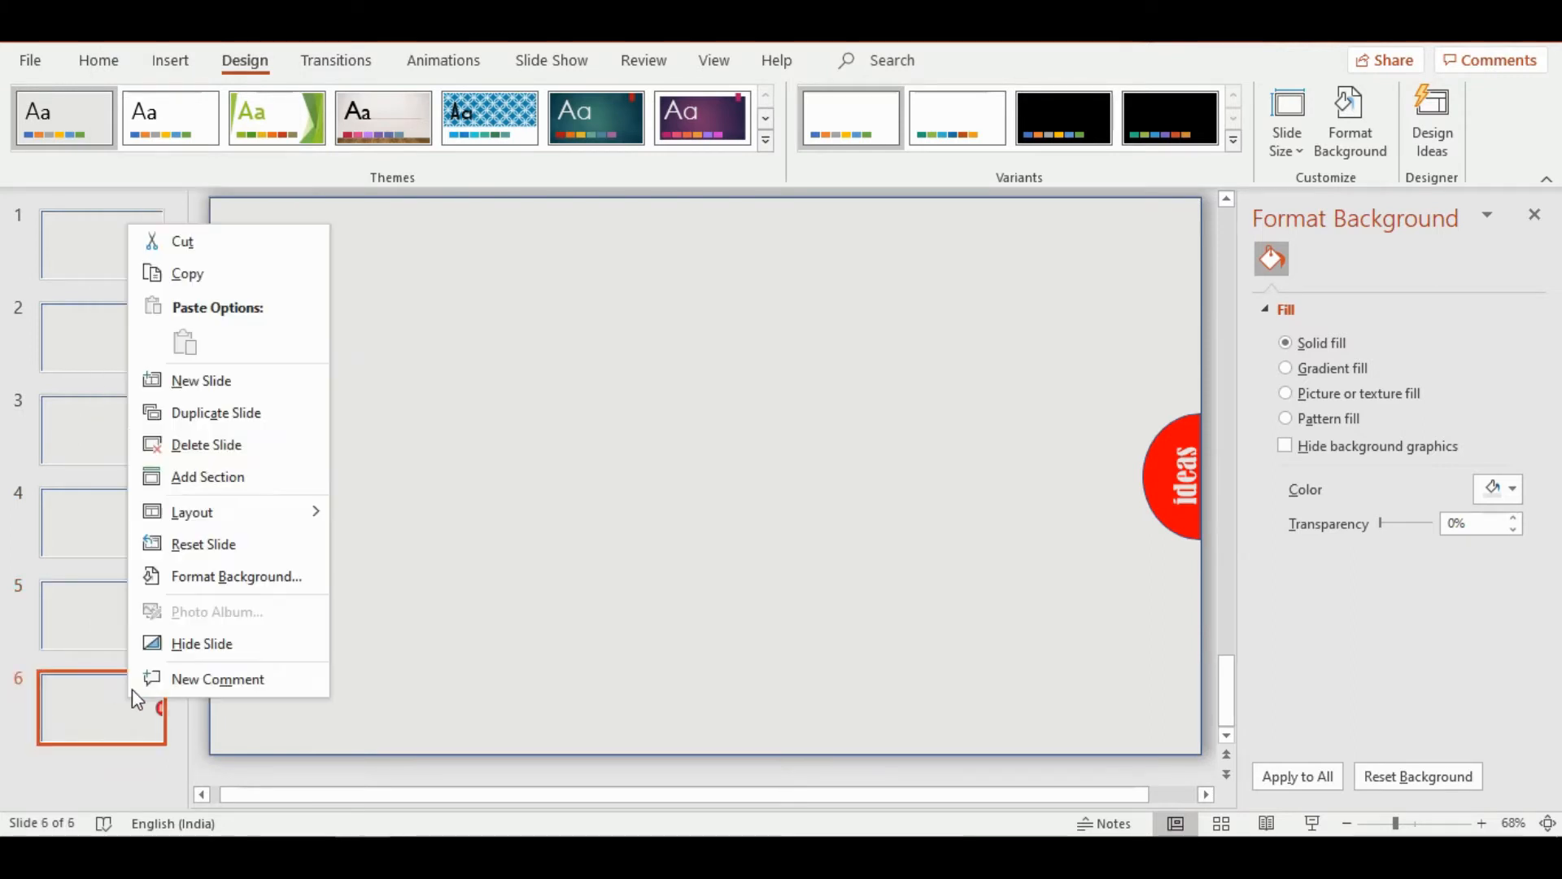
{"action": "left_click", "coordinate": [207, 420]}
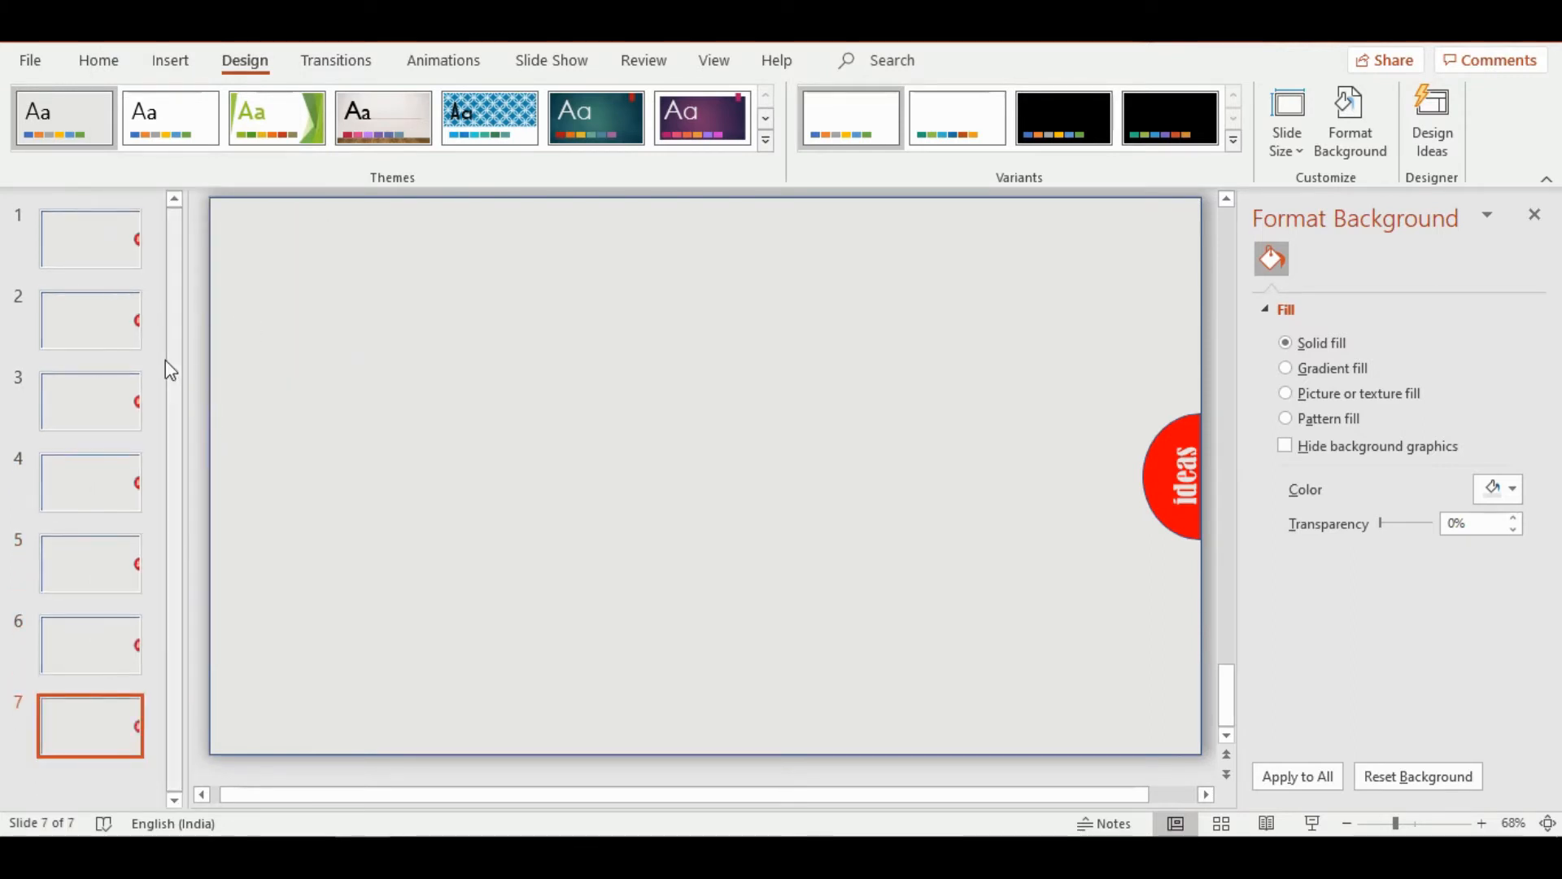
Replace the word "ideas" on slide 2's half-circle with "learn"
{"action": "left_click", "coordinate": [119, 329]}
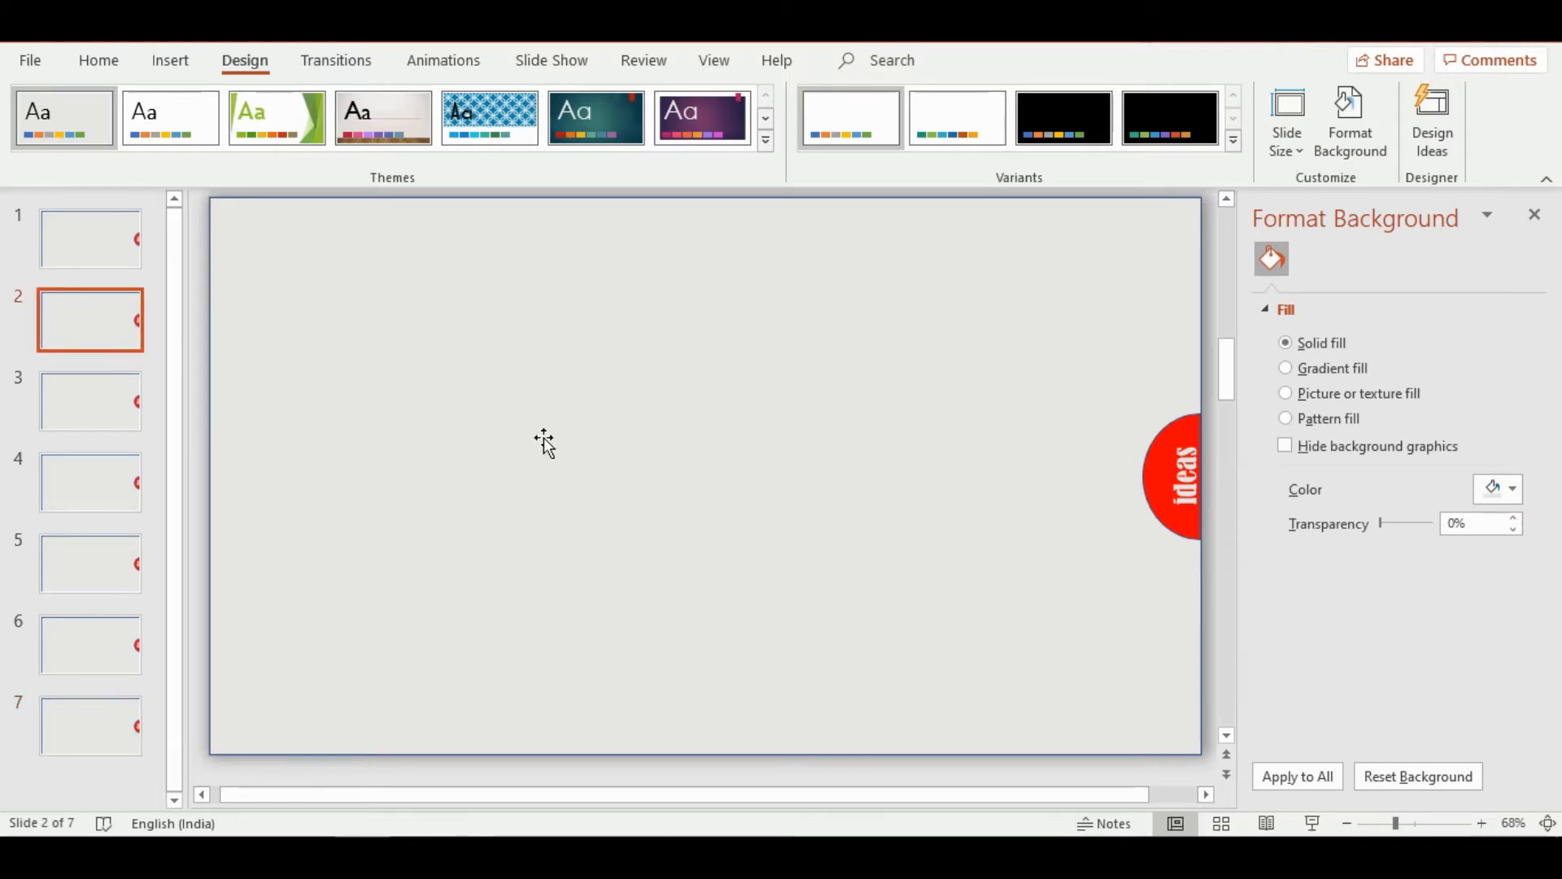
{"action": "left_click", "coordinate": [1169, 513]}
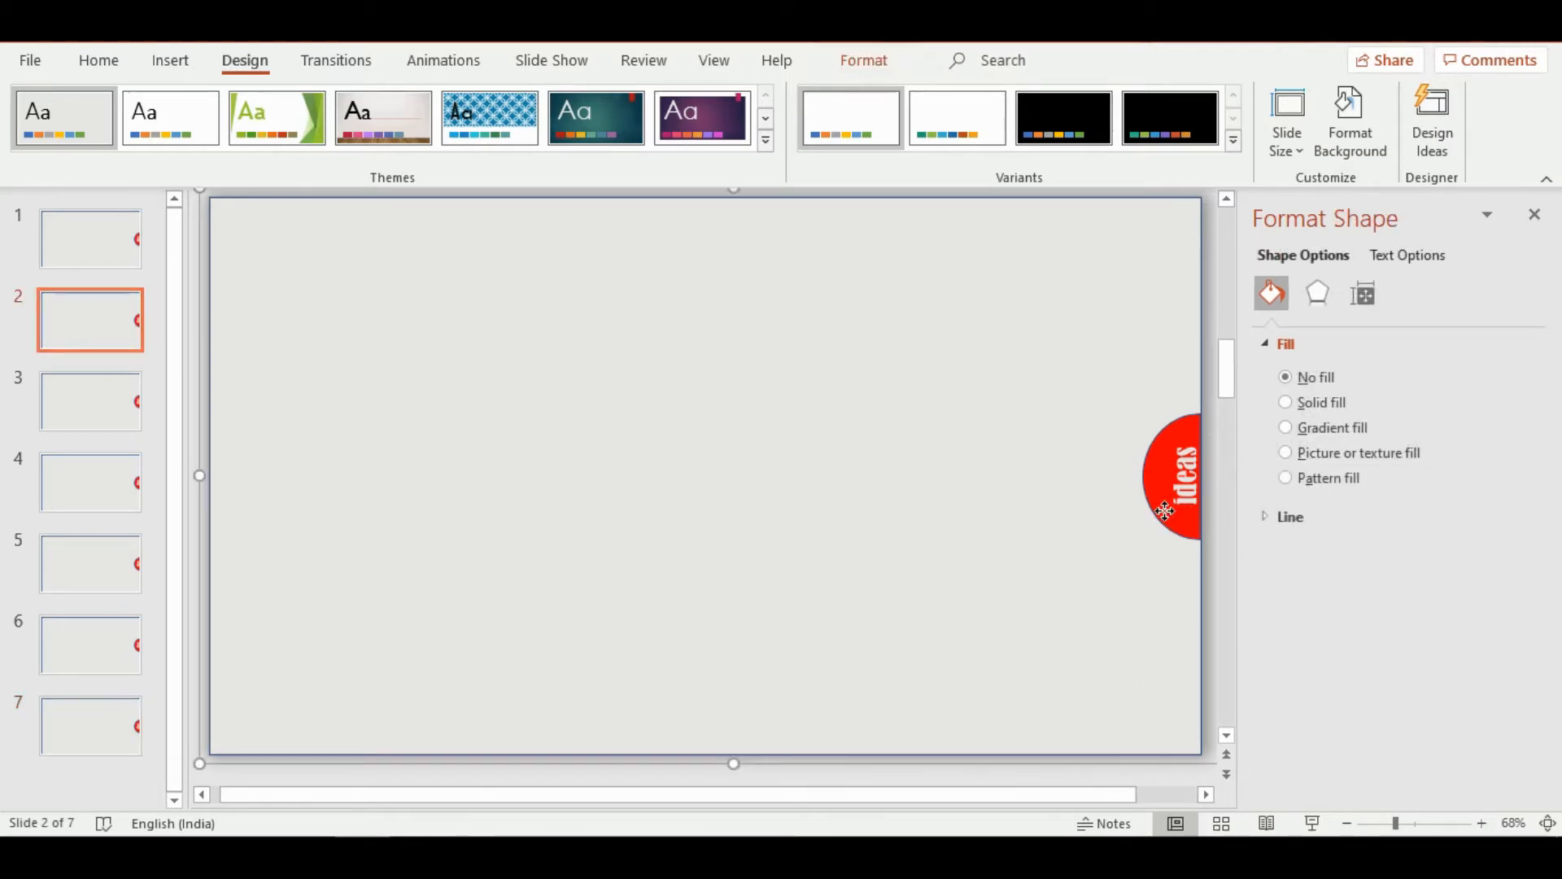
{"action": "double_click", "coordinate": [1187, 501]}
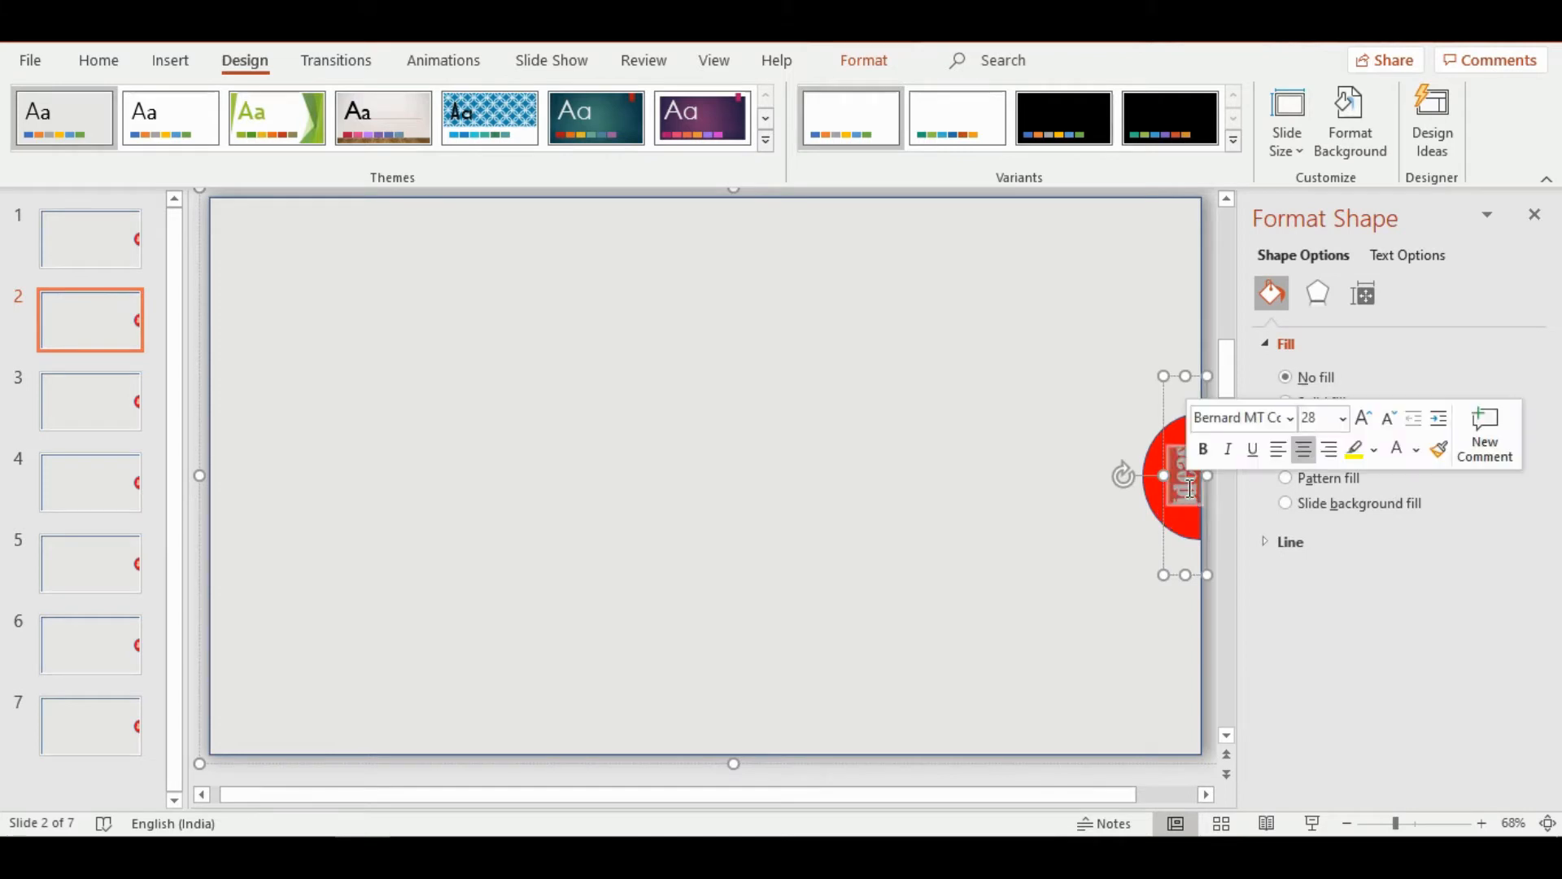
{"action": "key", "text": "Delete"}
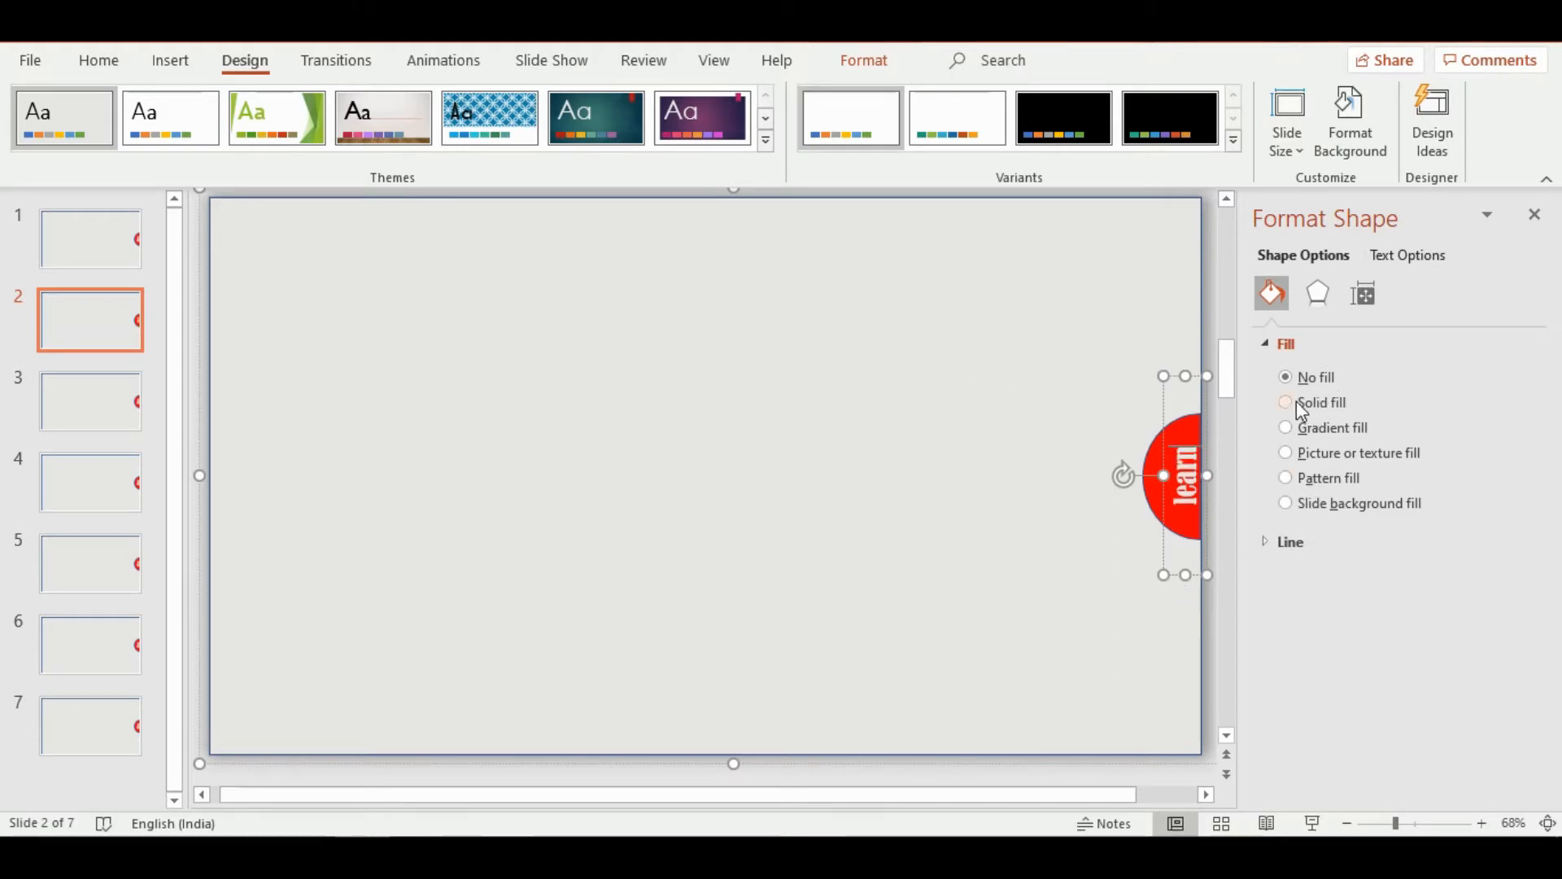
Change the font of the word "learn" on slide 2 to BankGothic Md BT
{"action": "left_click", "coordinate": [1404, 256]}
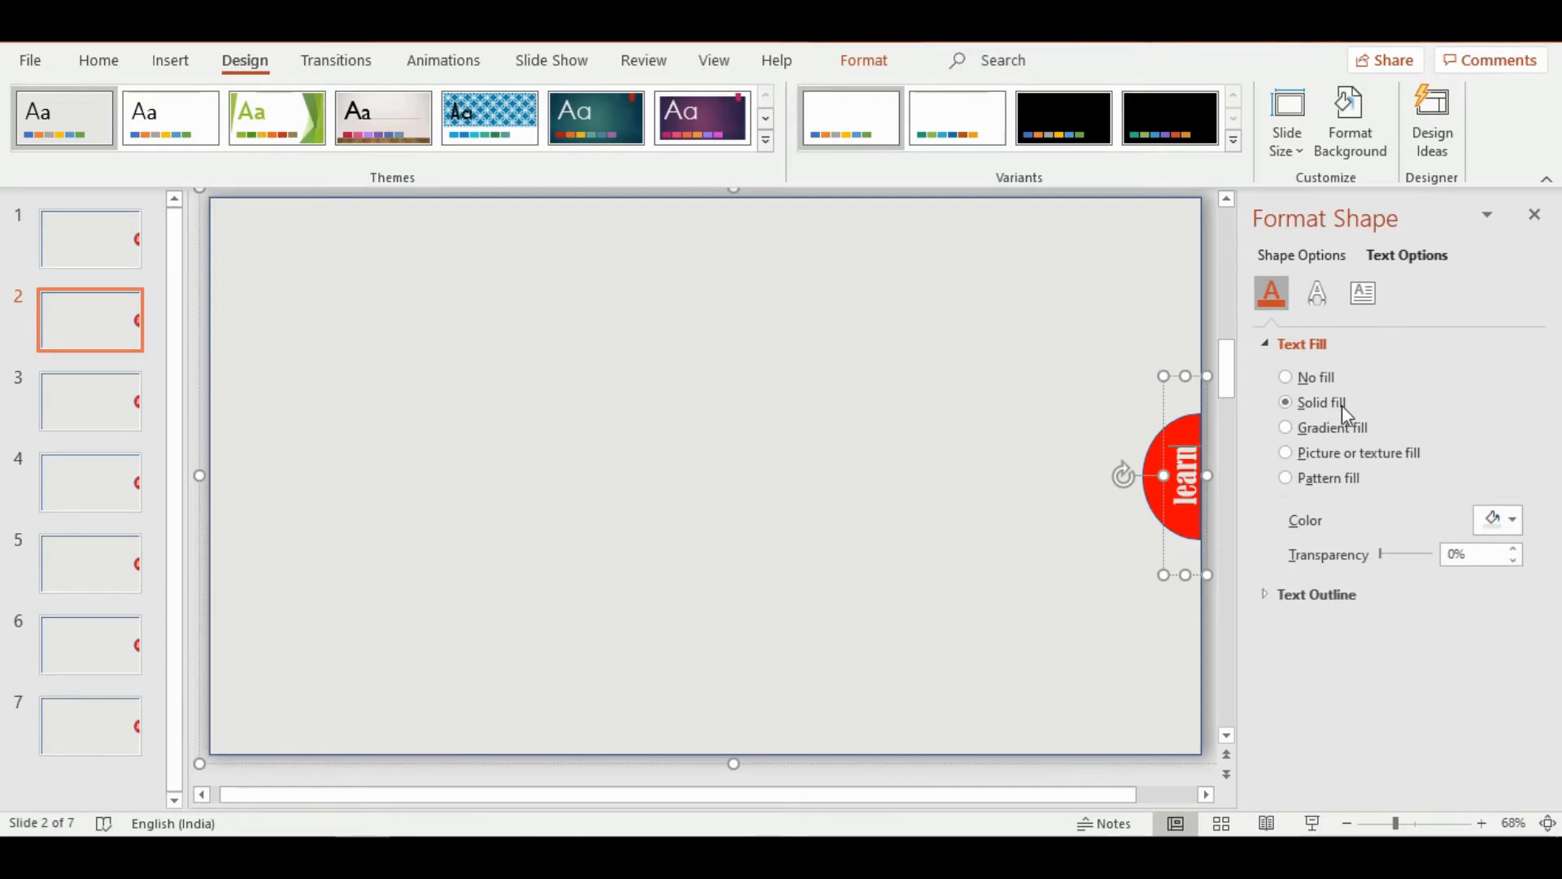
{"action": "double_click", "coordinate": [1188, 458]}
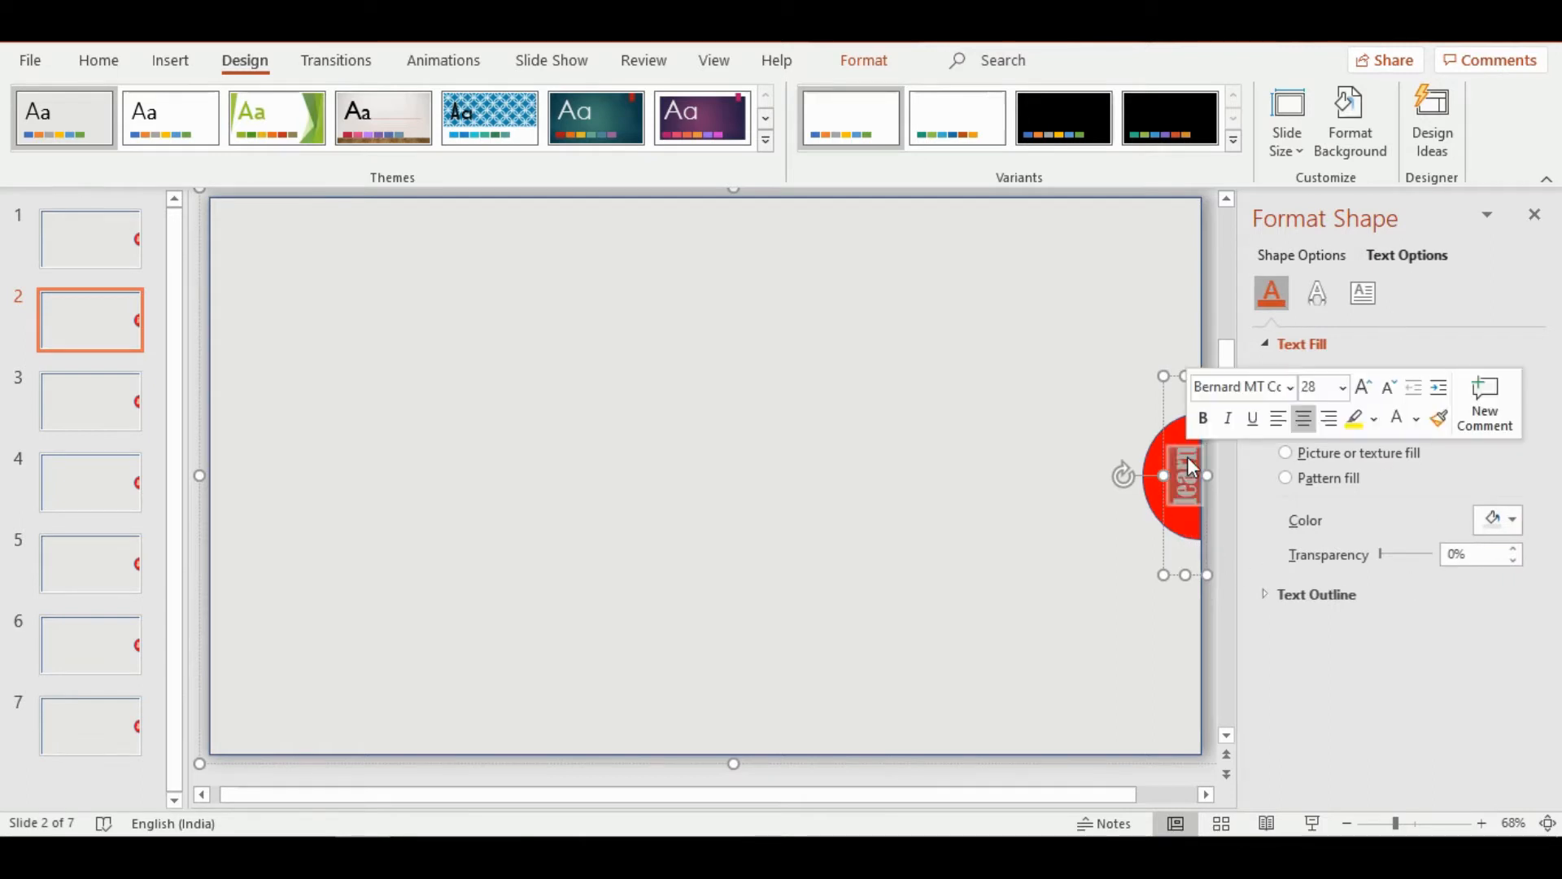
{"action": "left_click", "coordinate": [1290, 388]}
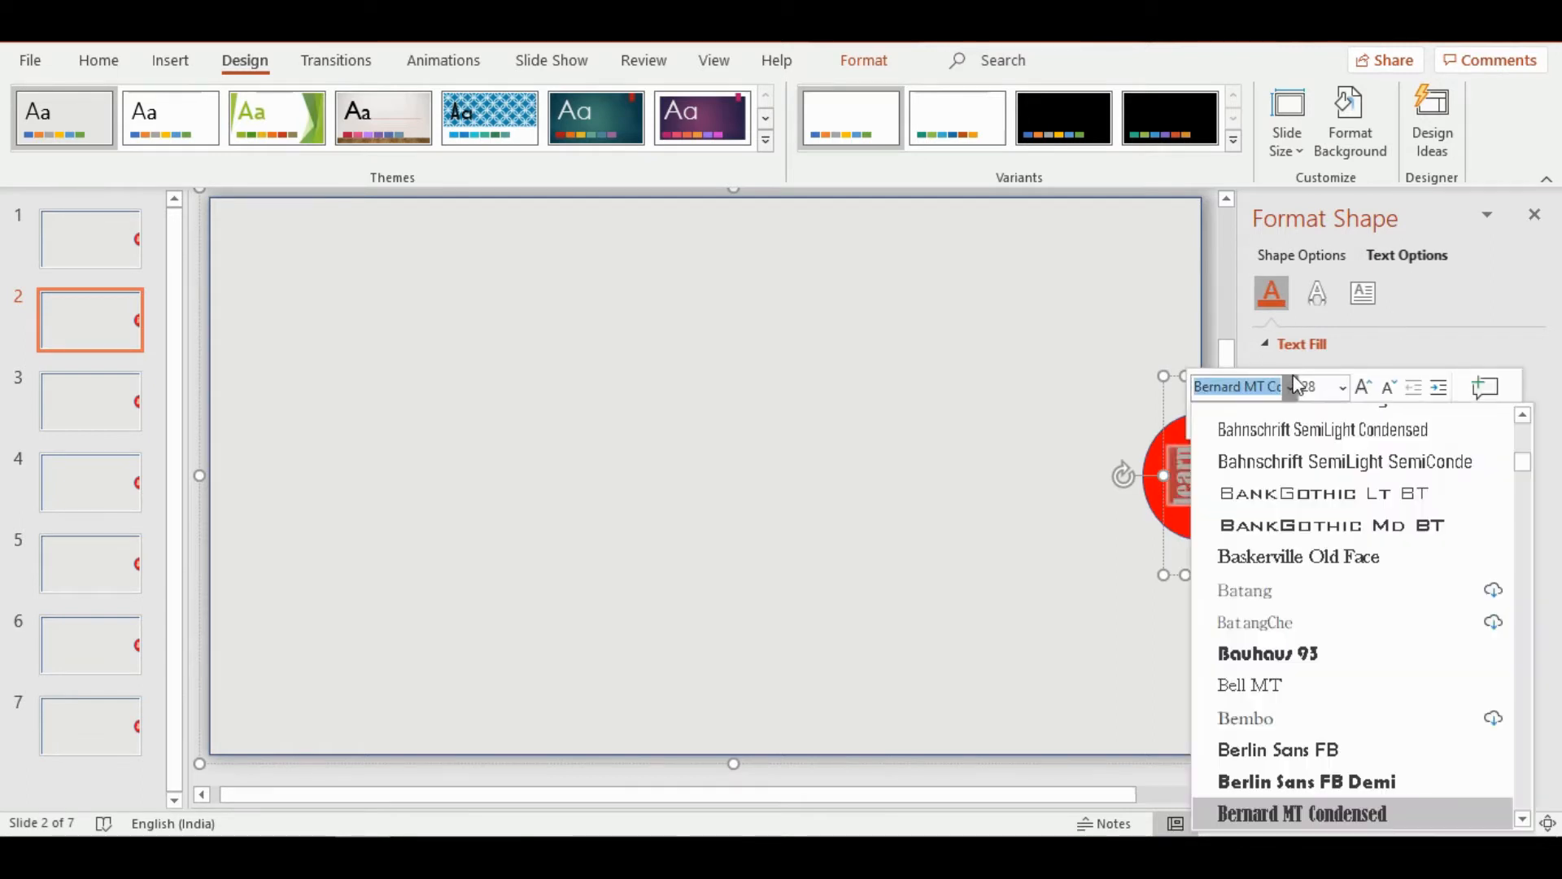
{"action": "left_click", "coordinate": [1374, 520]}
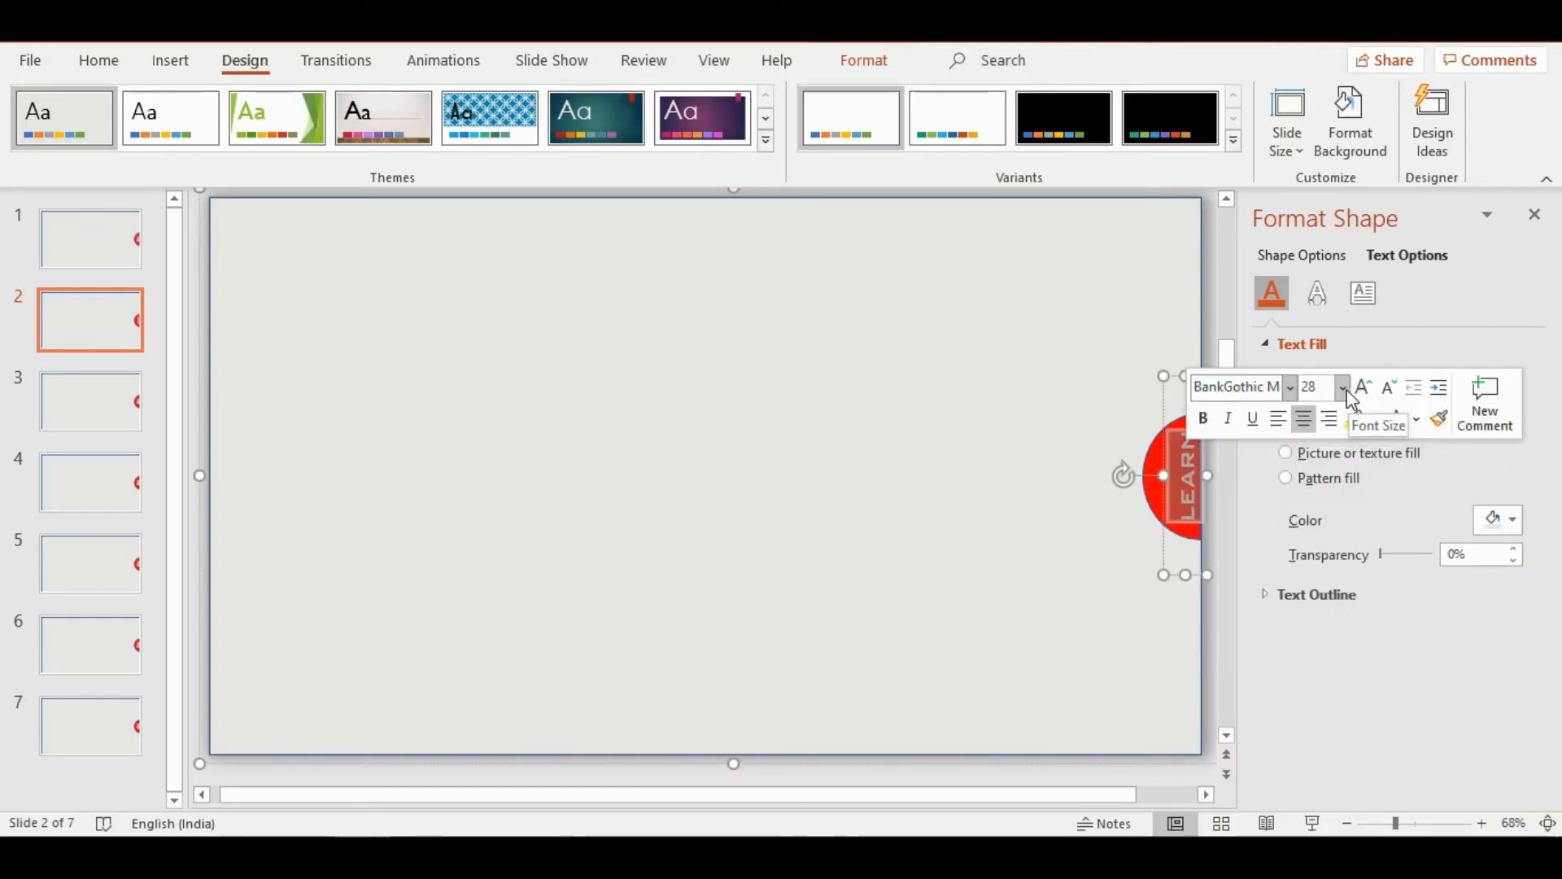
Try gold as the text fill of the word "learn", and settle on white
{"action": "left_click", "coordinate": [1506, 521]}
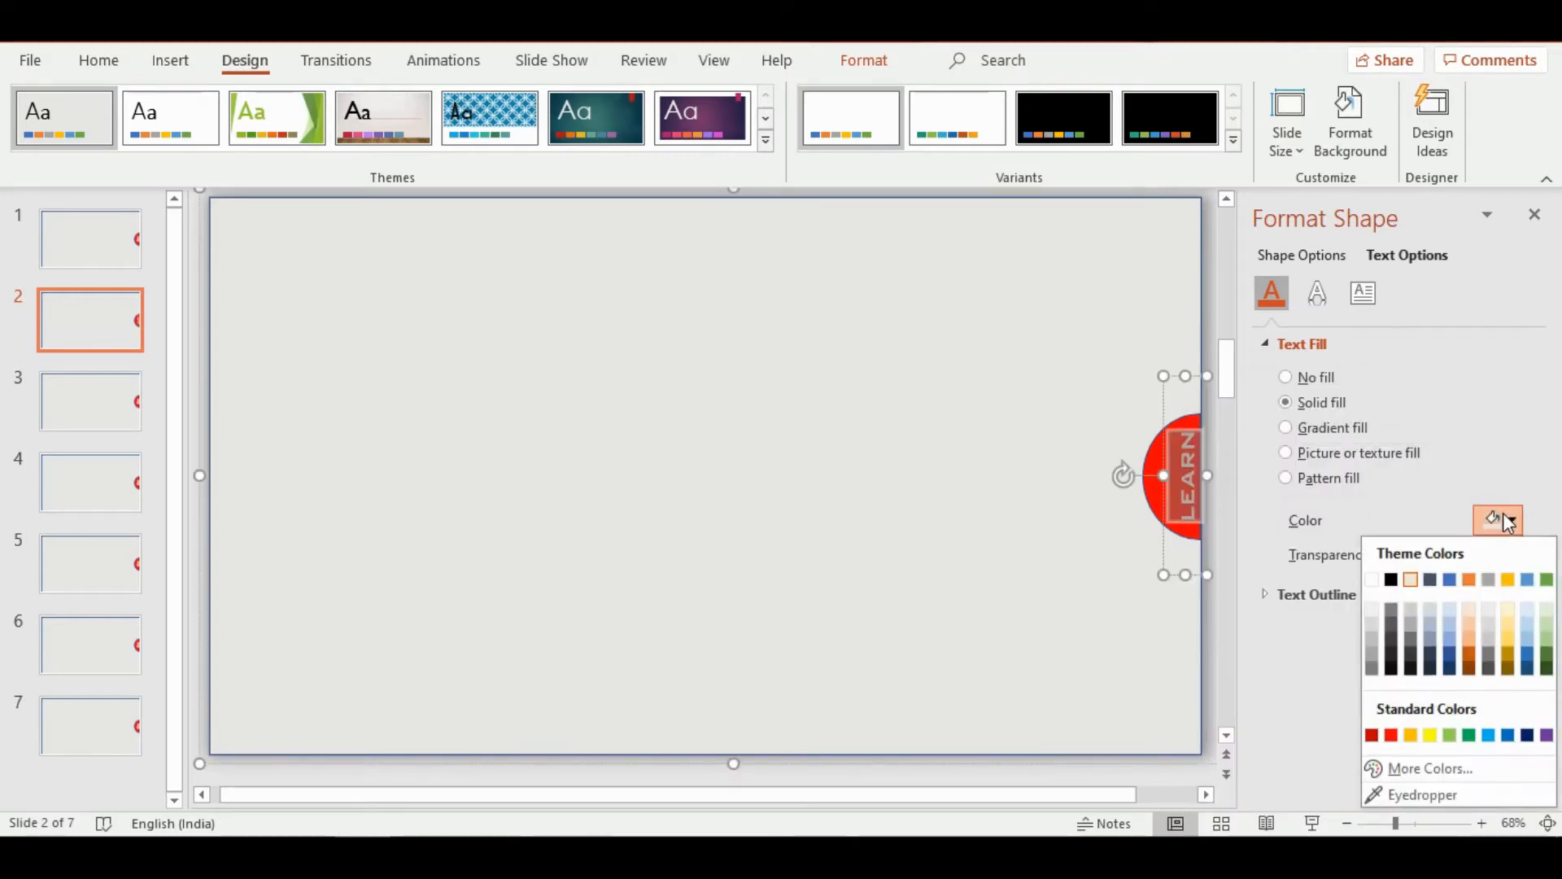
{"action": "left_click", "coordinate": [1517, 583]}
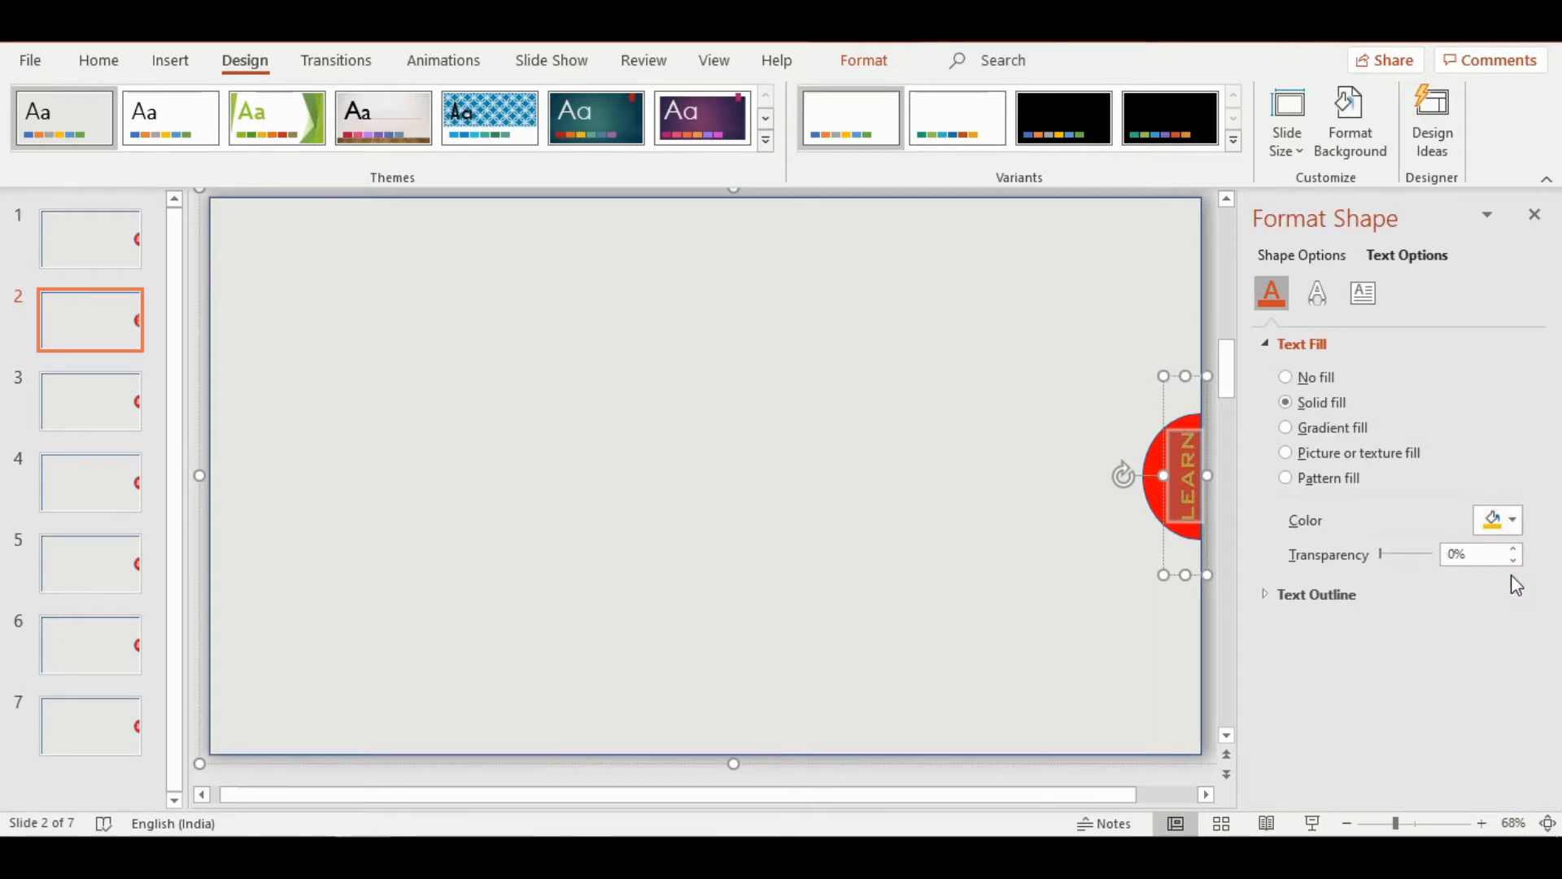
{"action": "left_click", "coordinate": [1512, 528]}
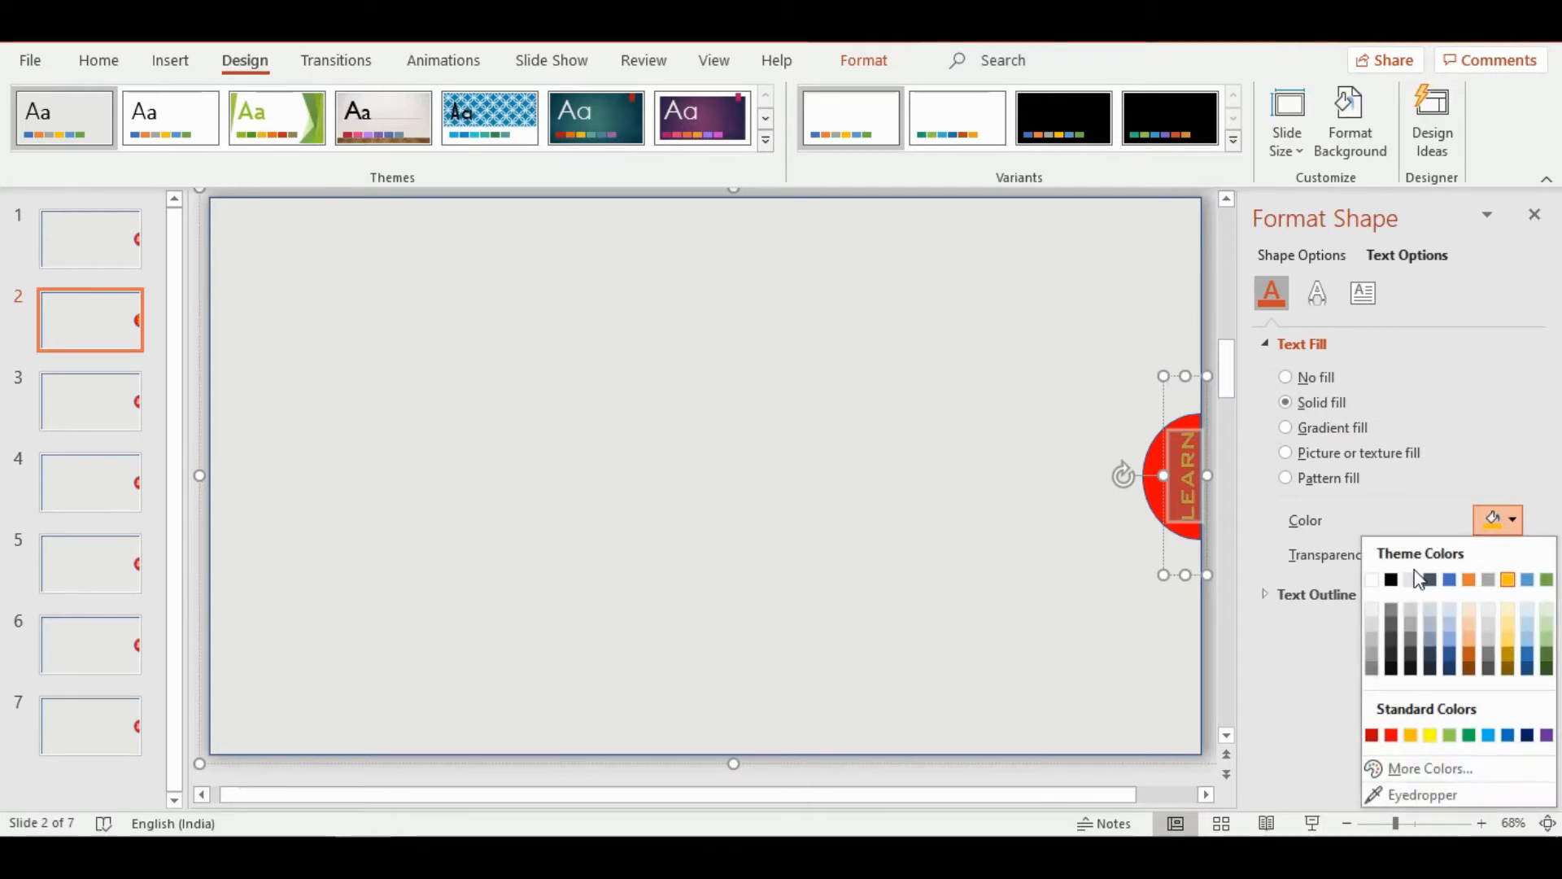
{"action": "left_click", "coordinate": [1373, 581]}
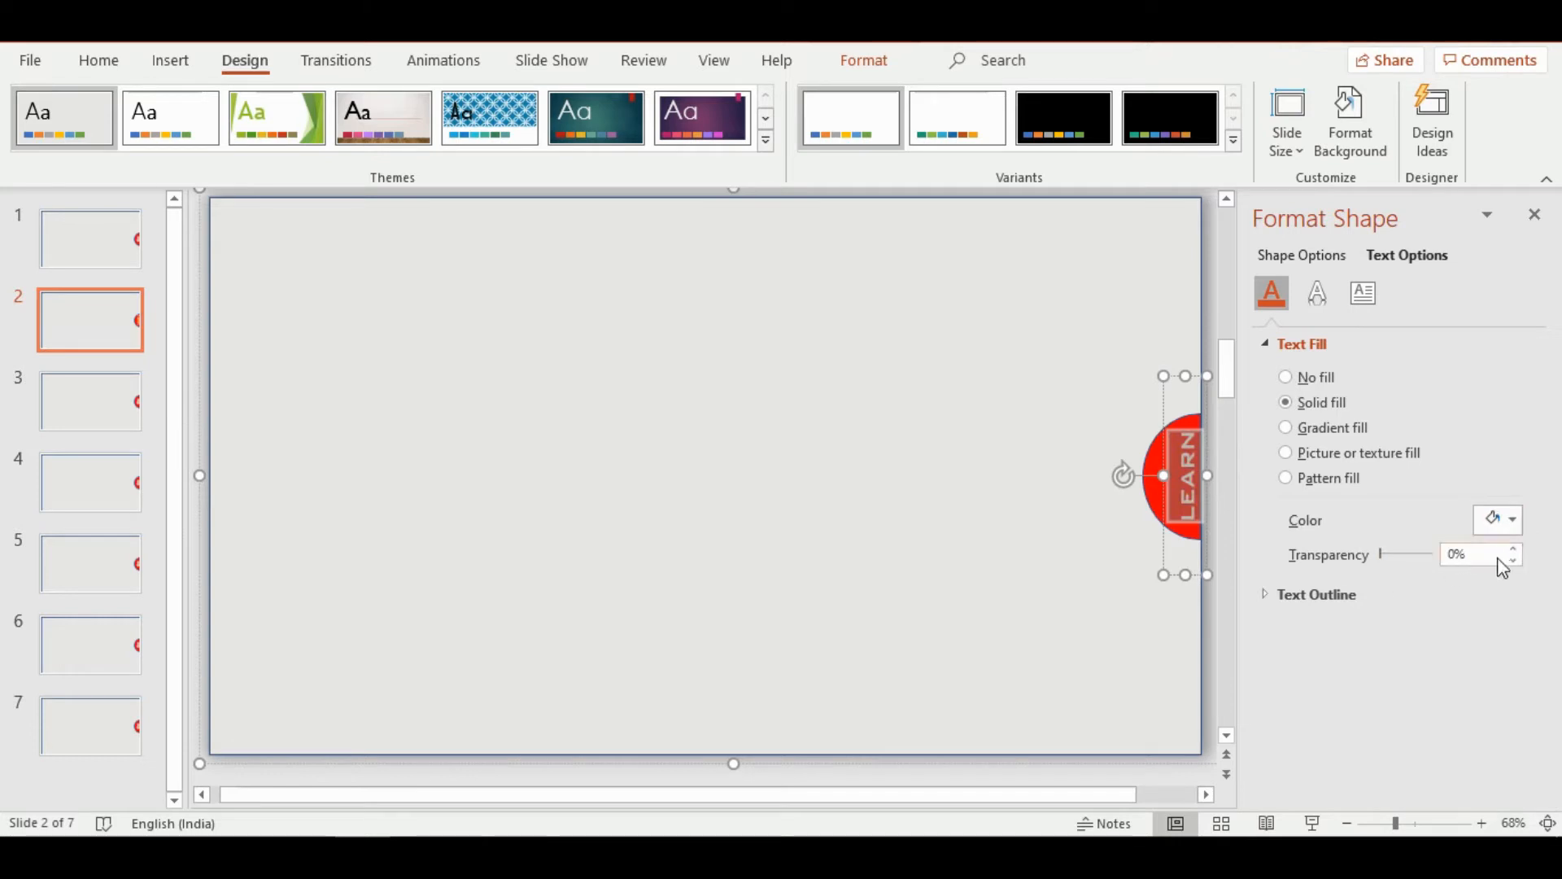
Fill the half-circle on slide 2 with the standard green
{"action": "left_click", "coordinate": [1156, 561]}
{"action": "left_click", "coordinate": [1164, 521]}
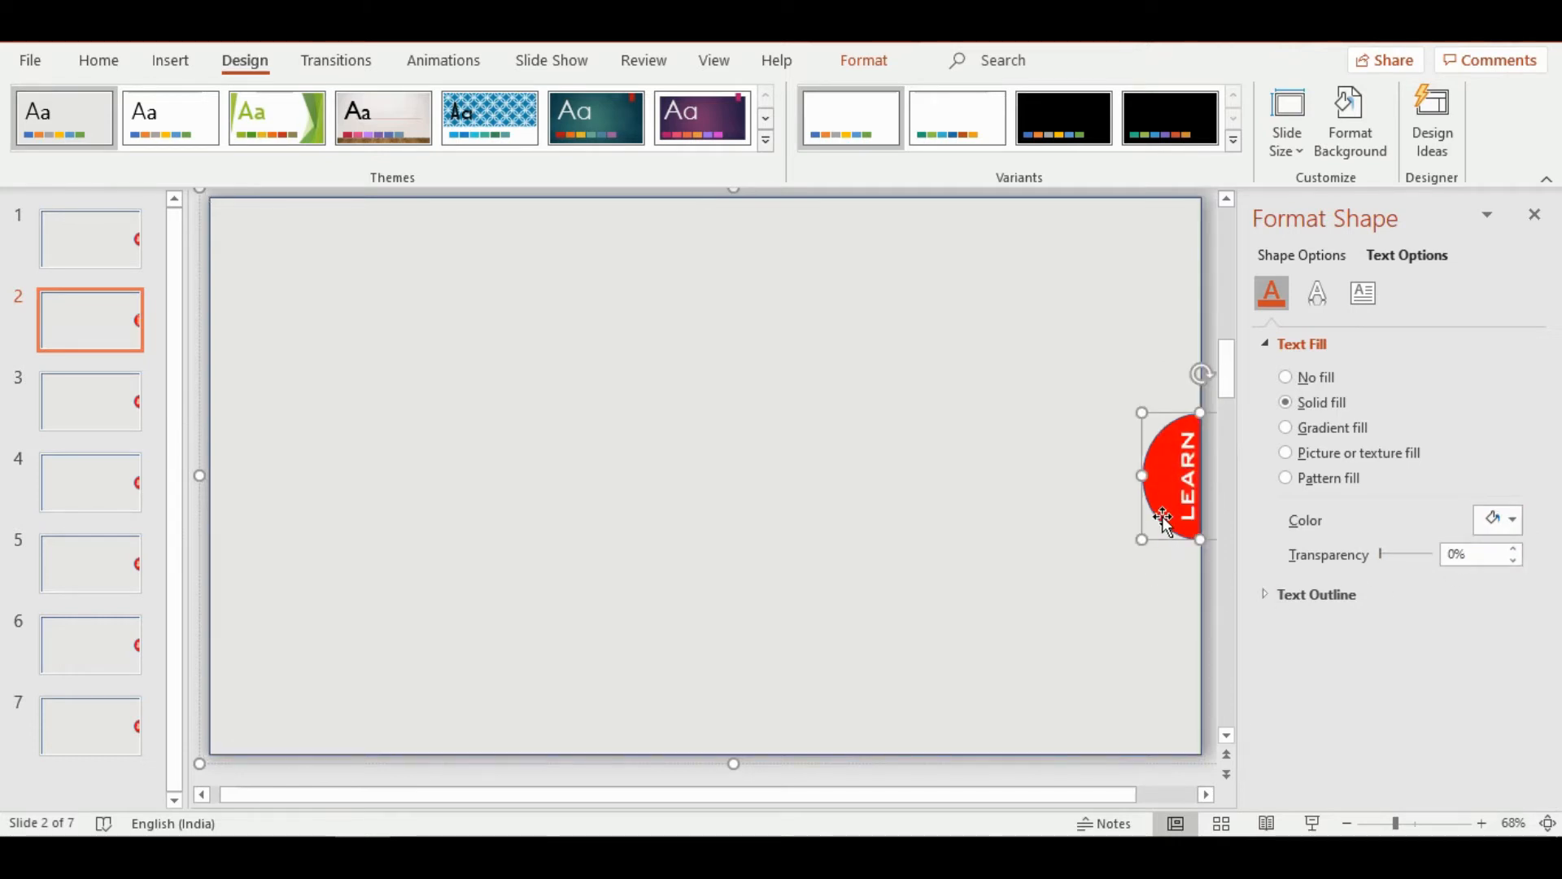
{"action": "left_click", "coordinate": [1312, 257]}
{"action": "left_click", "coordinate": [1514, 545]}
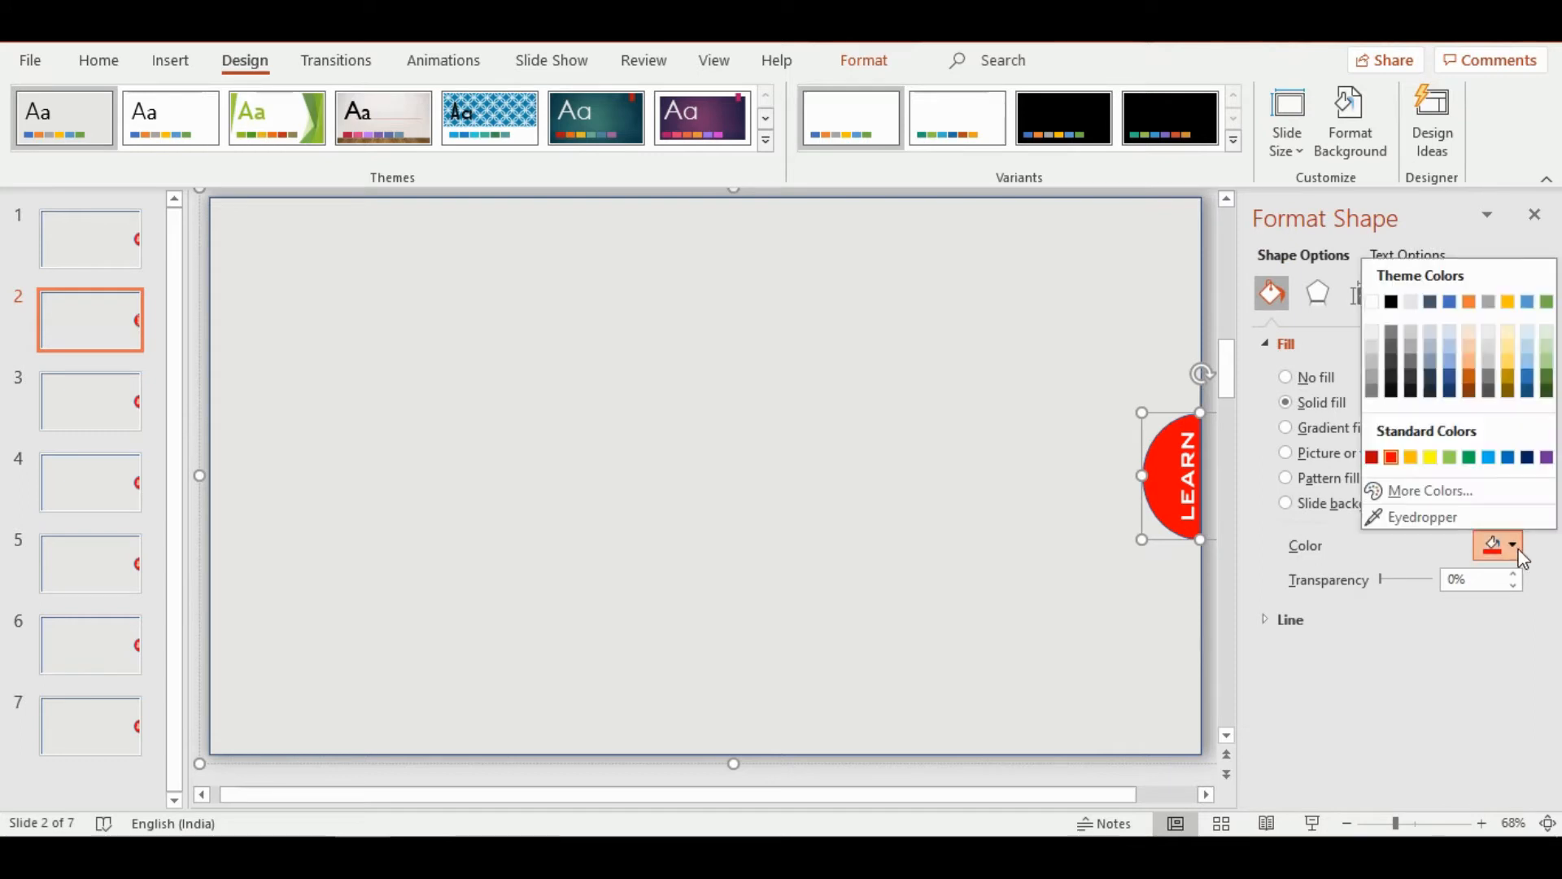
{"action": "left_click", "coordinate": [1469, 458]}
Fill the half-circle on slide 3 with the standard light blue
{"action": "scroll", "coordinate": [870, 581], "scroll_direction": "down", "scroll_amount": 1}
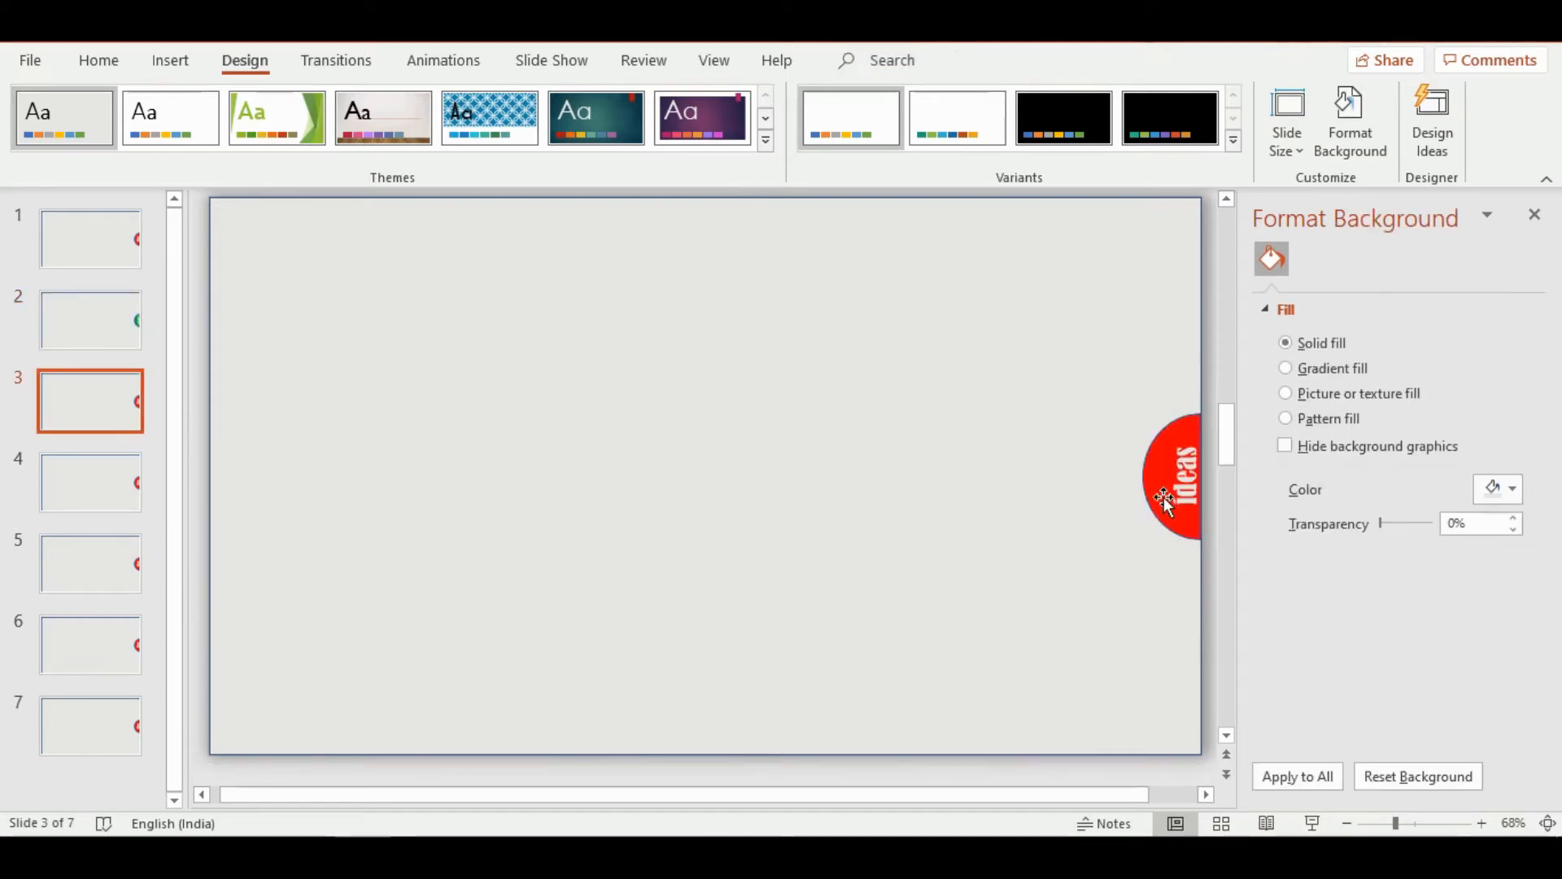
{"action": "left_click", "coordinate": [1164, 500]}
{"action": "left_click", "coordinate": [1513, 545]}
{"action": "left_click", "coordinate": [1489, 458]}
Replace the word "ideas" on slide 3's half-circle with "everything"
{"action": "double_click", "coordinate": [1187, 481]}
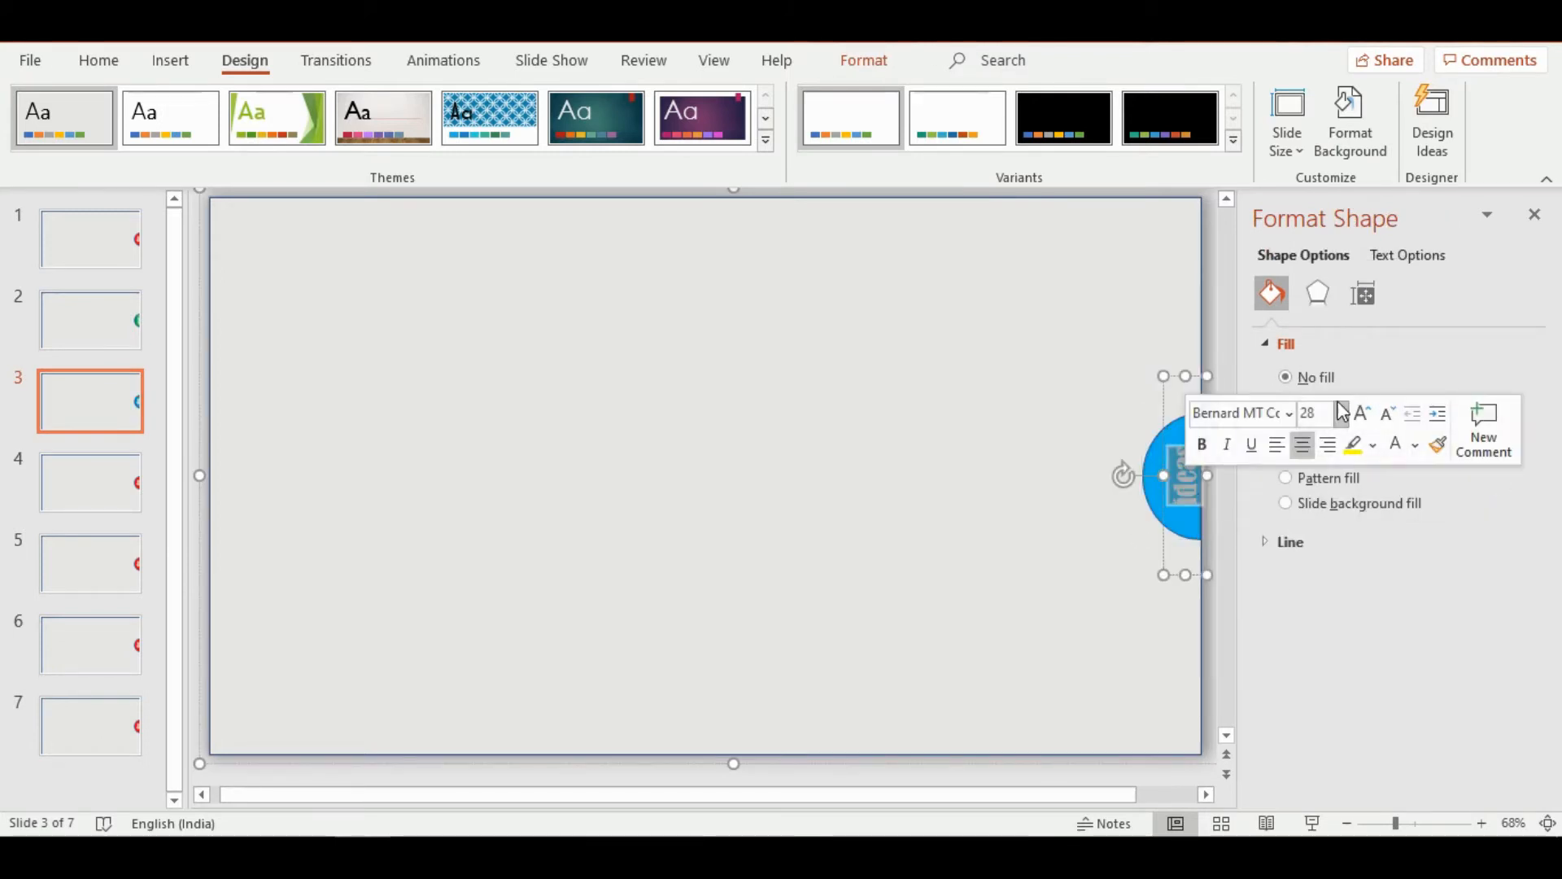
{"action": "key", "text": "BackSpace"}
{"action": "type", "text": "everything"}
Set the word "everything" on slide 3 in BankGothic Lt BT and trim letters from its end to fit the half-circle
{"action": "double_click", "coordinate": [1186, 487]}
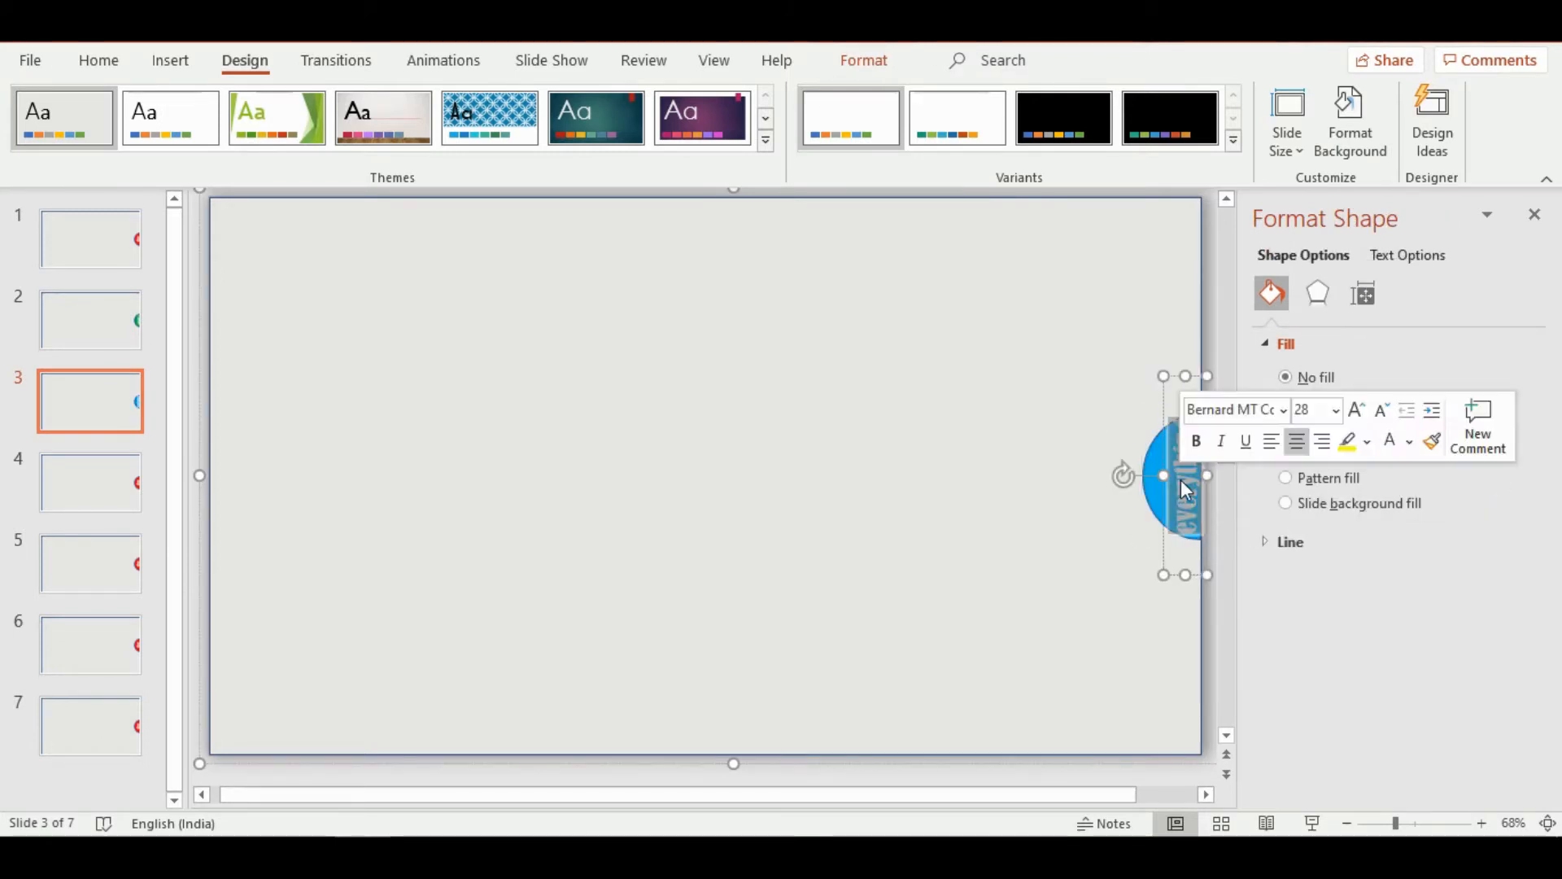
{"action": "left_click", "coordinate": [1283, 412]}
{"action": "left_click", "coordinate": [1311, 491]}
{"action": "left_click", "coordinate": [1285, 411]}
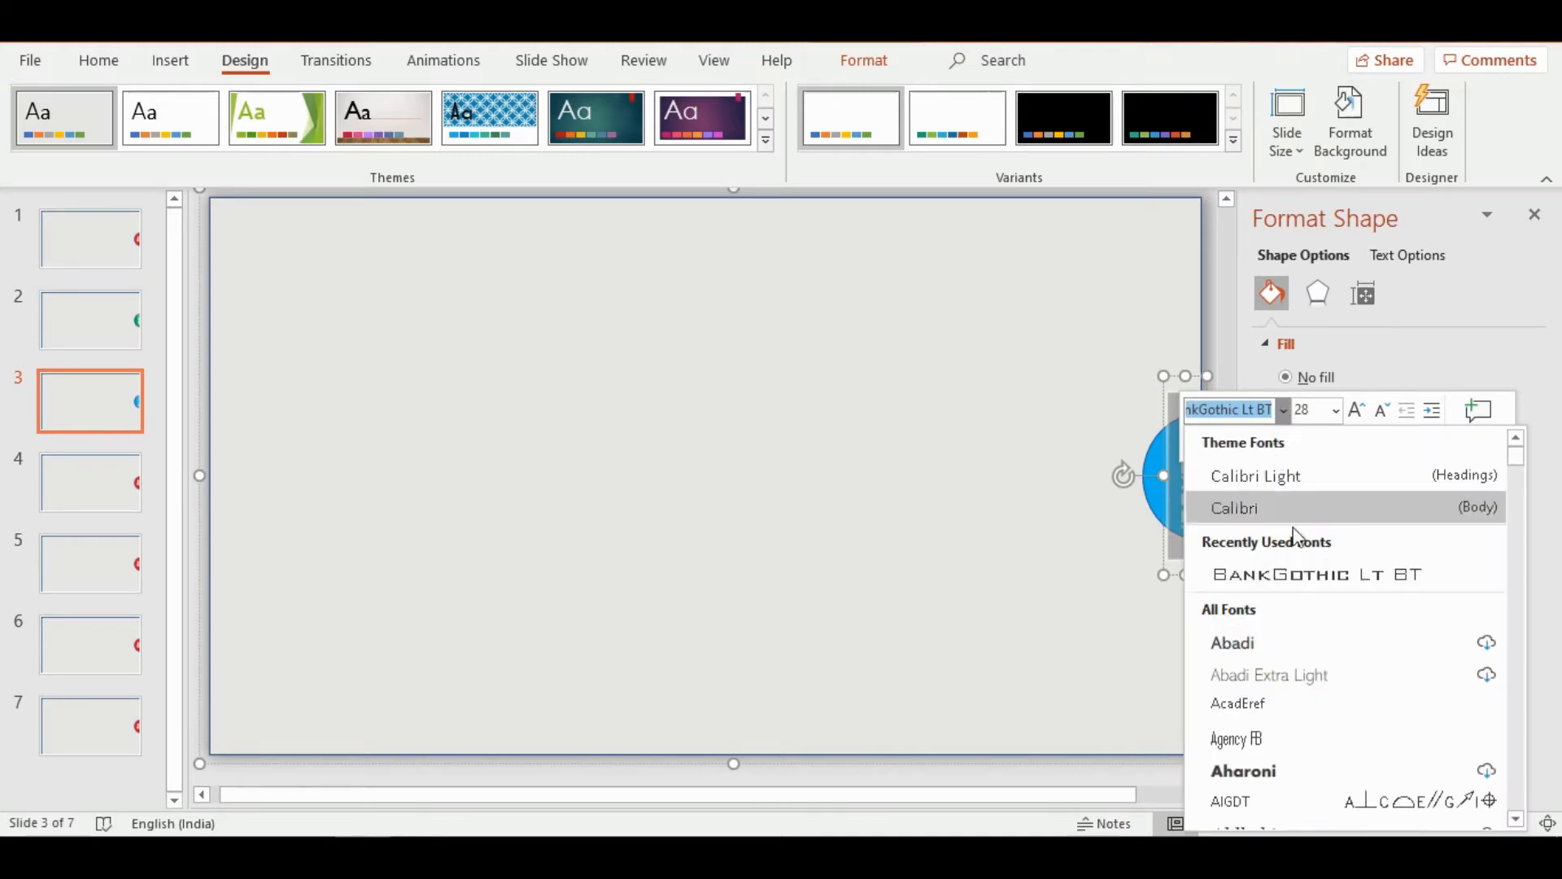
{"action": "scroll", "coordinate": [1286, 610], "scroll_direction": "down", "scroll_amount": 7}
{"action": "left_click", "coordinate": [800, 432]}
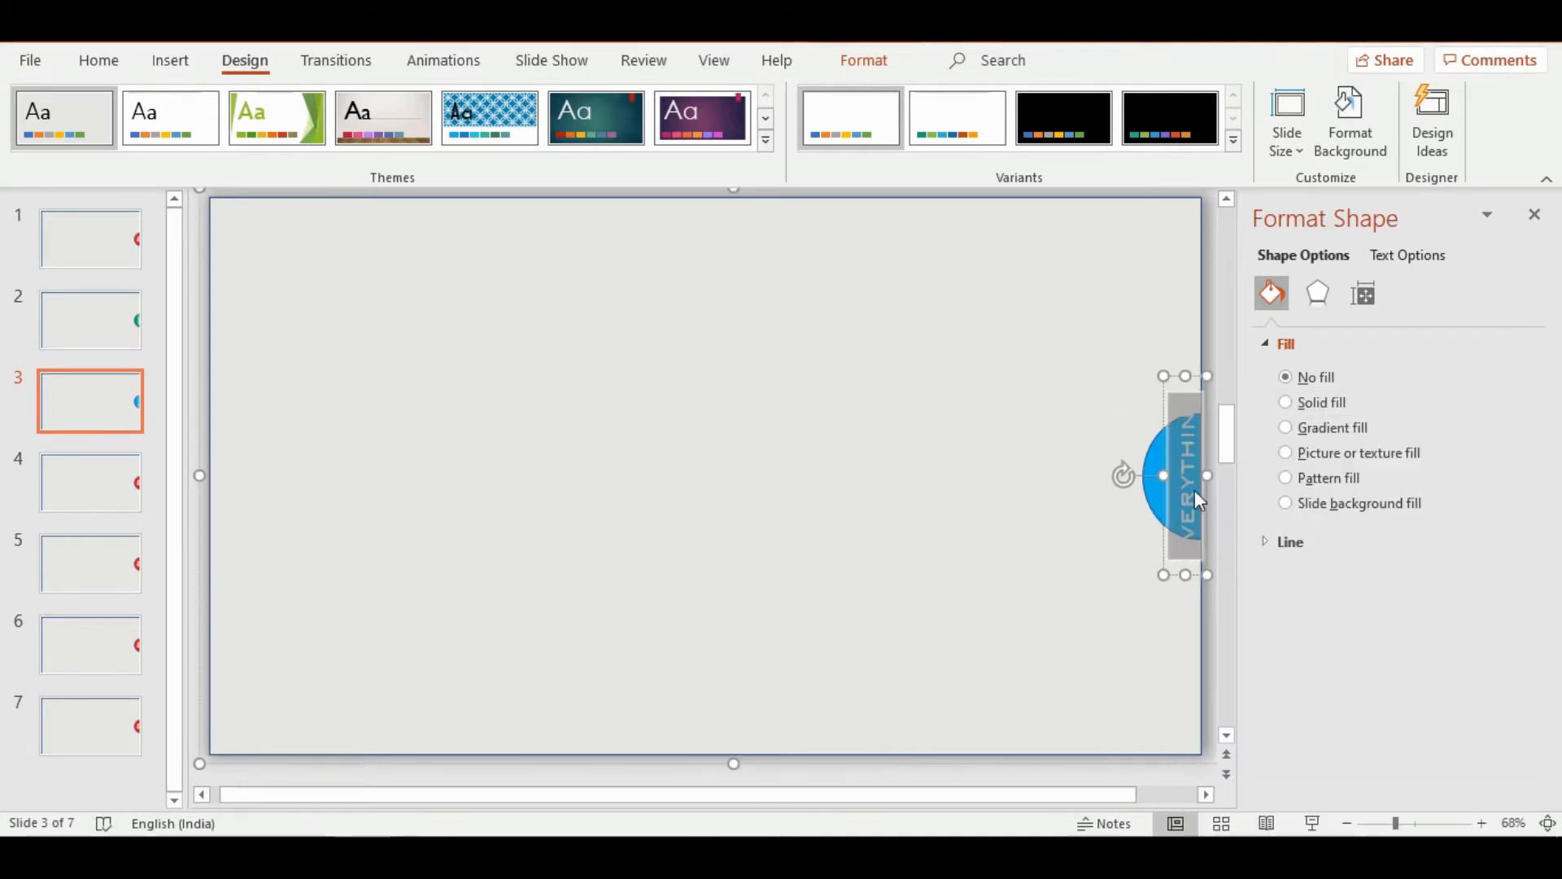
{"action": "left_click", "coordinate": [1194, 481]}
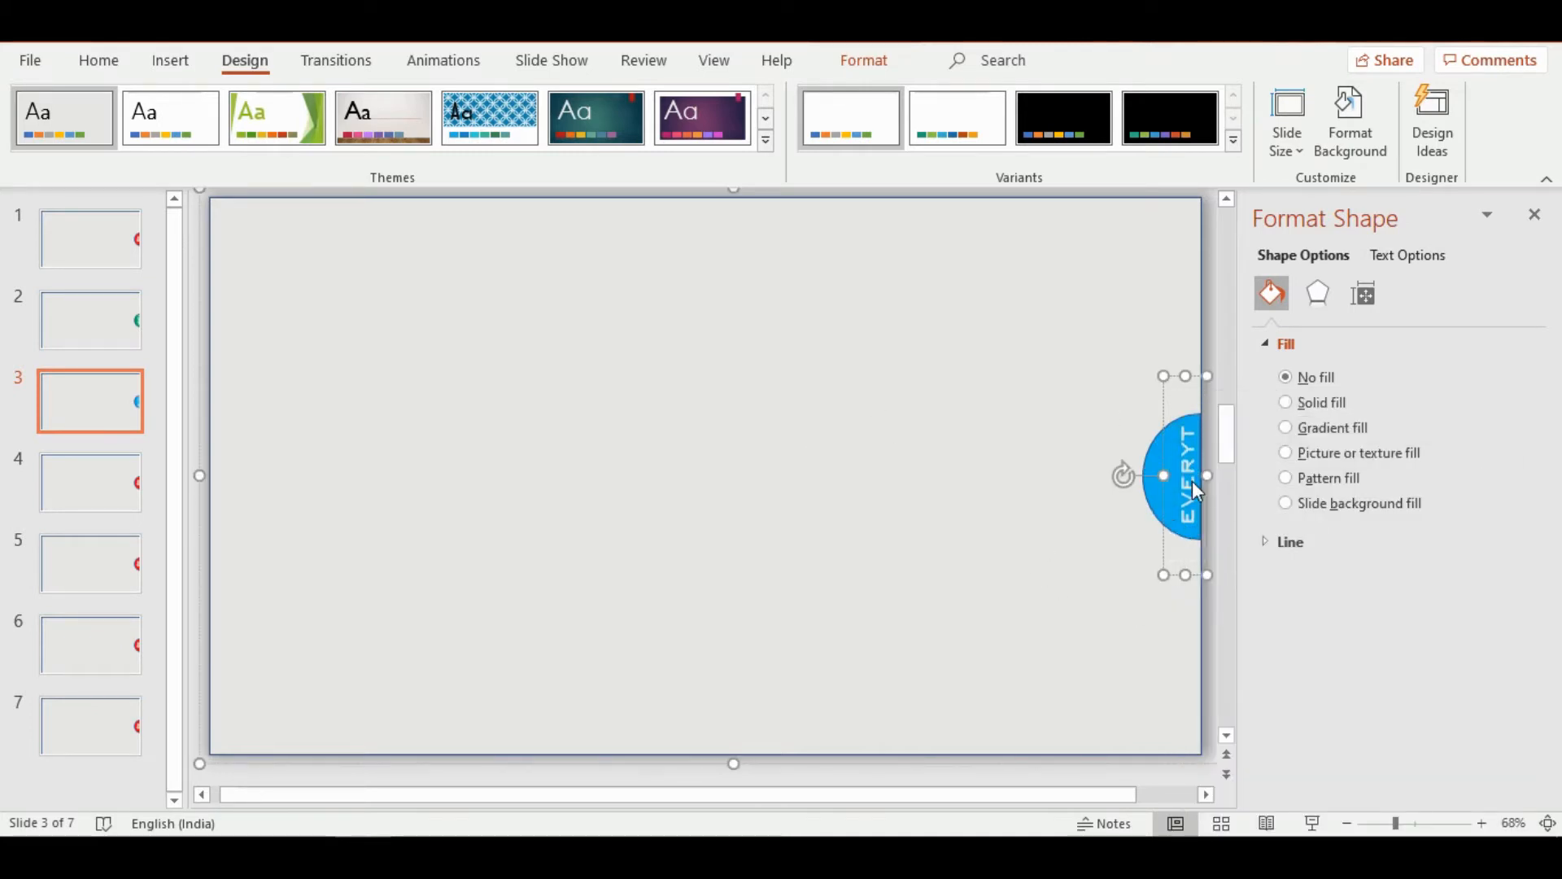
Replace the word on slide 4's half-circle with "thing" and set it in BankGothic Md BT
{"action": "left_click", "coordinate": [90, 484]}
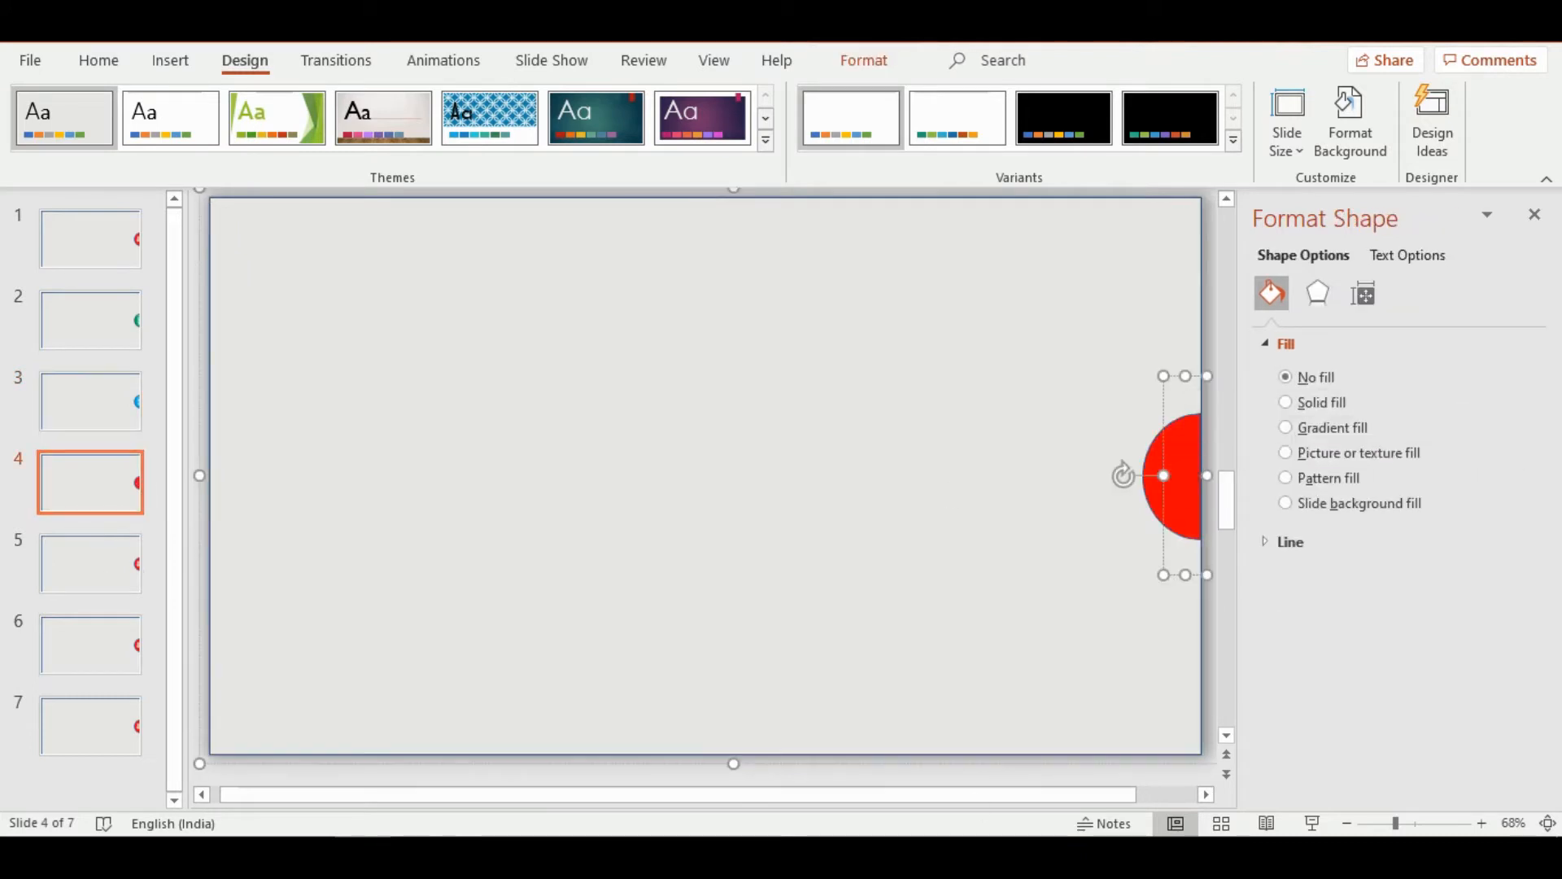
{"action": "double_click", "coordinate": [1186, 480]}
{"action": "left_click", "coordinate": [1293, 411]}
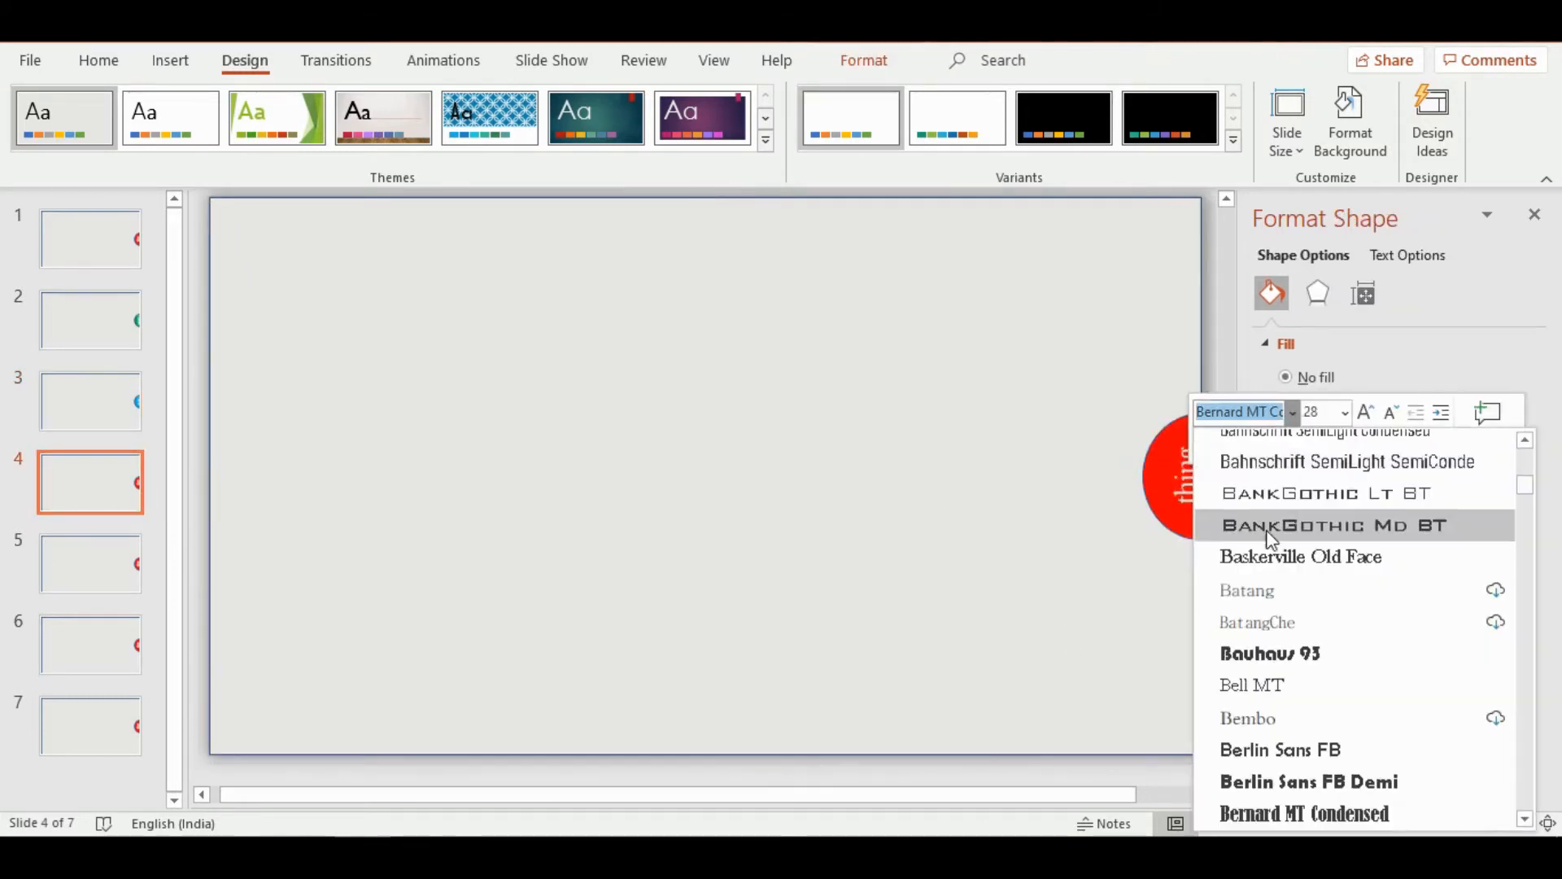
{"action": "left_click", "coordinate": [1261, 529]}
Fill the half-circle on slide 4 with the standard dark blue
{"action": "left_click", "coordinate": [1161, 492]}
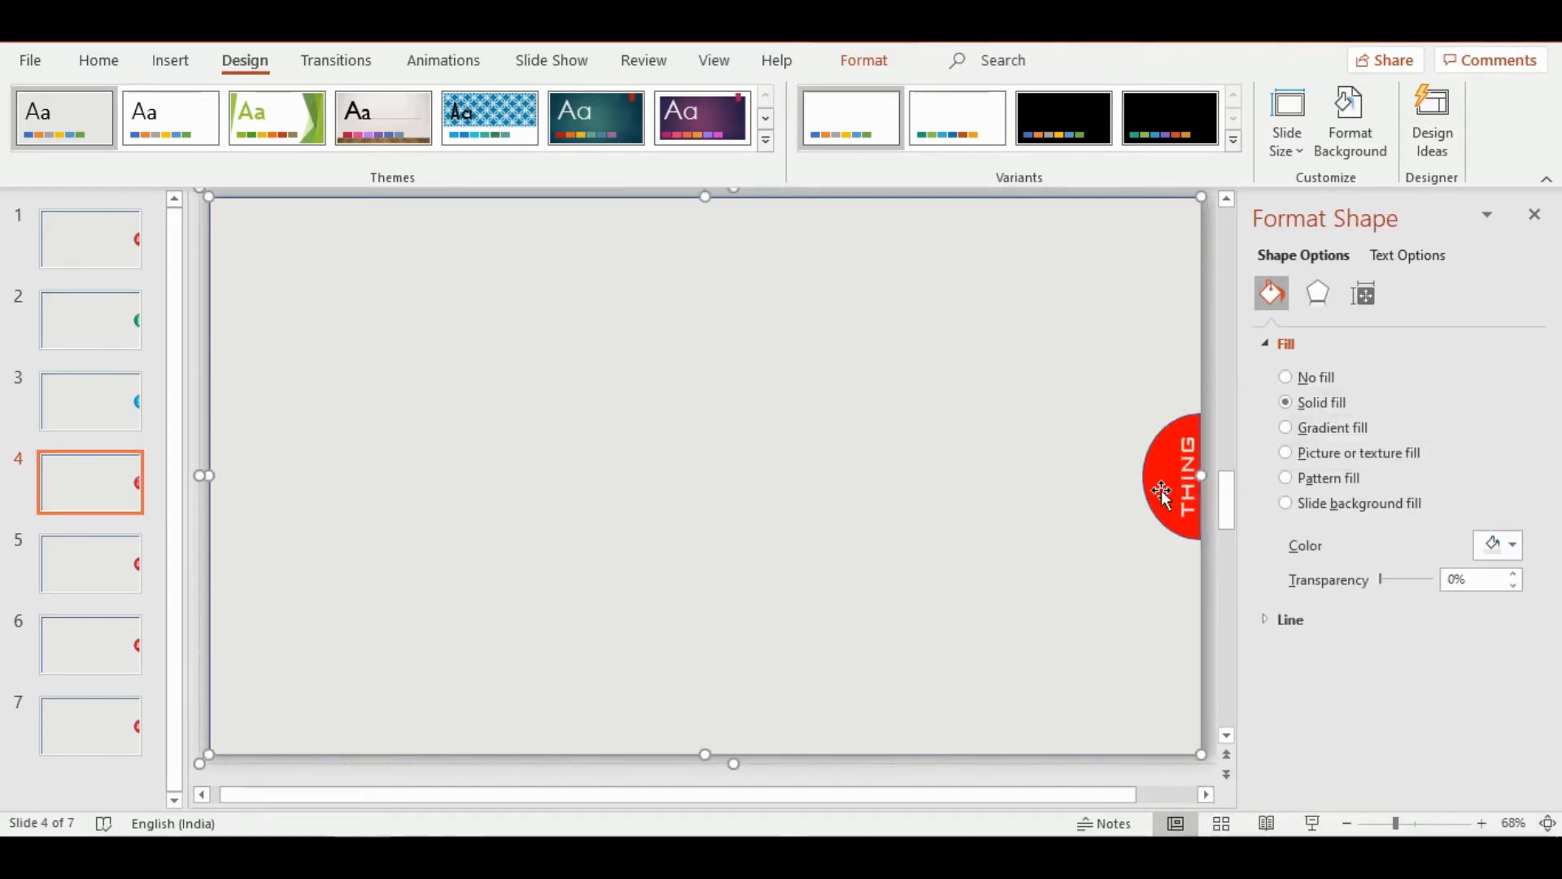
{"action": "left_click", "coordinate": [1501, 546]}
{"action": "left_click", "coordinate": [1529, 459]}
Replace the word "ideas" on slide 5's half-circle with "with" and set it in BankGothic Lt BT
{"action": "left_click", "coordinate": [66, 551]}
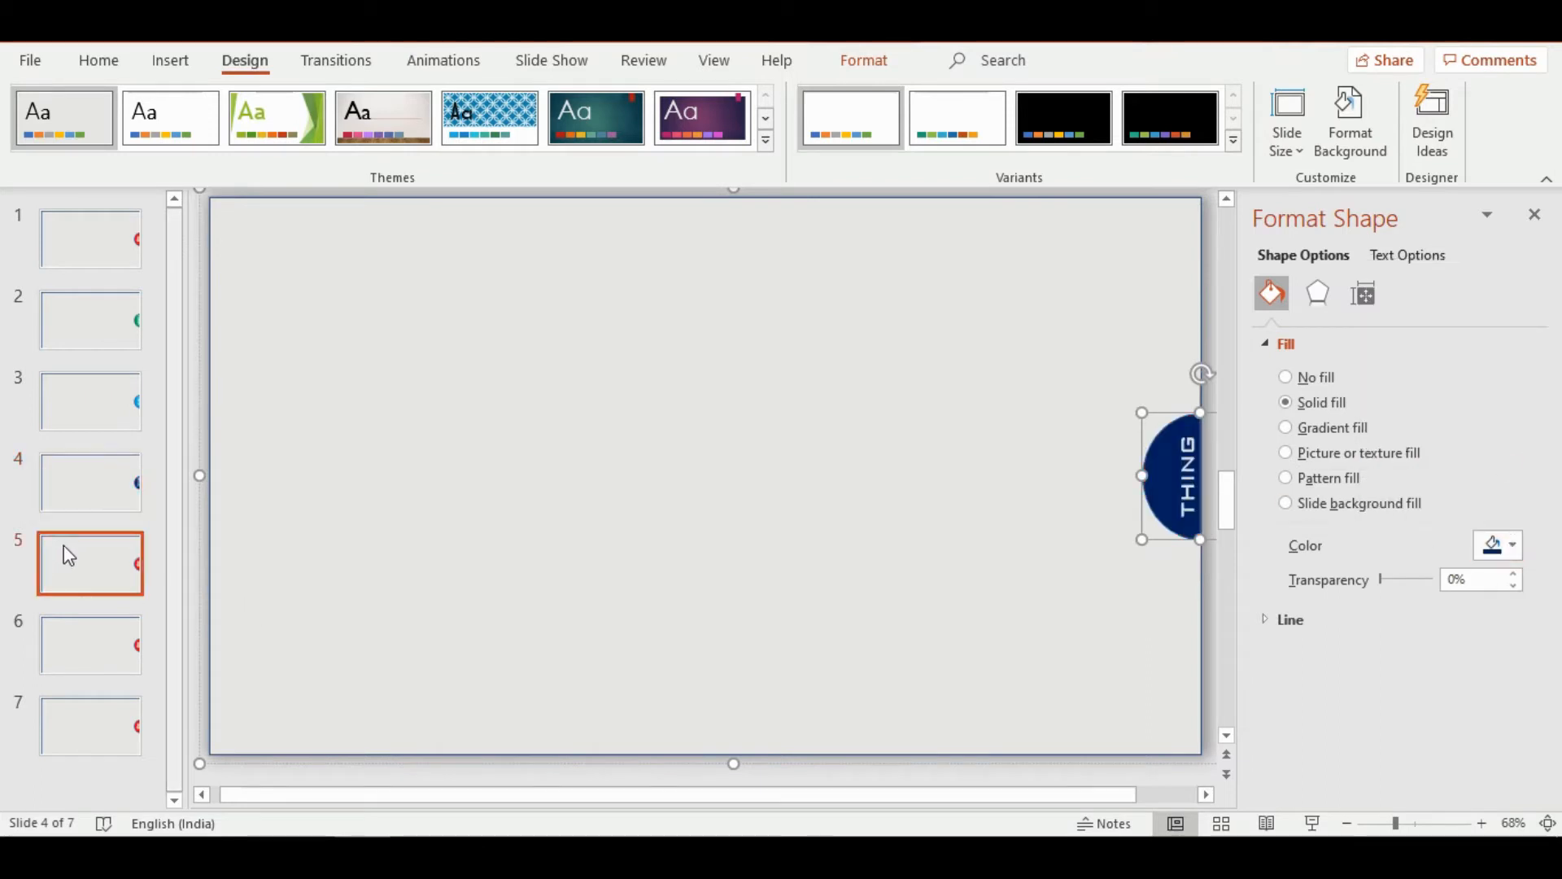
{"action": "left_click", "coordinate": [1186, 476]}
{"action": "type", "text": "WITH"}
{"action": "double_click", "coordinate": [1195, 490]}
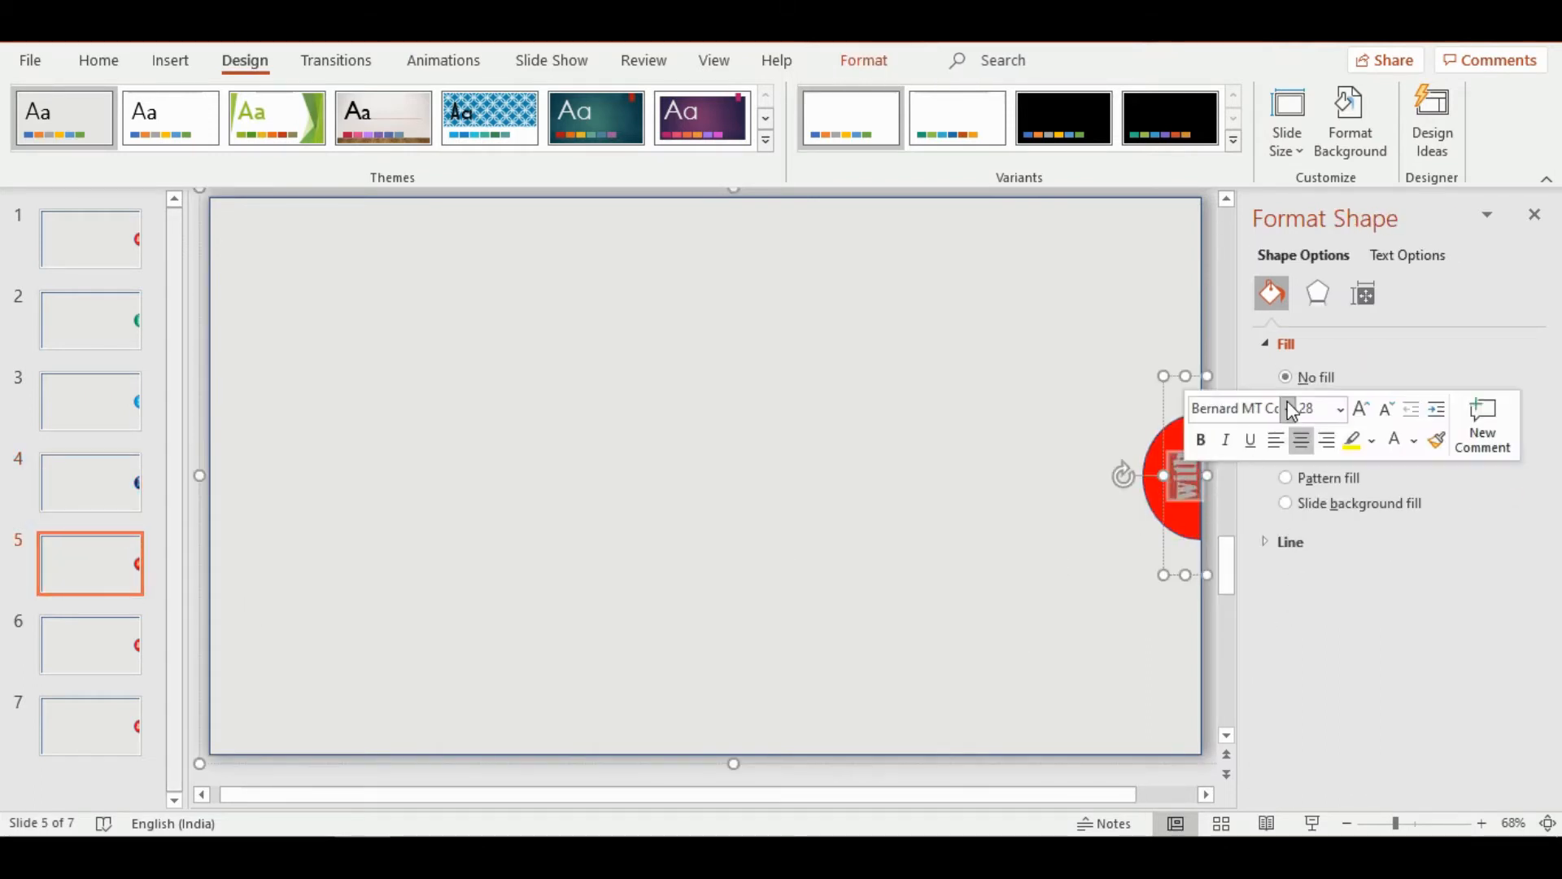
{"action": "left_click", "coordinate": [1288, 411]}
{"action": "left_click", "coordinate": [1311, 492]}
{"action": "left_click", "coordinate": [1158, 509]}
Set the text fill of the words on the half-circles of slides 5 and 4 to white
{"action": "left_click", "coordinate": [1186, 482]}
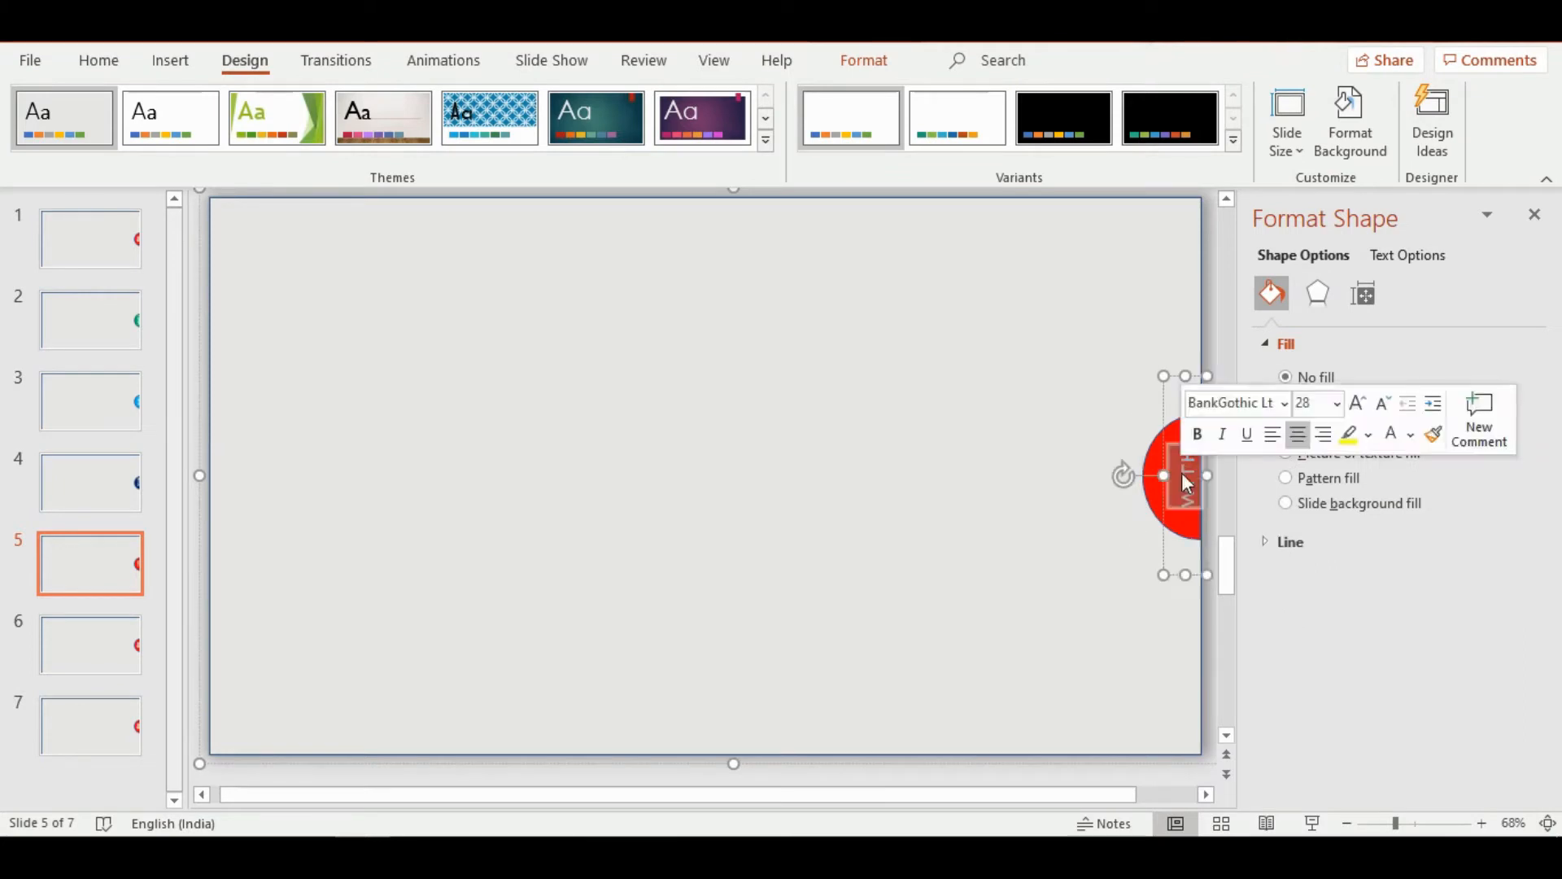
{"action": "left_click", "coordinate": [1388, 255]}
{"action": "scroll", "coordinate": [614, 456], "scroll_direction": "up", "scroll_amount": 1}
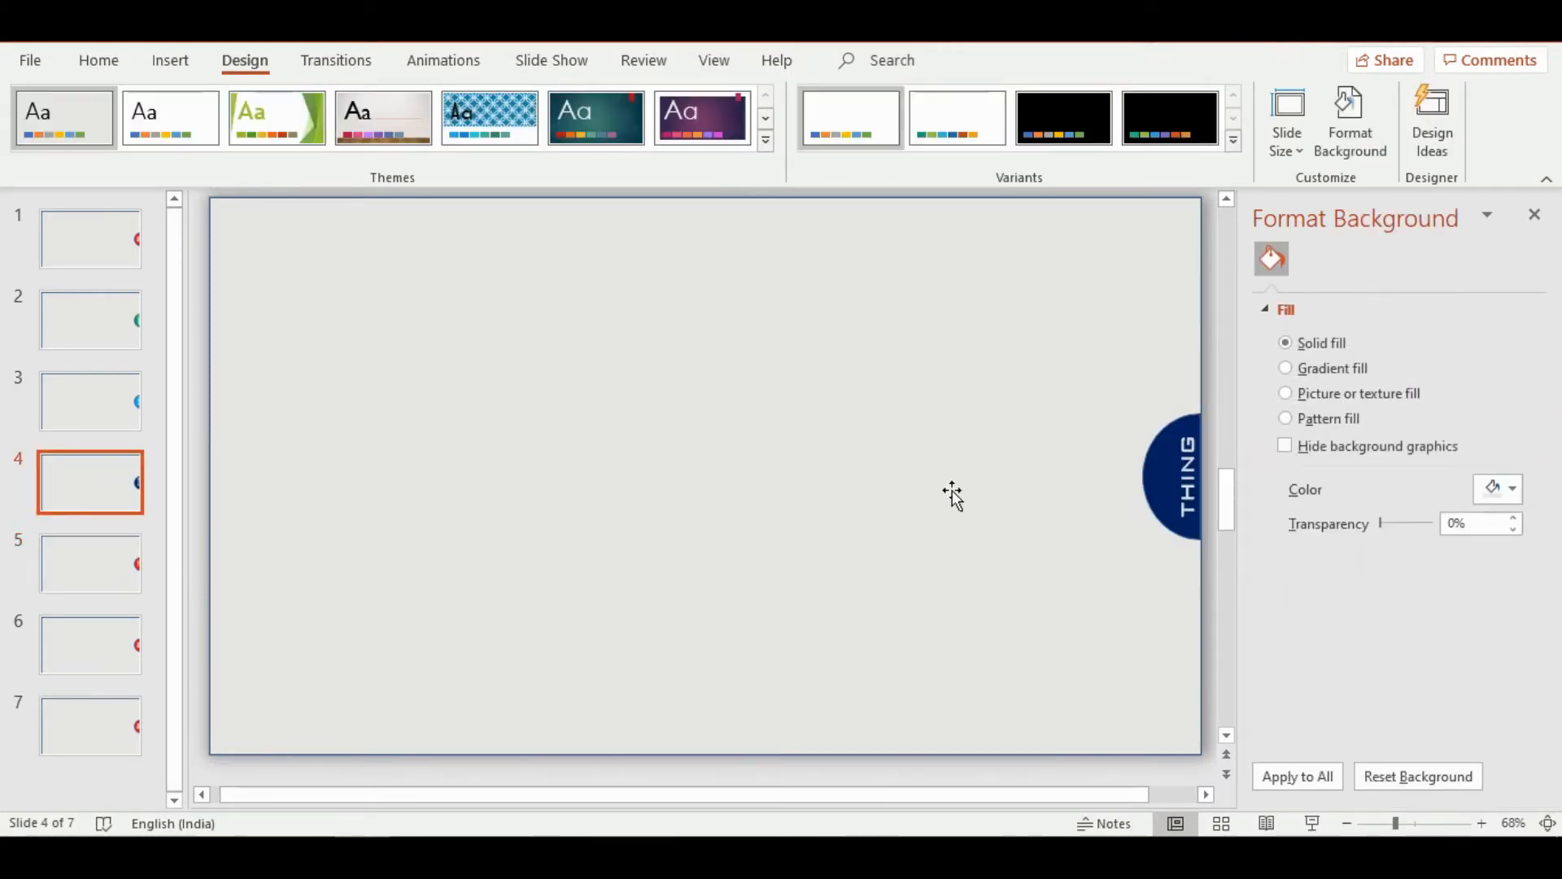
{"action": "left_click", "coordinate": [1186, 479]}
{"action": "left_click", "coordinate": [1388, 254]}
{"action": "left_click", "coordinate": [1507, 519]}
{"action": "left_click", "coordinate": [1372, 581]}
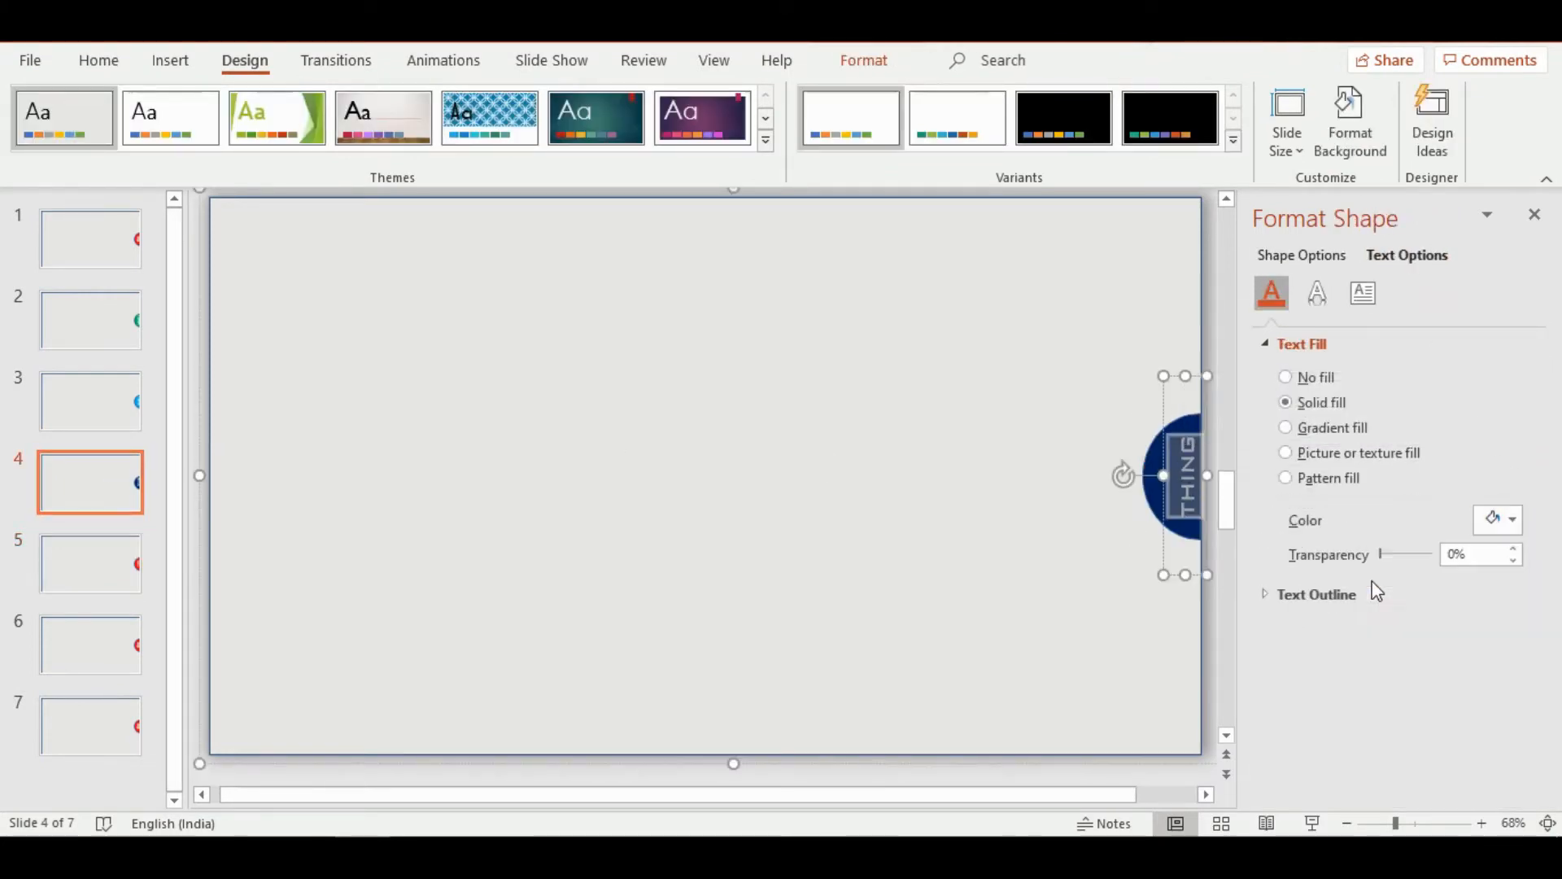
Set the text fill of the word on slide 3's half-circle to white
{"action": "left_click", "coordinate": [90, 402]}
{"action": "double_click", "coordinate": [1186, 483]}
{"action": "left_click", "coordinate": [1406, 255]}
{"action": "left_click", "coordinate": [1507, 520]}
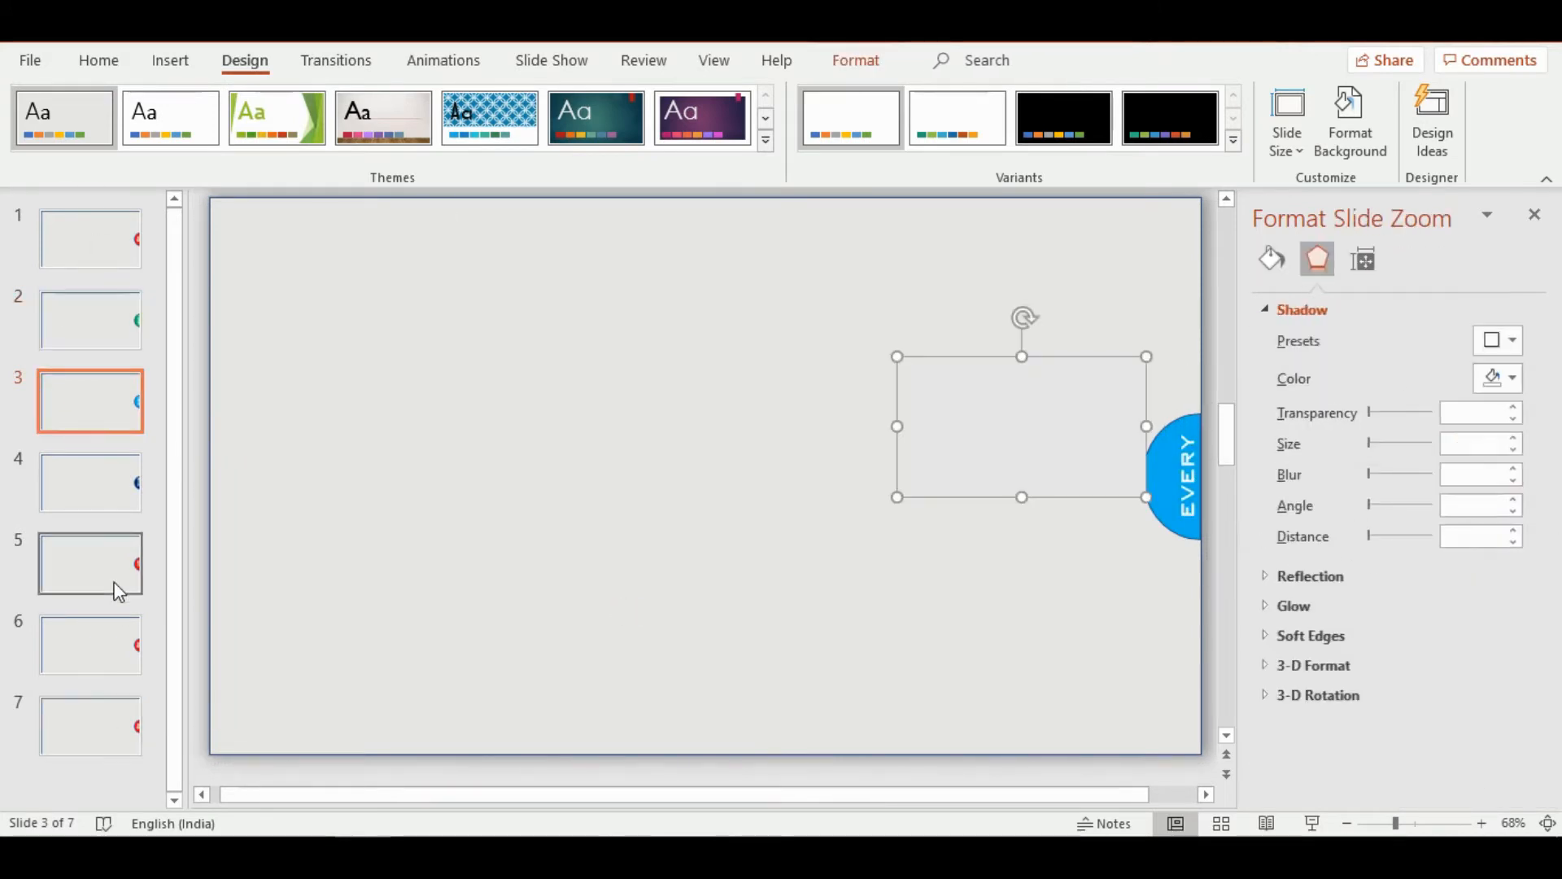
Fill the half-circle on slide 5 with the standard purple
{"action": "left_click", "coordinate": [118, 592]}
{"action": "left_click", "coordinate": [1164, 496]}
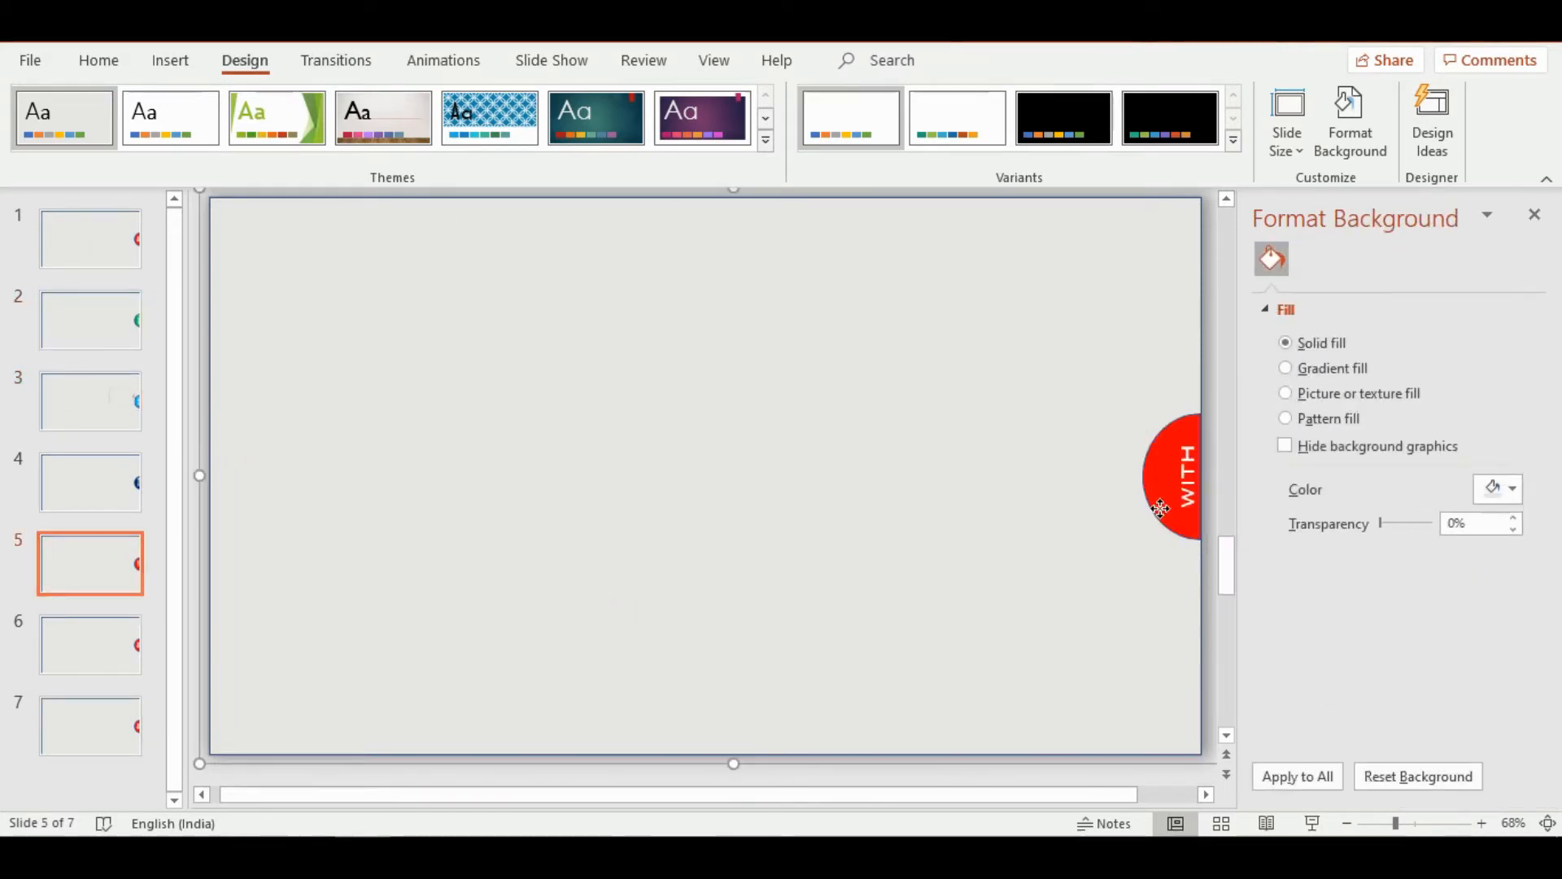
{"action": "left_click", "coordinate": [1164, 496]}
{"action": "left_click", "coordinate": [1512, 545]}
{"action": "left_click", "coordinate": [1547, 458]}
Replace the word "ideas" on slide 6's half-circle with "me" in white BankGothic Lt BT
{"action": "left_click", "coordinate": [130, 647]}
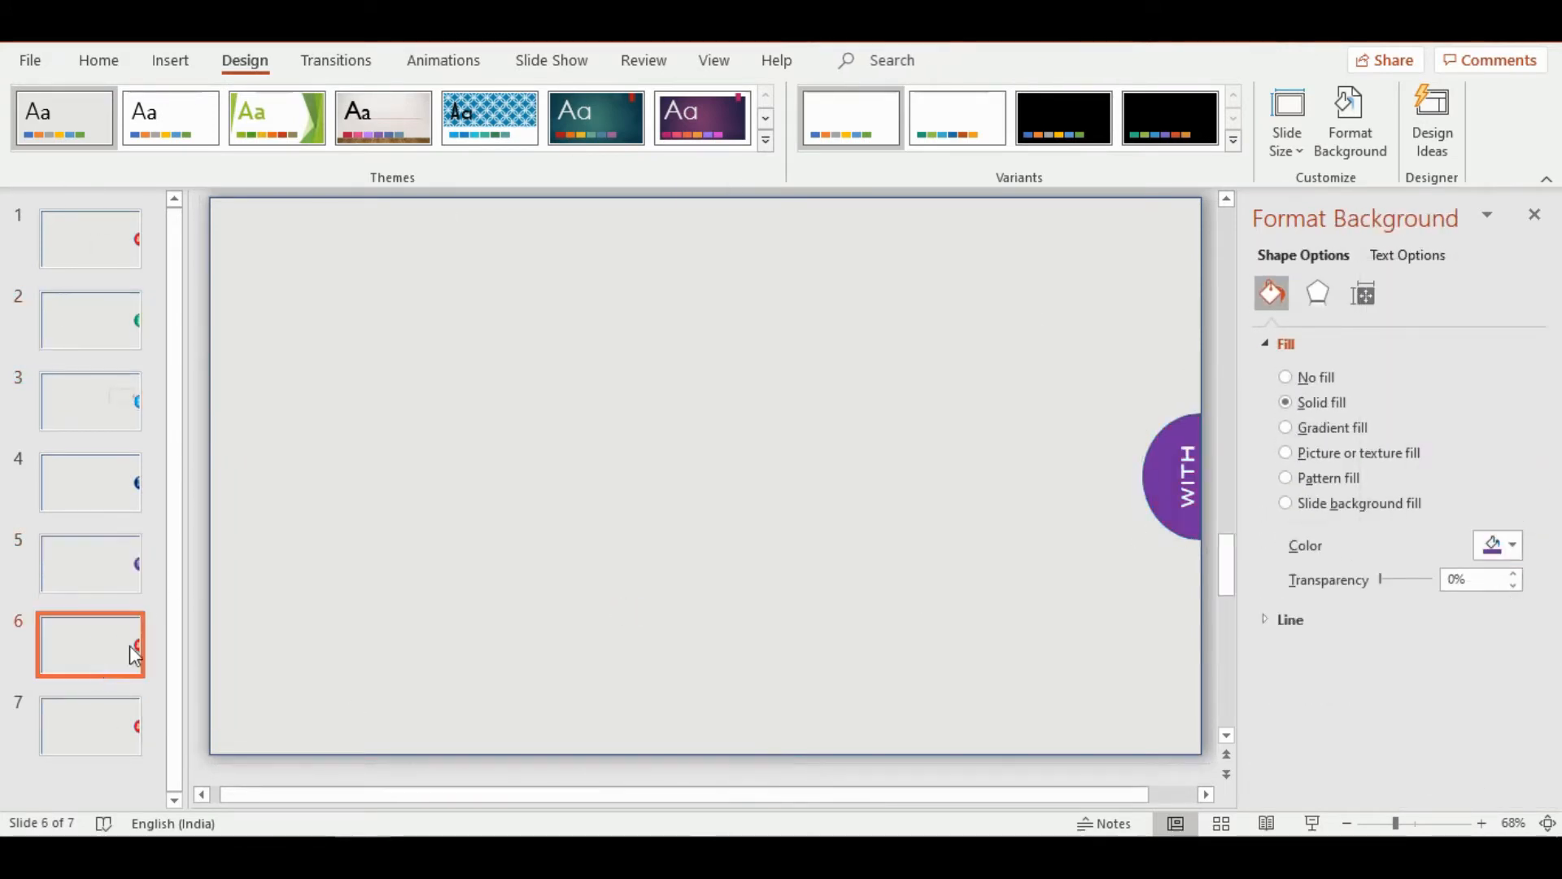
{"action": "left_click", "coordinate": [1193, 514]}
{"action": "left_click", "coordinate": [1193, 514]}
{"action": "double_click", "coordinate": [1192, 515]}
{"action": "key", "text": "BackSpace"}
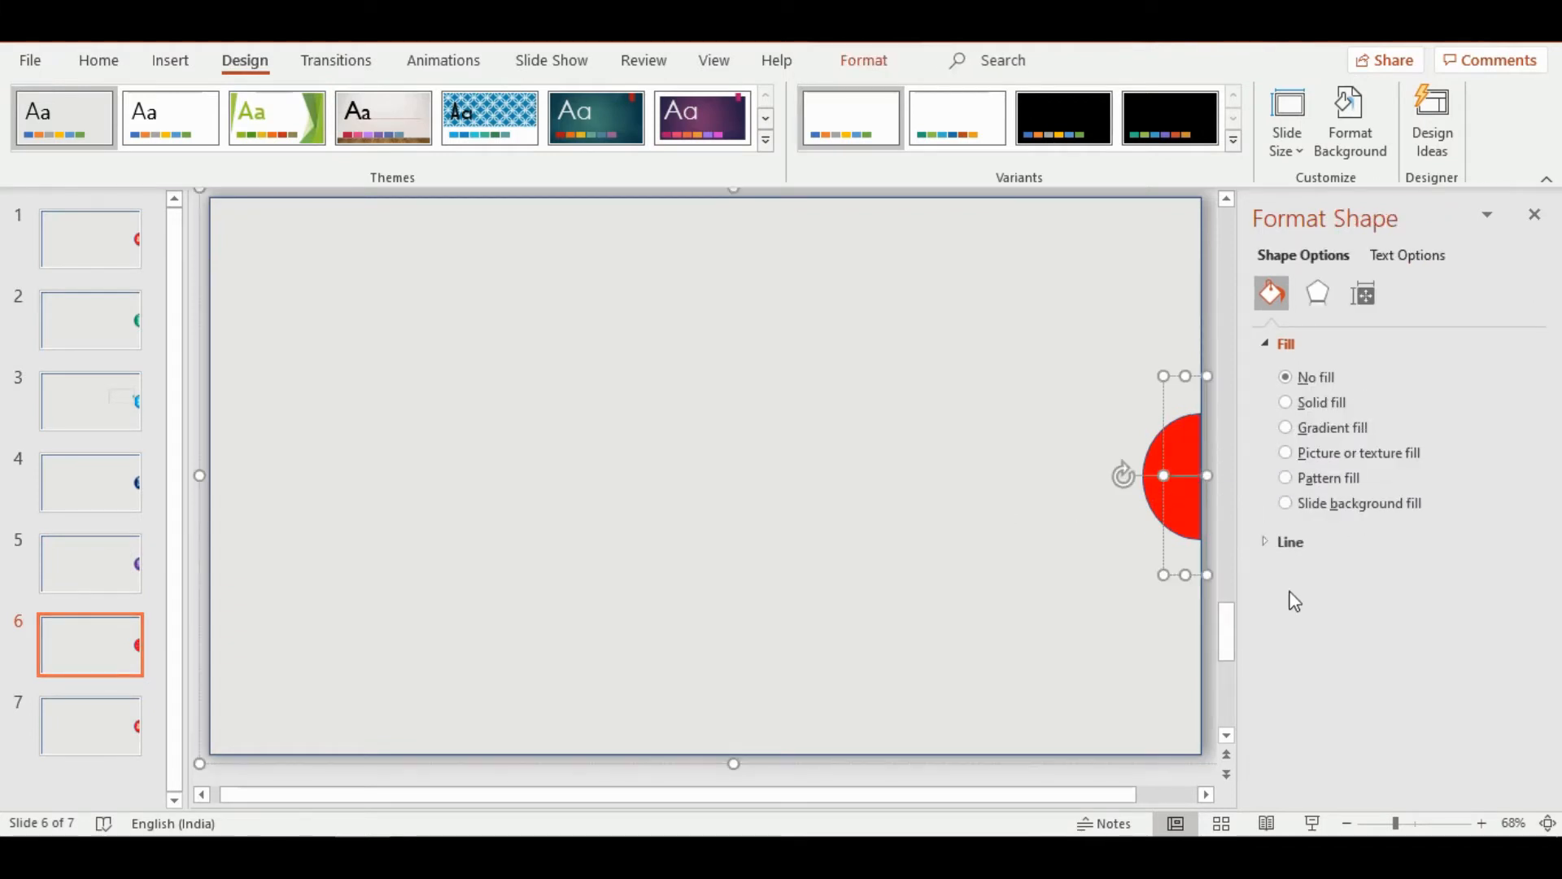
{"action": "double_click", "coordinate": [1189, 477]}
{"action": "left_click", "coordinate": [1290, 408]}
{"action": "left_click", "coordinate": [1328, 495]}
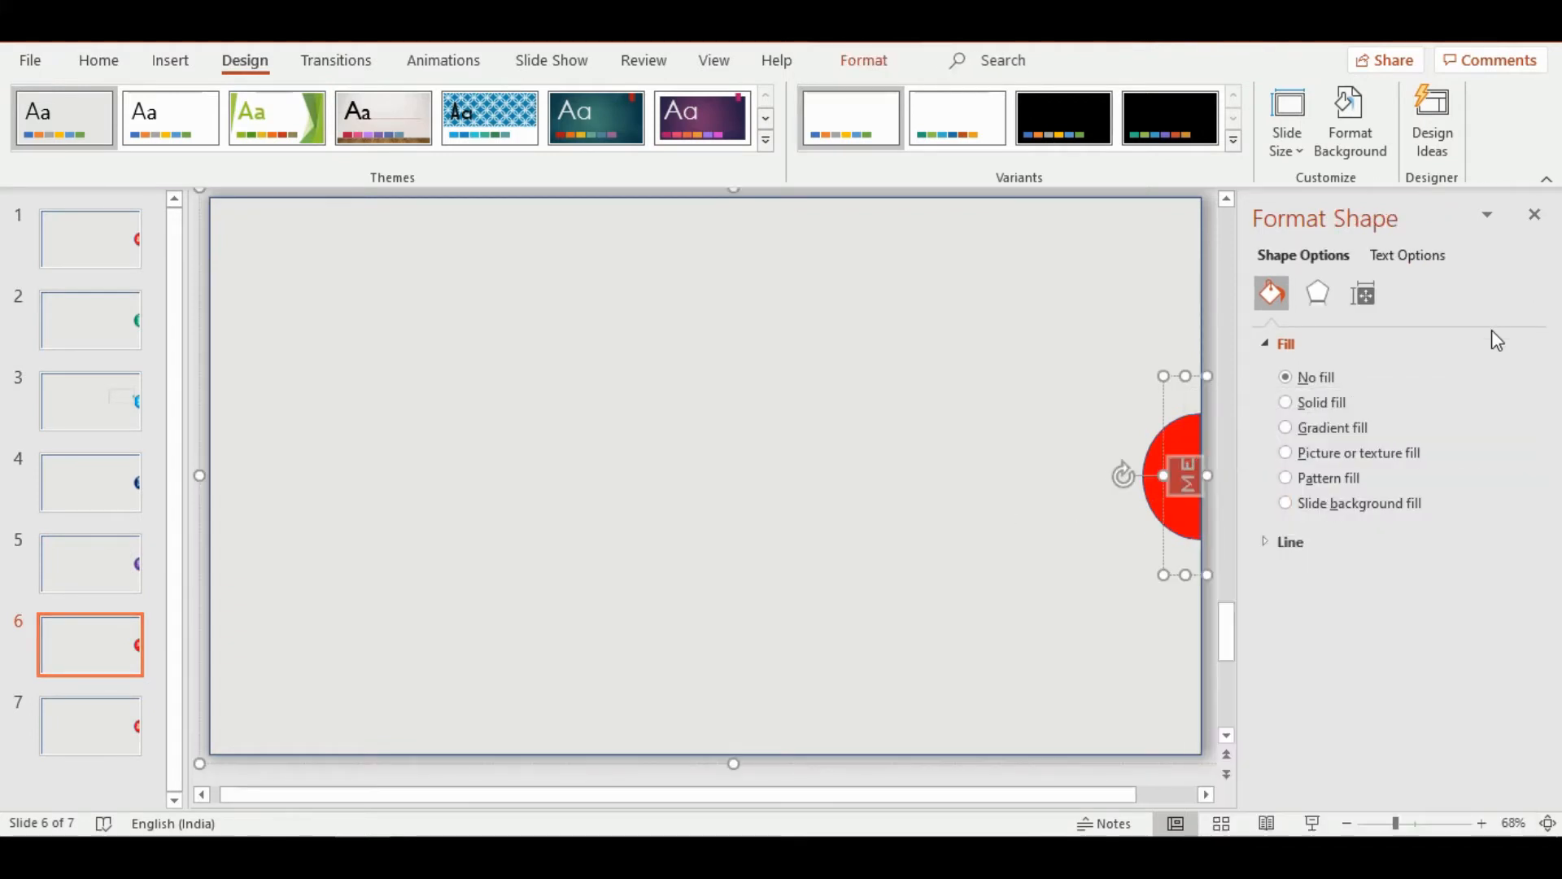
{"action": "left_click", "coordinate": [1408, 256]}
Remove the outlines of the half-circle and the gray background shape on slide 6
{"action": "left_click", "coordinate": [1162, 509]}
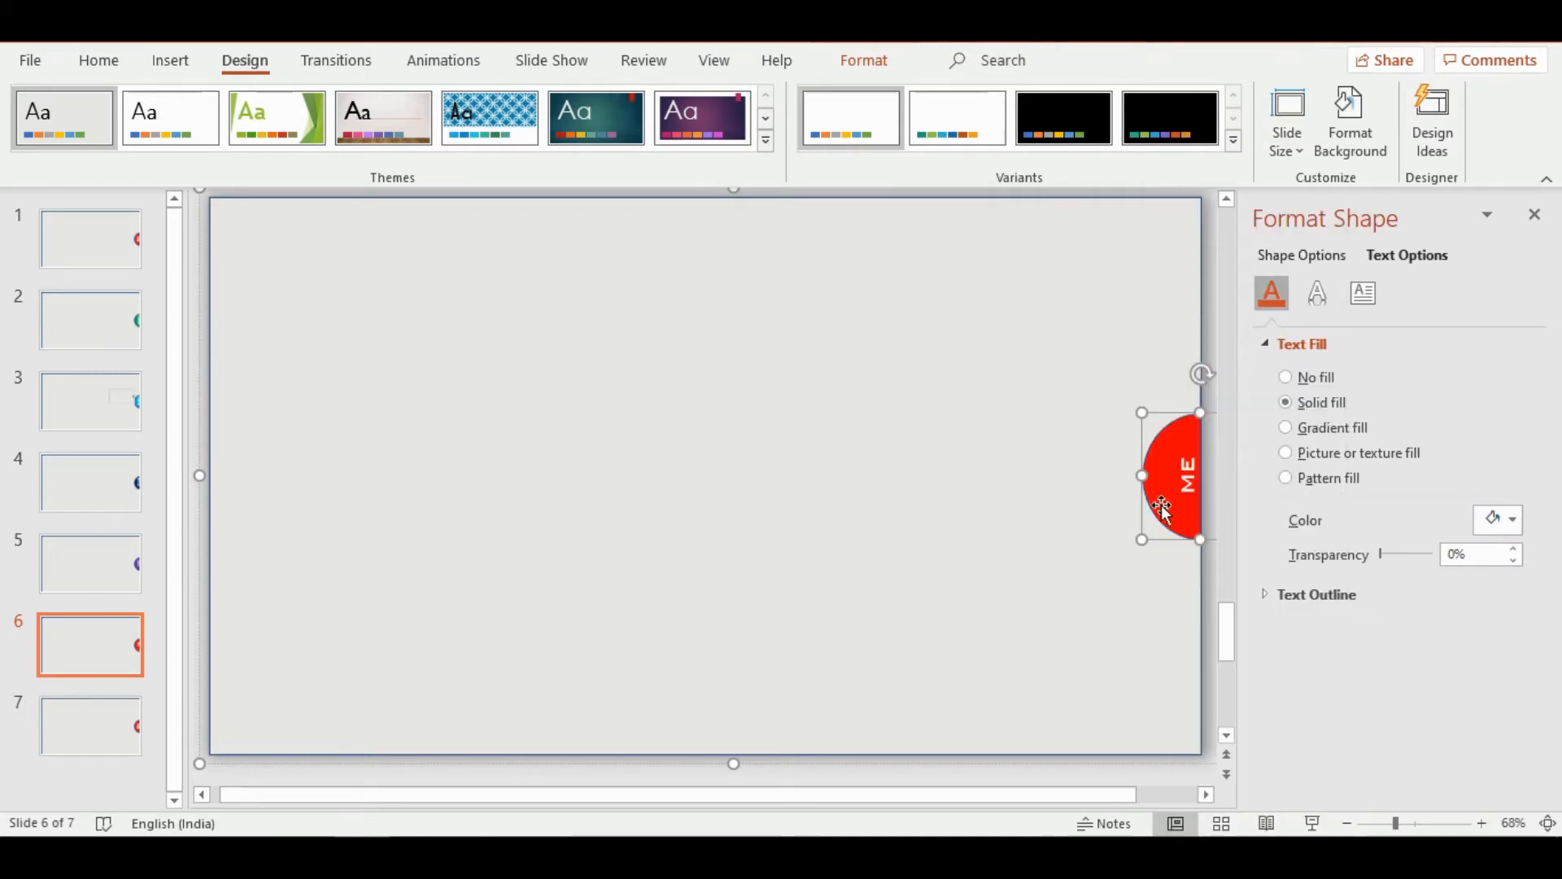
{"action": "left_click", "coordinate": [1302, 256]}
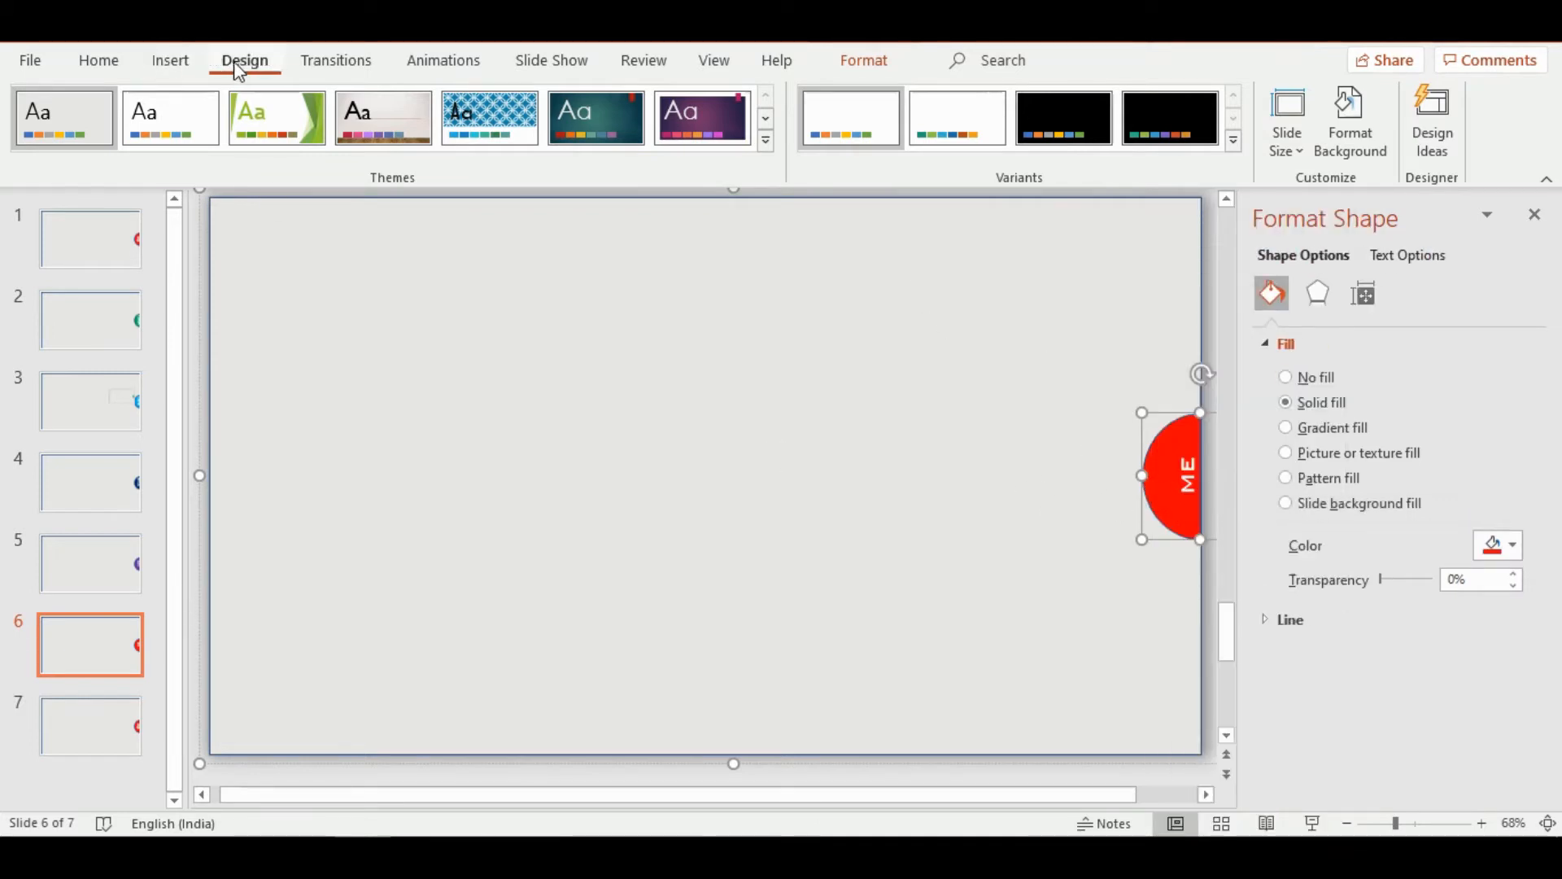
{"action": "left_click", "coordinate": [177, 60]}
{"action": "left_click", "coordinate": [882, 62]}
{"action": "left_click", "coordinate": [650, 120]}
{"action": "left_click", "coordinate": [641, 377]}
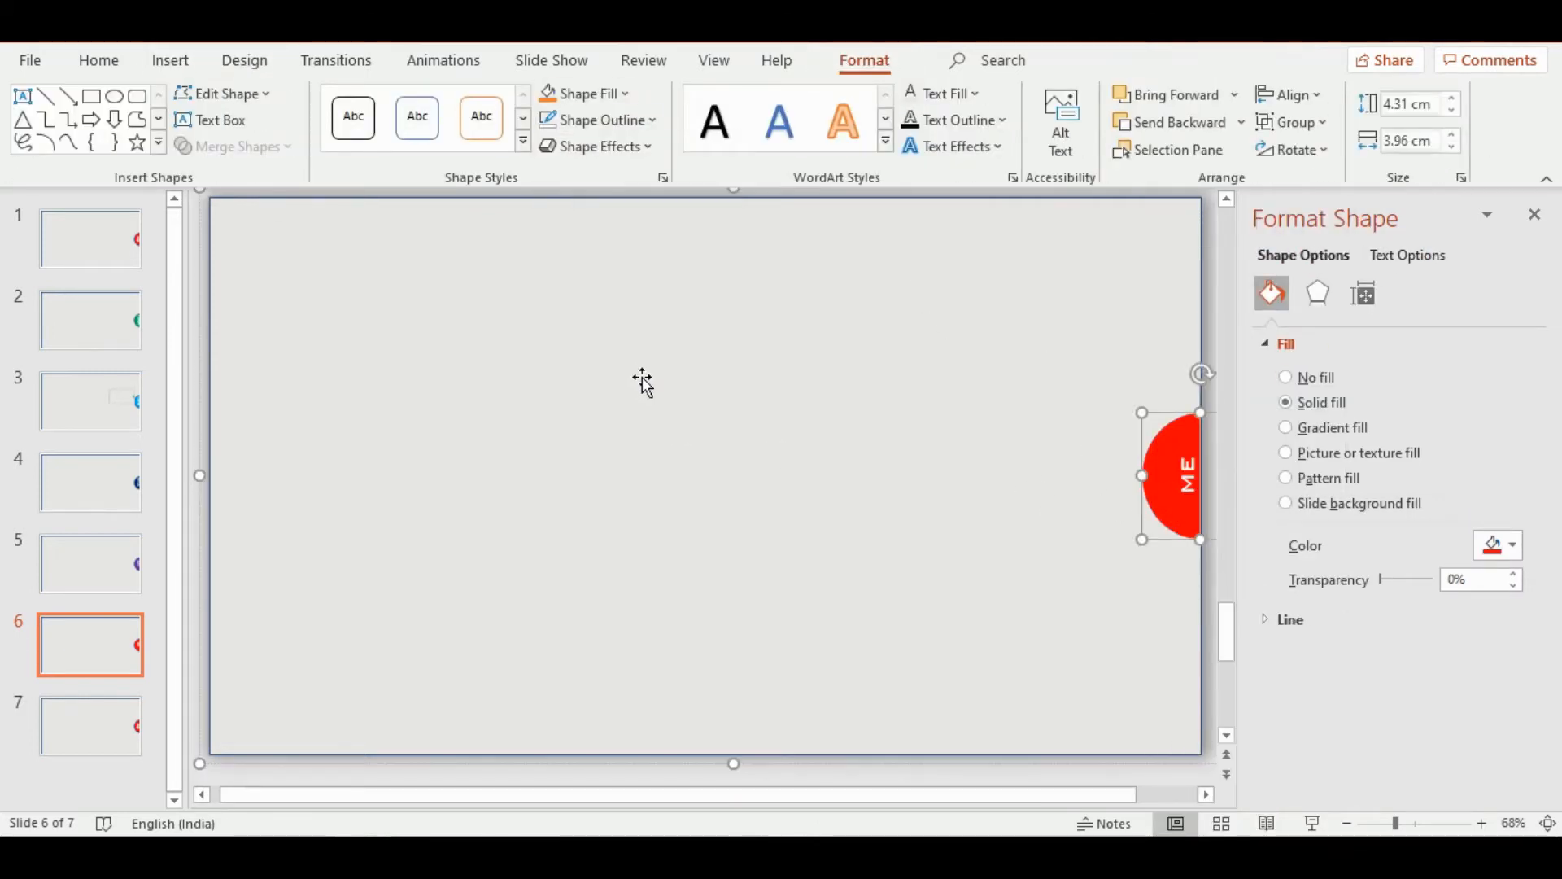
{"action": "left_click", "coordinate": [625, 534]}
{"action": "left_click", "coordinate": [626, 120]}
{"action": "left_click", "coordinate": [639, 376]}
Remove the outlines of the gray background shape and the purple half-circle on slide 5
{"action": "left_click", "coordinate": [91, 545]}
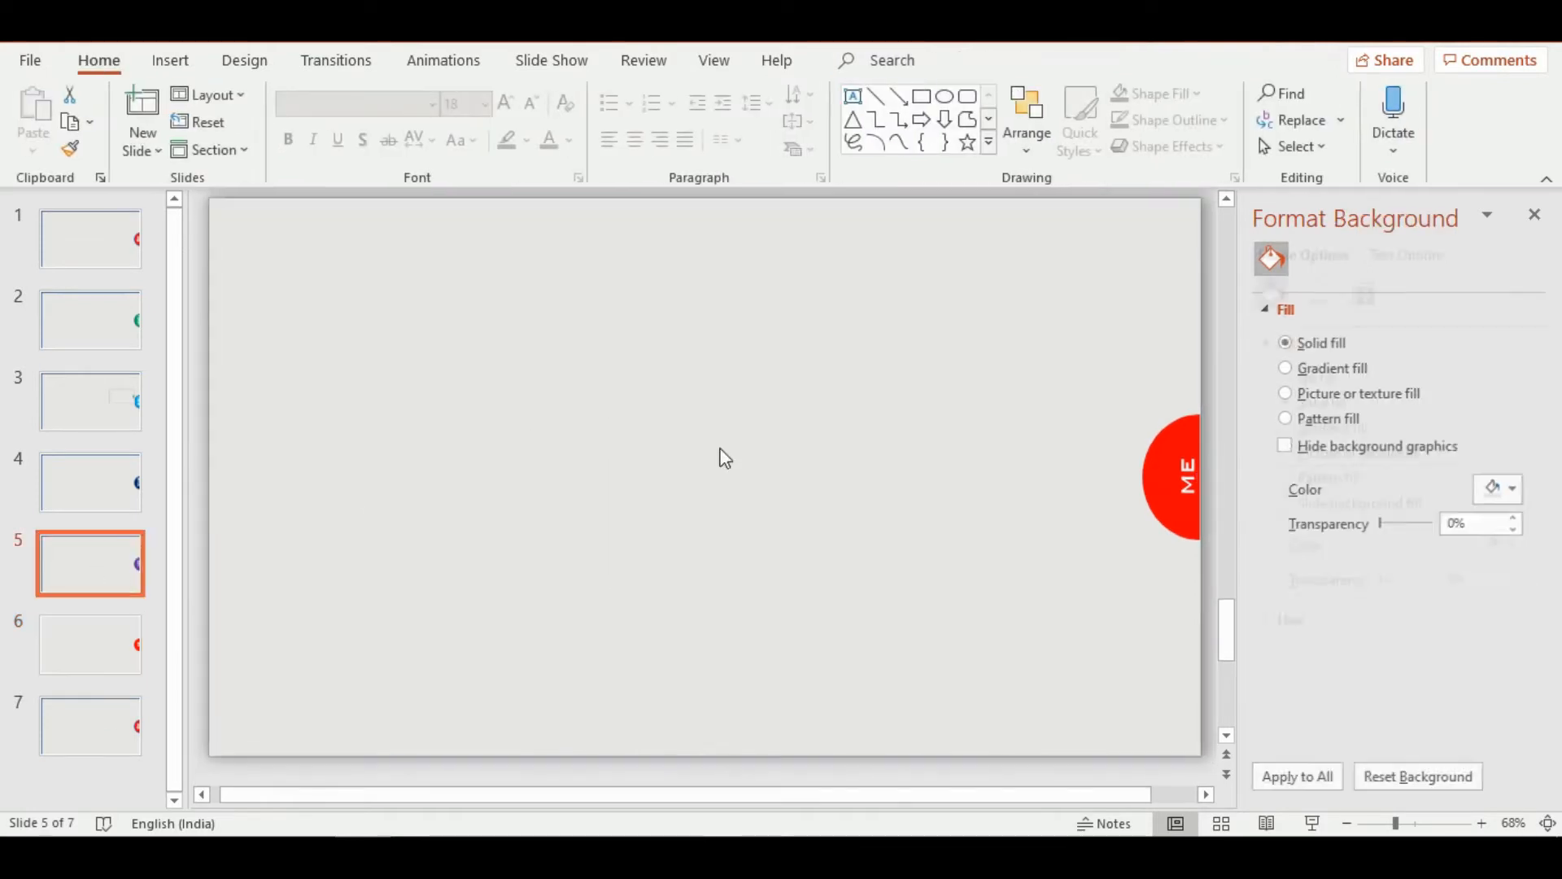
{"action": "left_click", "coordinate": [771, 450]}
{"action": "left_click", "coordinate": [600, 119]}
{"action": "left_click", "coordinate": [615, 370]}
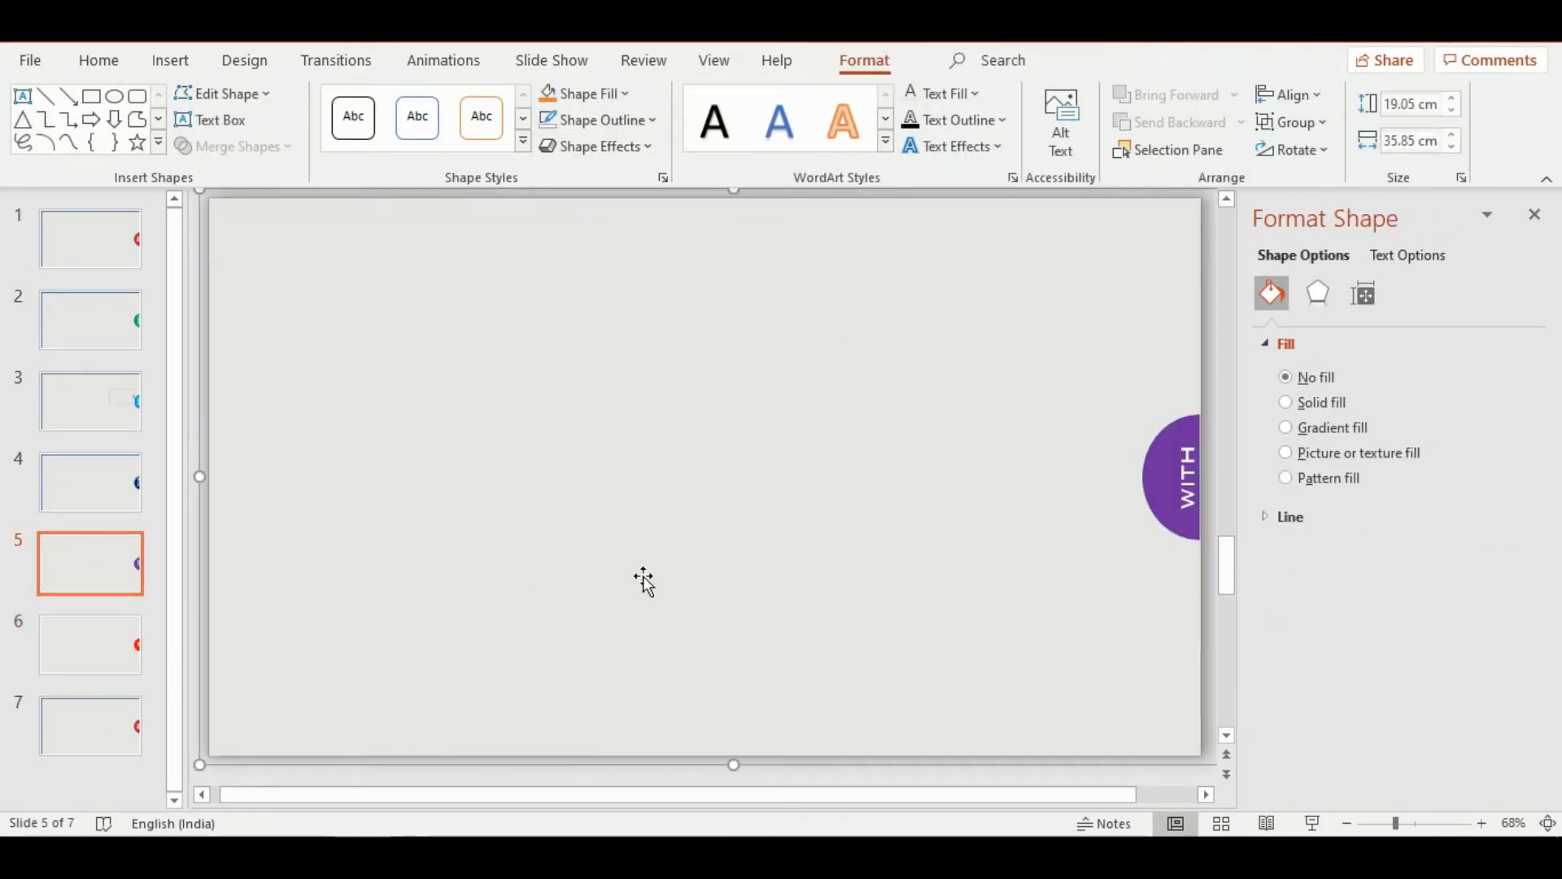
{"action": "left_click", "coordinate": [1154, 496]}
{"action": "left_click", "coordinate": [600, 120]}
{"action": "left_click", "coordinate": [615, 369]}
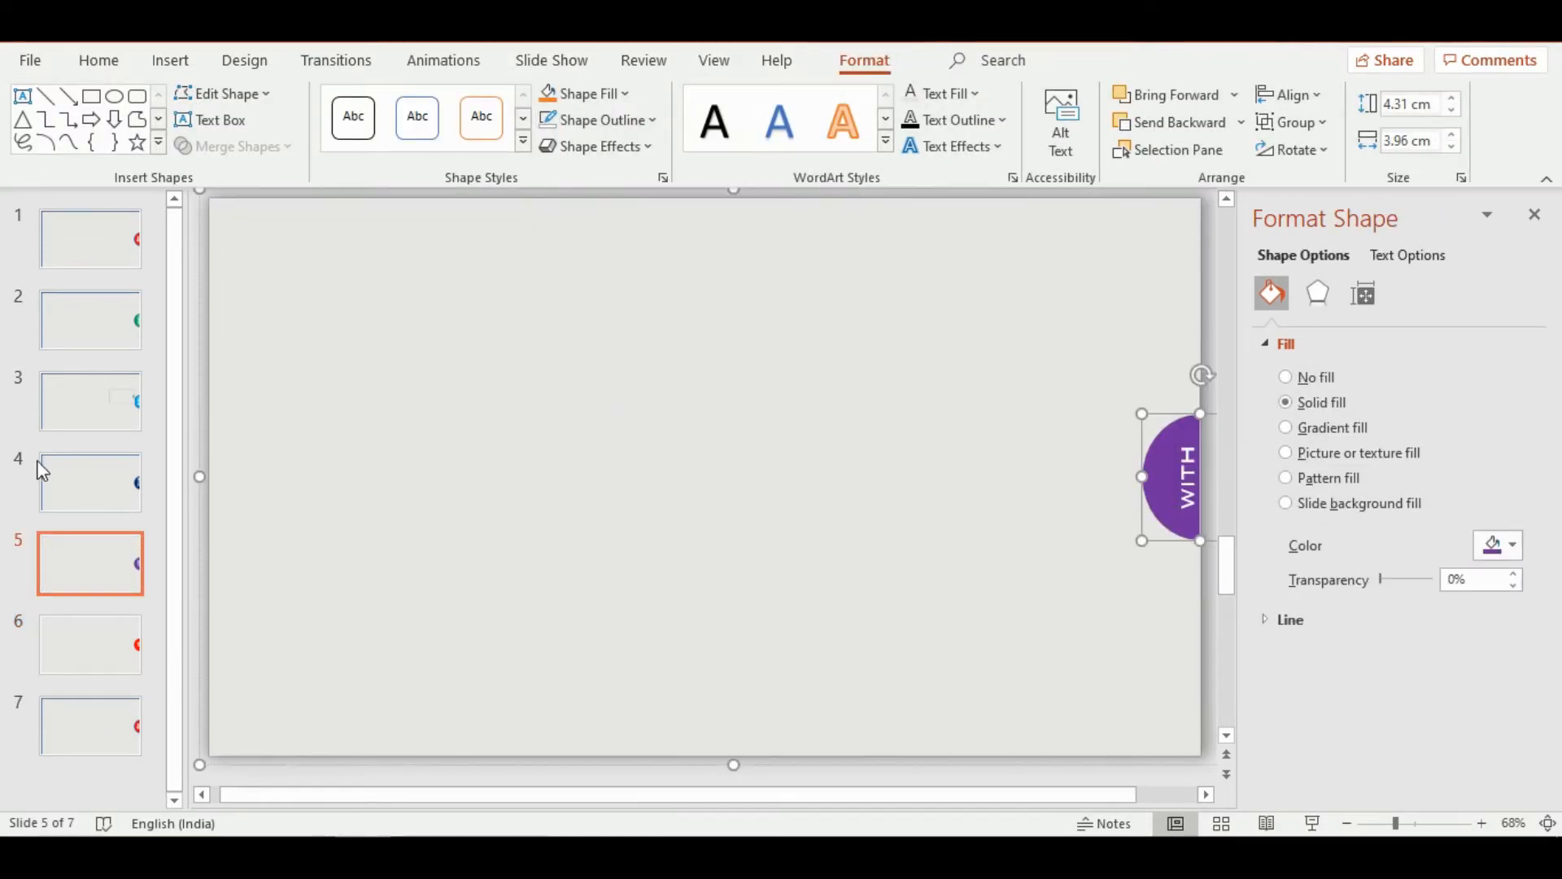
Remove the outlines of the gray background shape and the dark blue half-circle on slide 4
{"action": "left_click", "coordinate": [91, 480]}
{"action": "left_click", "coordinate": [600, 383]}
{"action": "left_click", "coordinate": [643, 122]}
{"action": "left_click", "coordinate": [615, 371]}
{"action": "left_click", "coordinate": [1154, 497]}
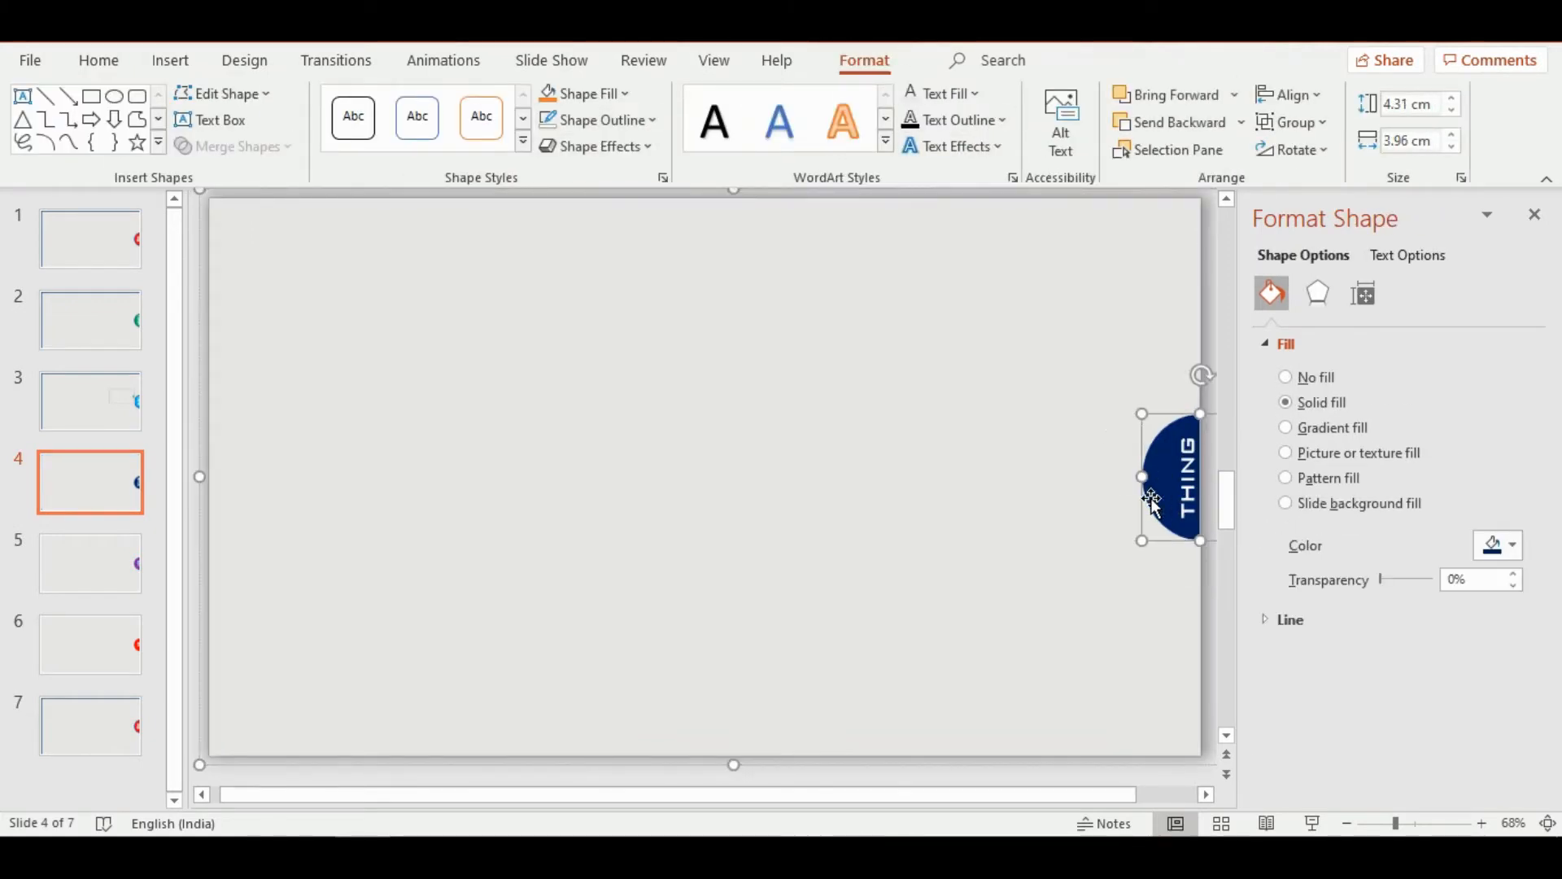
{"action": "left_click", "coordinate": [585, 94]}
{"action": "left_click", "coordinate": [600, 120]}
{"action": "left_click", "coordinate": [627, 366]}
Delete the stray slide zoom thumbnail from slide 3
{"action": "left_click", "coordinate": [91, 400]}
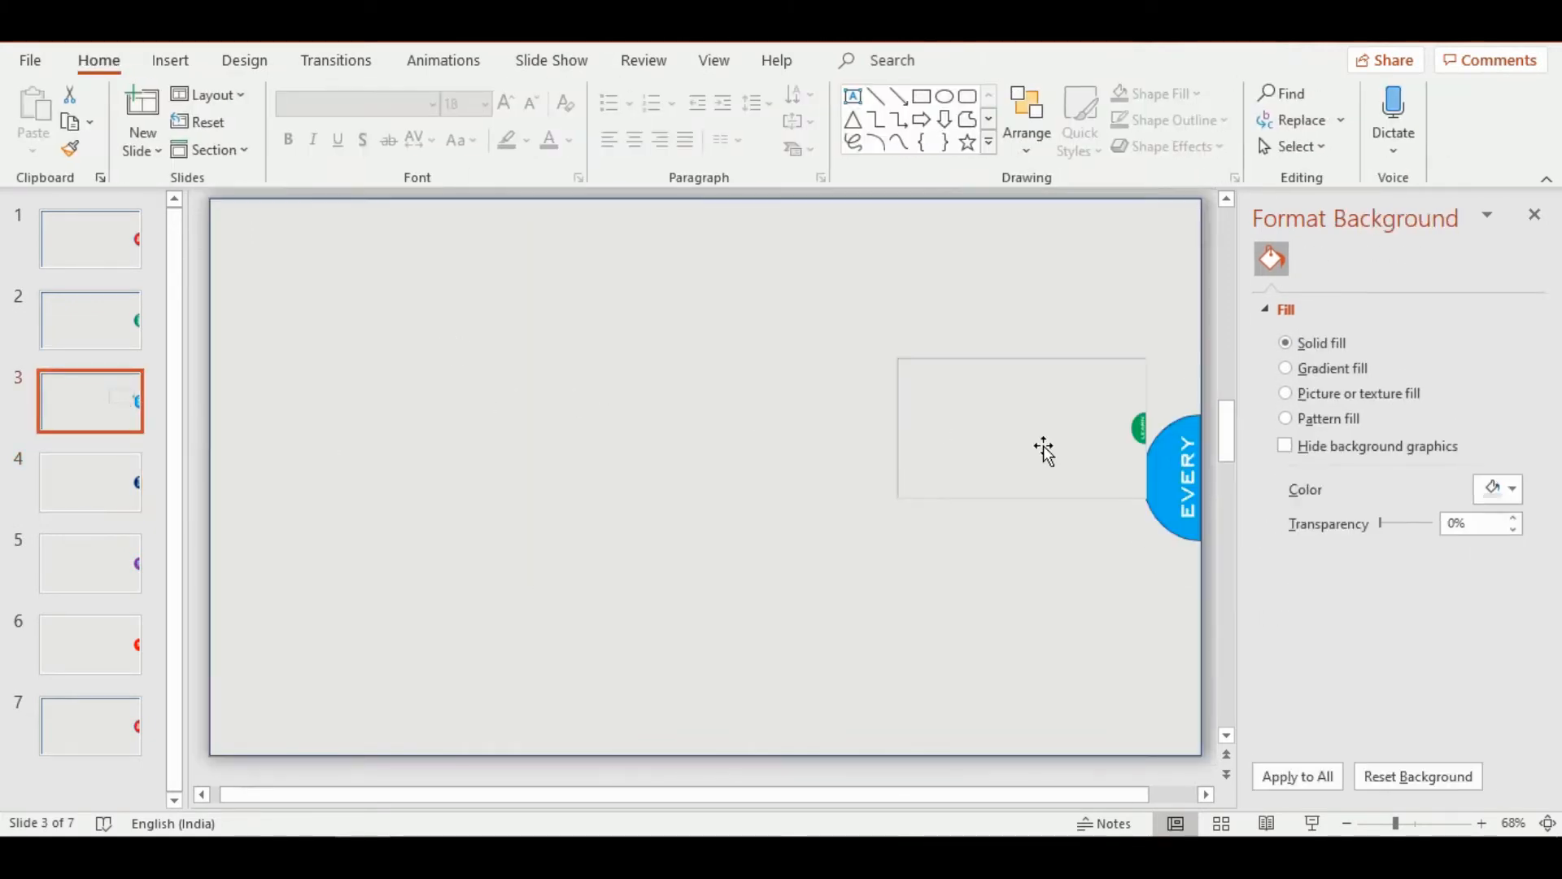
{"action": "left_click", "coordinate": [941, 437]}
{"action": "right_click", "coordinate": [940, 437]}
{"action": "key", "text": "Escape"}
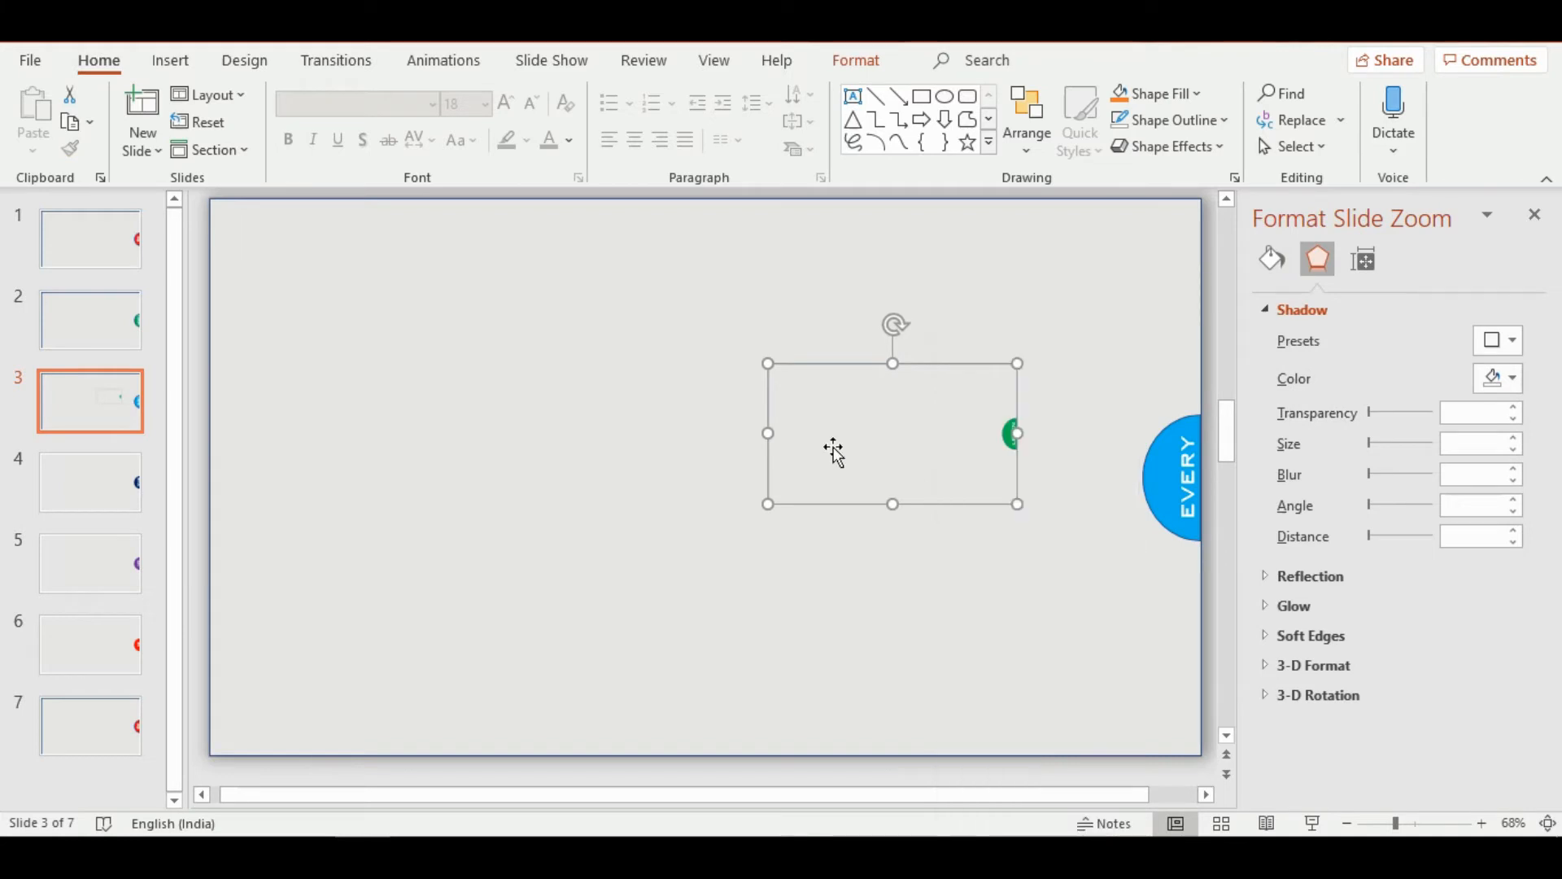
{"action": "key", "text": "Delete"}
Remove the outlines of the gray background shape and the light blue half-circle on slide 3
{"action": "left_click", "coordinate": [948, 439]}
{"action": "left_click", "coordinate": [868, 62]}
{"action": "left_click", "coordinate": [569, 122]}
{"action": "left_click", "coordinate": [601, 372]}
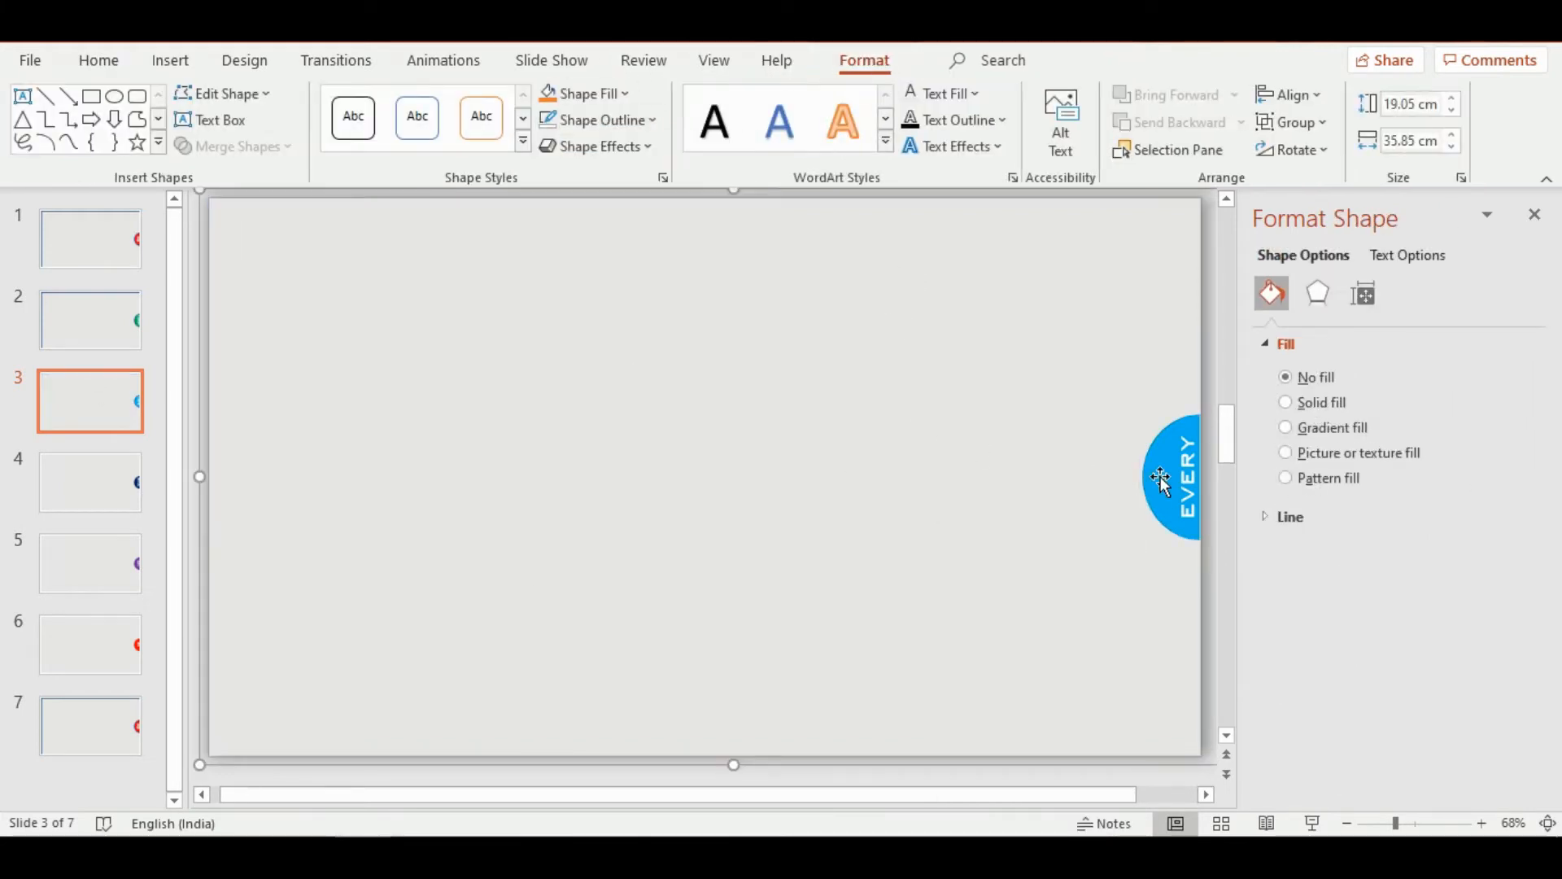
{"action": "left_click", "coordinate": [1161, 480]}
{"action": "left_click", "coordinate": [615, 121]}
{"action": "left_click", "coordinate": [598, 374]}
Remove the outlines of the gray background shape and the green half-circle on slide 2
{"action": "left_click", "coordinate": [91, 320]}
{"action": "left_click", "coordinate": [631, 305]}
{"action": "left_click", "coordinate": [864, 61]}
{"action": "left_click", "coordinate": [635, 122]}
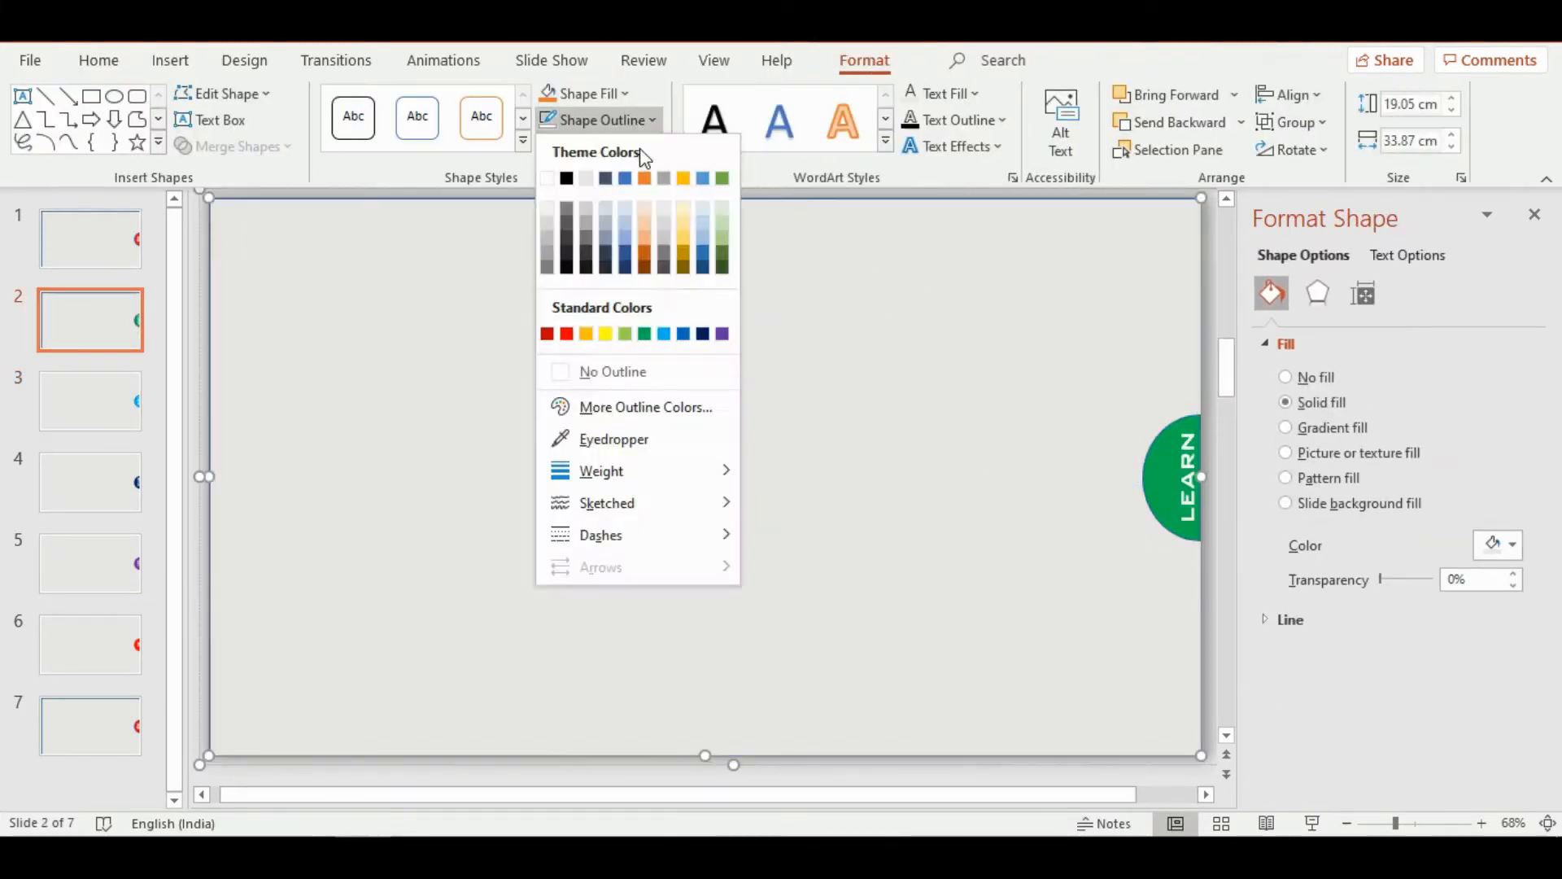
{"action": "left_click", "coordinate": [622, 371]}
{"action": "left_click", "coordinate": [1185, 475]}
{"action": "left_click", "coordinate": [1158, 479]}
{"action": "left_click", "coordinate": [634, 121]}
{"action": "left_click", "coordinate": [622, 372]}
Remove the outlines of the gray background shape and the red half-circle on slide 1
{"action": "left_click", "coordinate": [91, 239]}
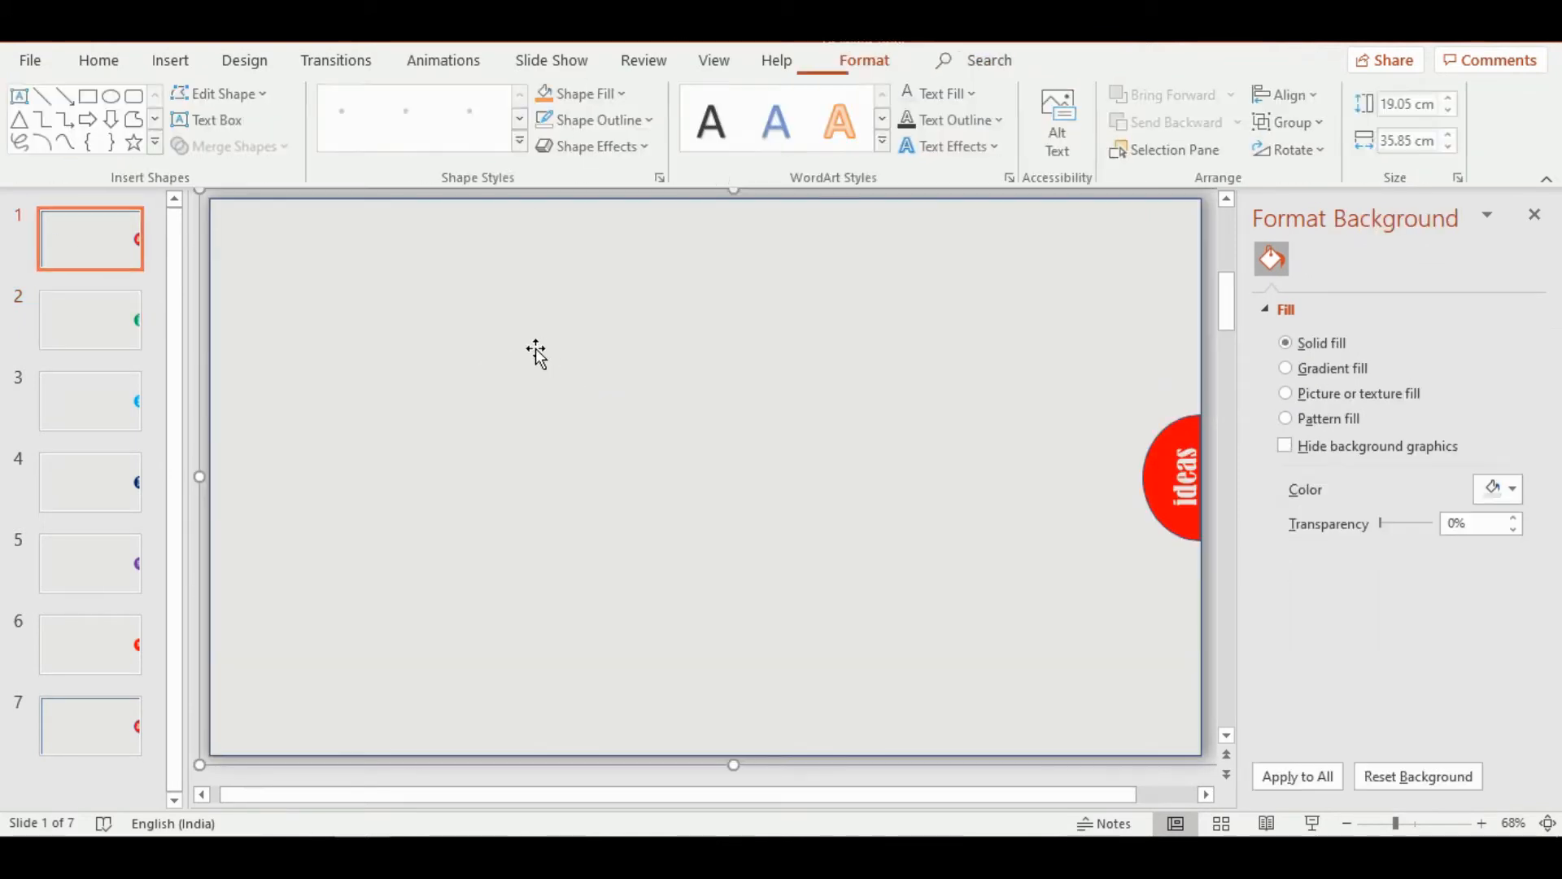
{"action": "left_click", "coordinate": [534, 349]}
{"action": "left_click", "coordinate": [646, 122]}
{"action": "left_click", "coordinate": [622, 372]}
{"action": "left_click", "coordinate": [1171, 478]}
{"action": "left_click", "coordinate": [1152, 498]}
{"action": "left_click", "coordinate": [625, 122]}
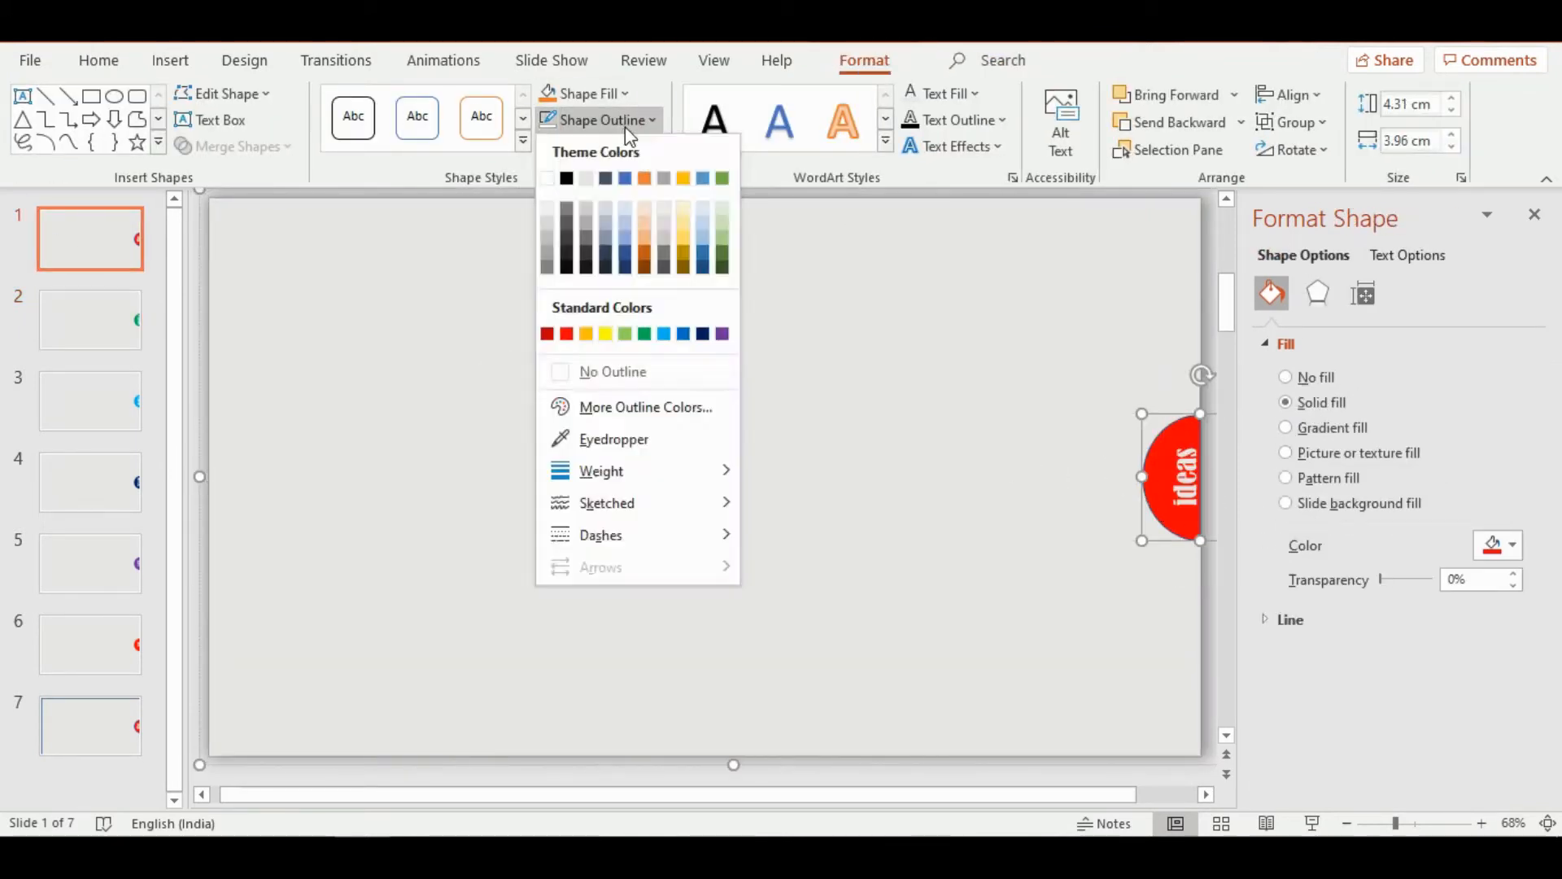
{"action": "left_click", "coordinate": [615, 371]}
Set the word "ideas" on slide 1's half-circle in BankGothic Lt BT with a white text fill
{"action": "double_click", "coordinate": [1184, 476]}
{"action": "left_click", "coordinate": [1289, 411]}
{"action": "left_click", "coordinate": [1323, 493]}
{"action": "left_click", "coordinate": [1411, 256]}
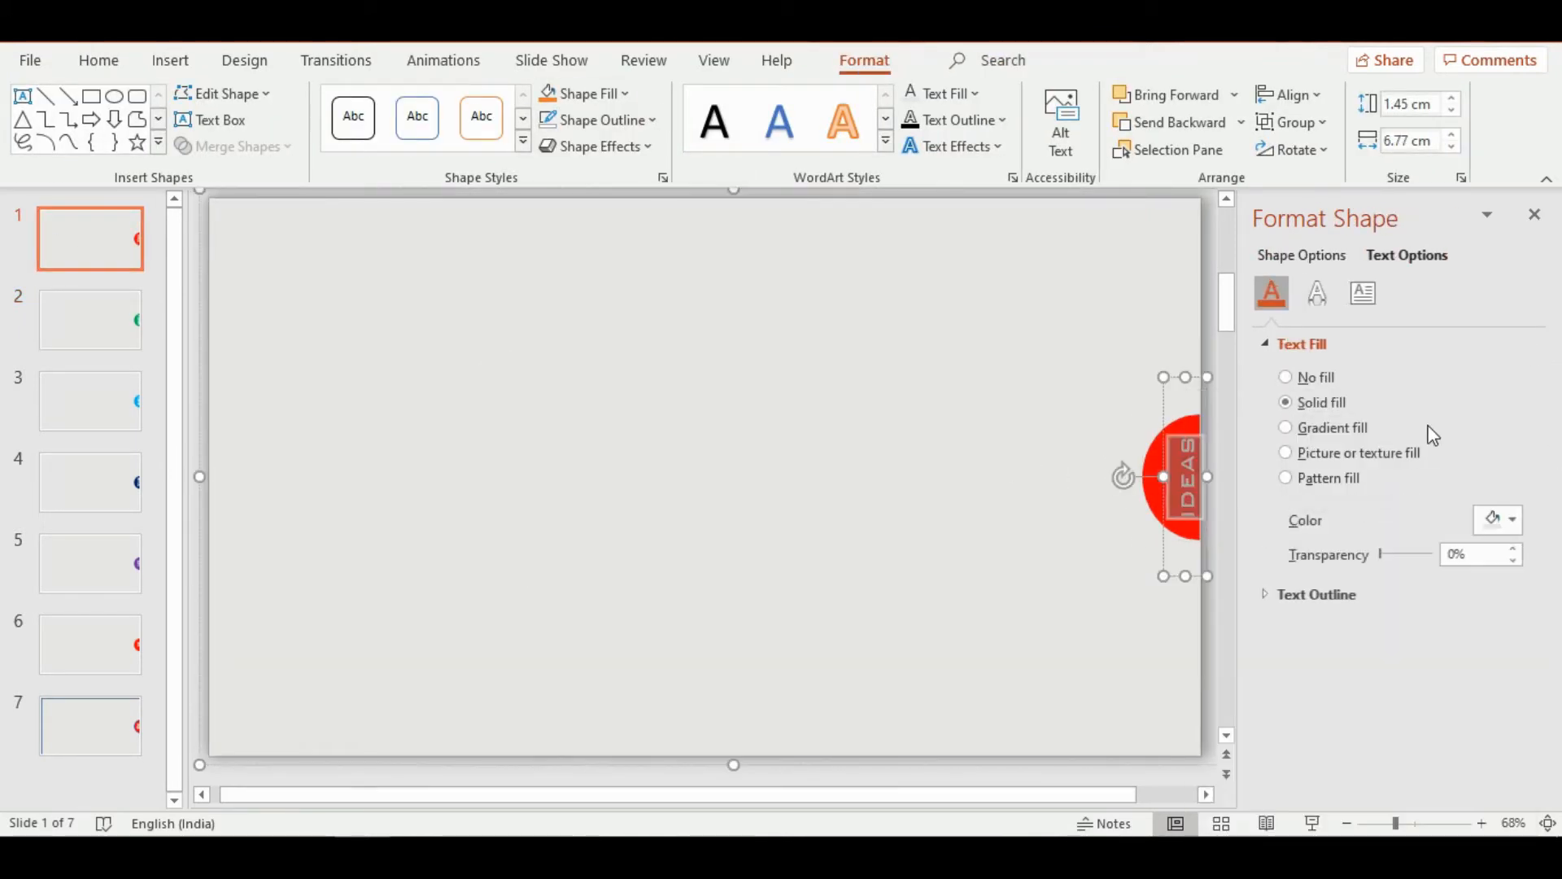
{"action": "left_click", "coordinate": [1510, 519]}
{"action": "left_click", "coordinate": [1374, 580]}
{"action": "left_click", "coordinate": [911, 505]}
Remove the outlines of the gray background shape and the half-circle on slide 7
{"action": "left_click", "coordinate": [103, 719]}
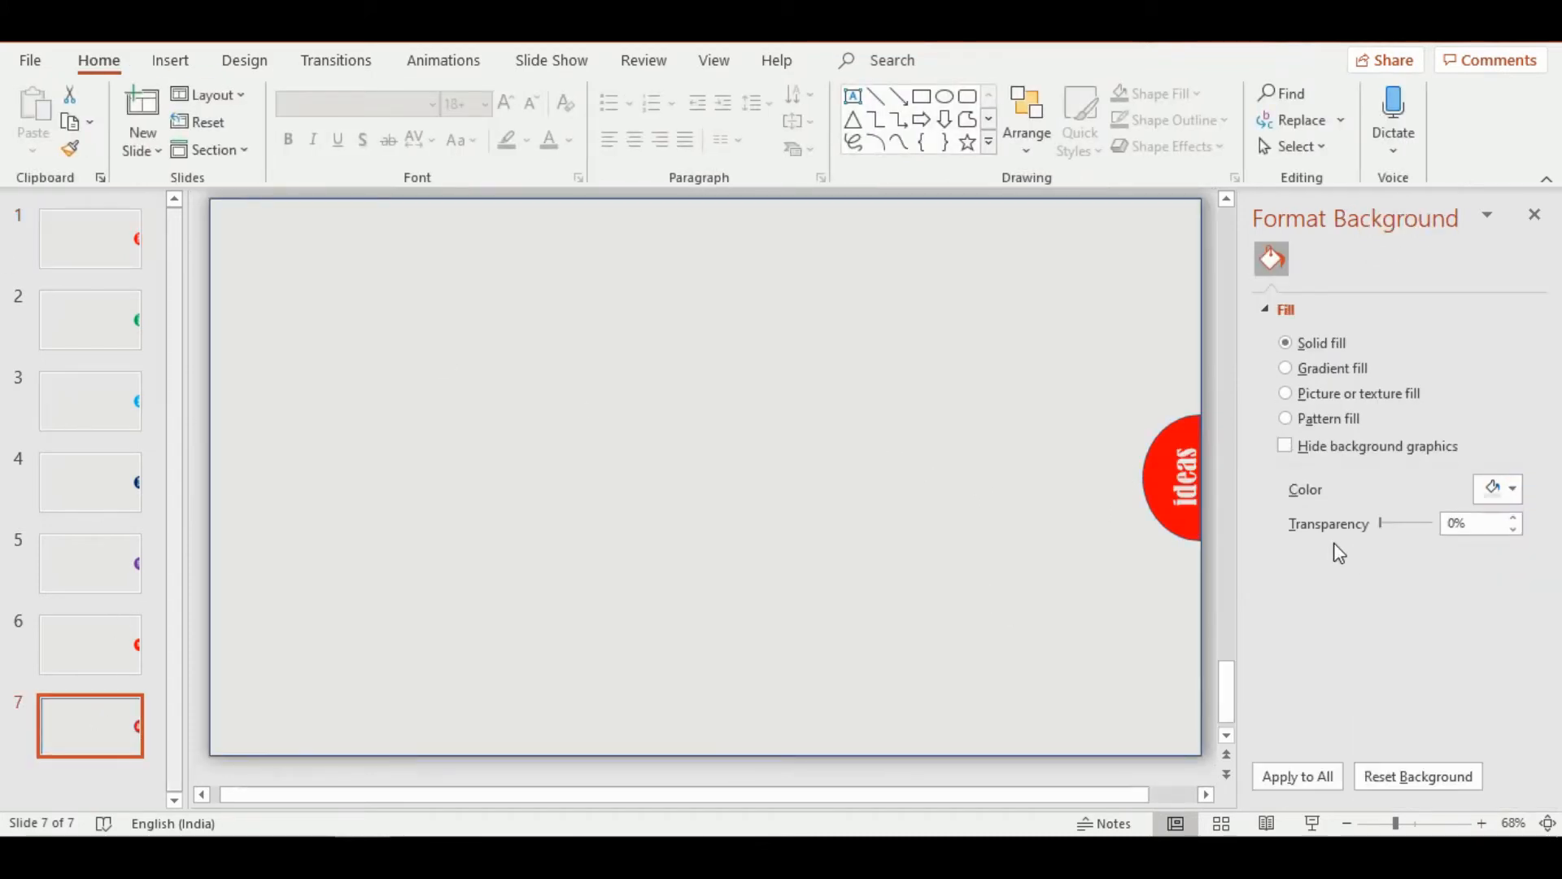
{"action": "left_click", "coordinate": [1140, 463]}
{"action": "left_click", "coordinate": [643, 122]}
{"action": "left_click", "coordinate": [623, 372]}
Replace the word "ideas" on slide 7's half-circle with "LEWM" and set it in the BankGothic font
{"action": "double_click", "coordinate": [1184, 478]}
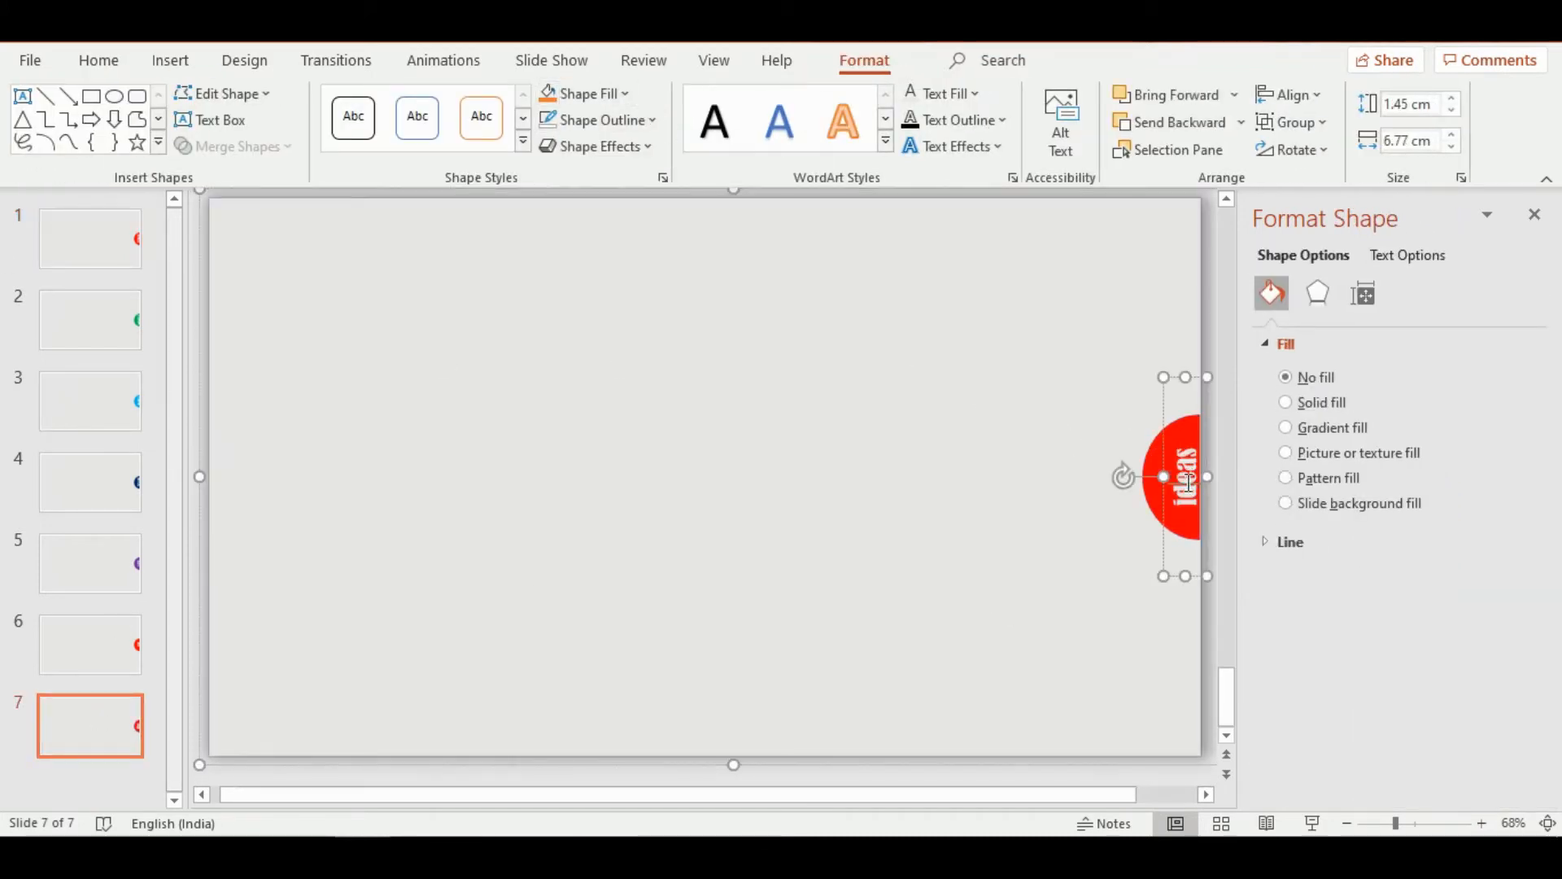
{"action": "key", "text": "BackSpace"}
{"action": "type", "text": "TEAM"}
{"action": "double_click", "coordinate": [1185, 488]}
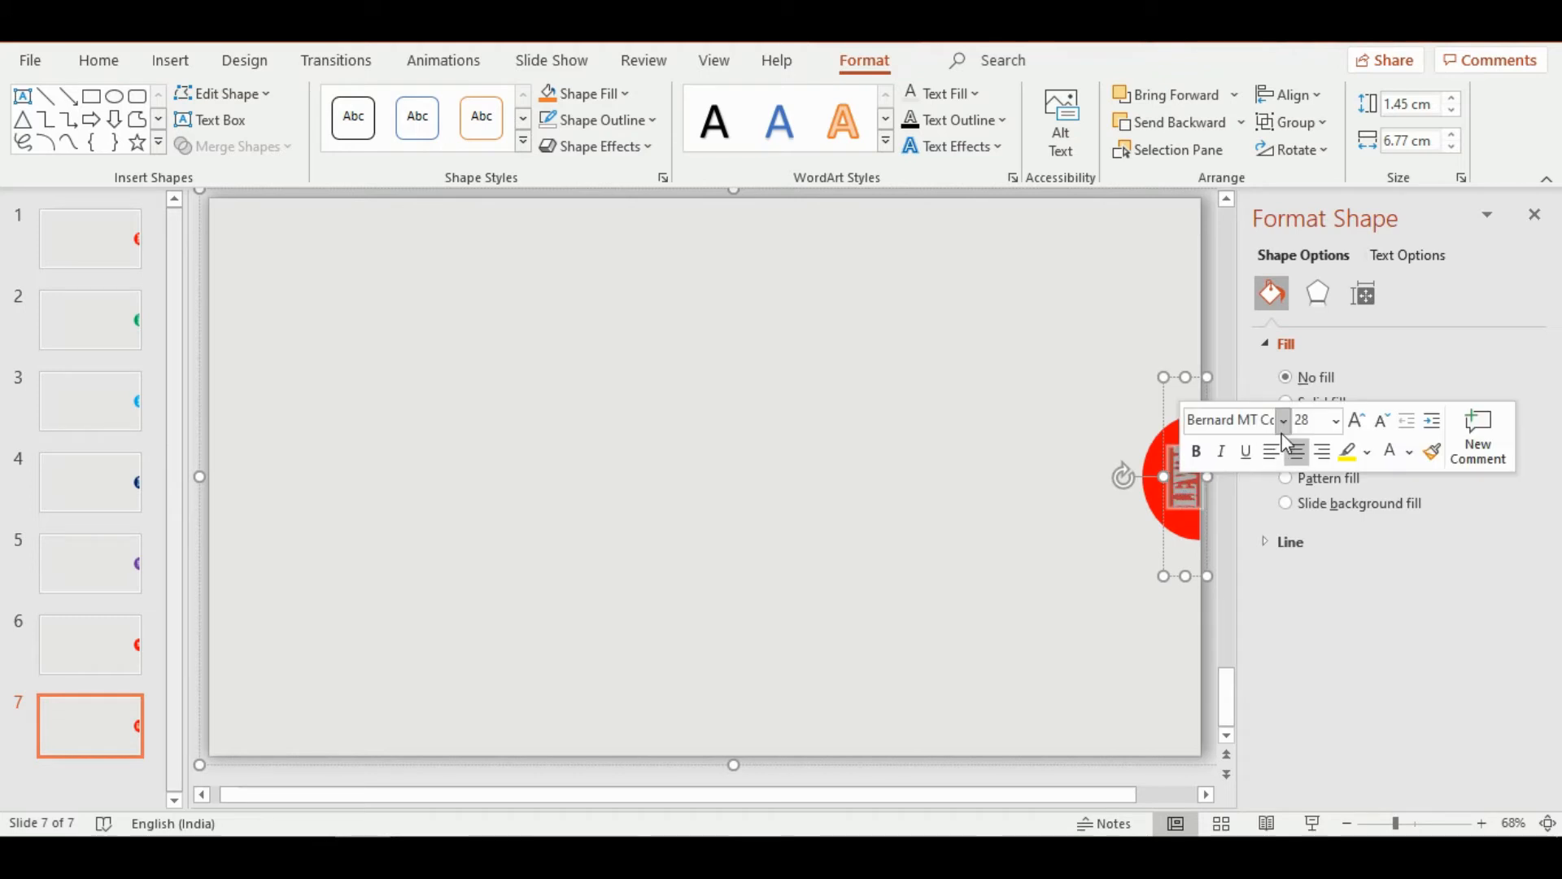
{"action": "left_click", "coordinate": [1318, 418]}
{"action": "left_click", "coordinate": [1290, 62]}
Set the text fill of the word on slide 7's half-circle to white
{"action": "left_click", "coordinate": [1406, 253]}
{"action": "left_click", "coordinate": [1513, 522]}
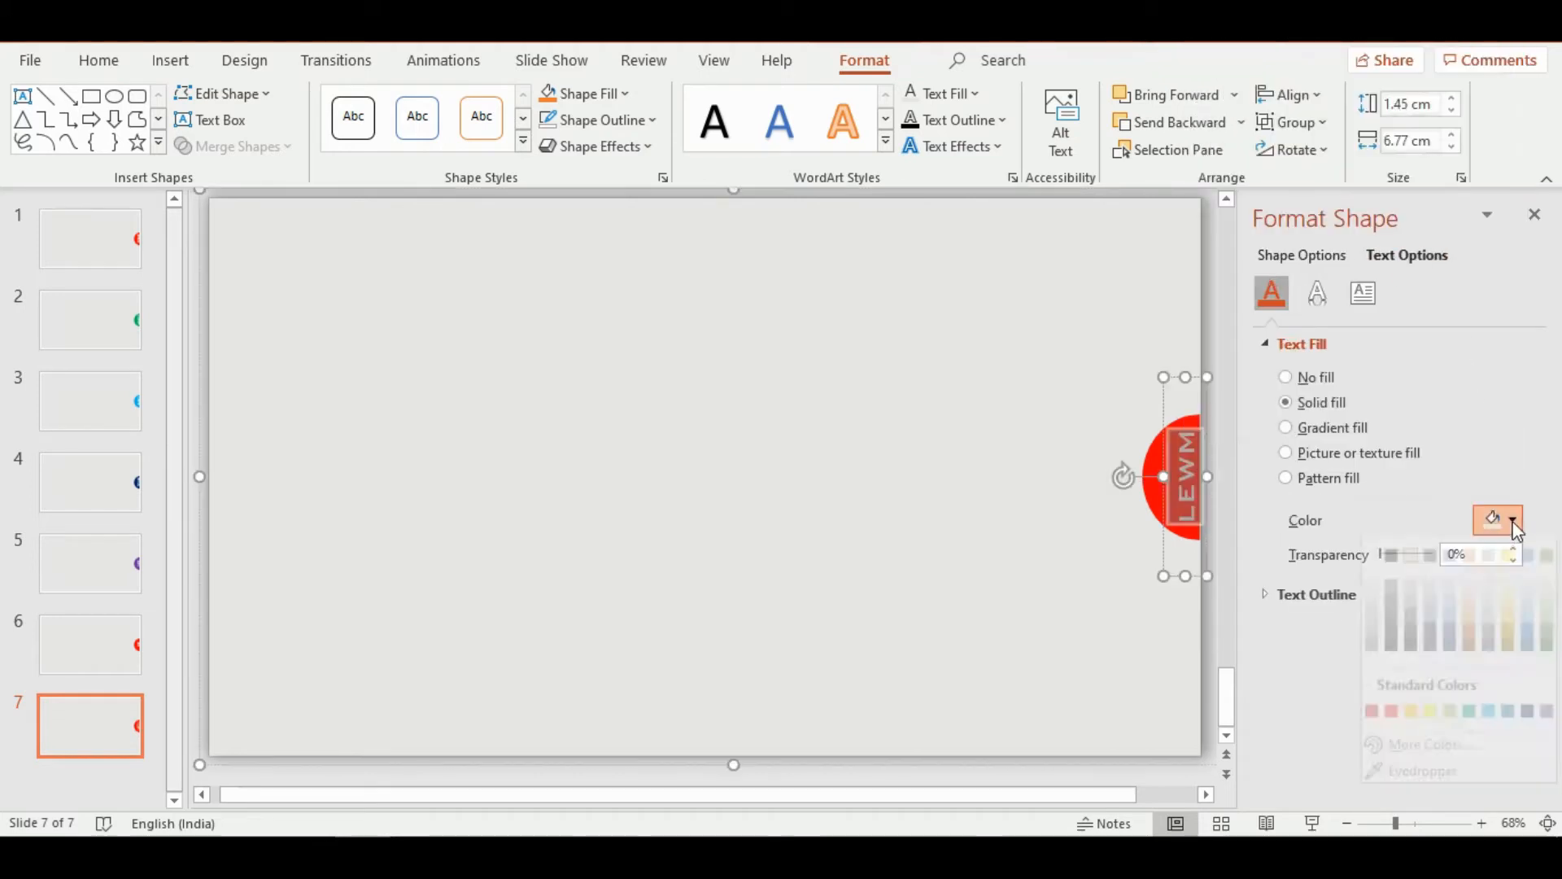
{"action": "left_click", "coordinate": [1372, 606]}
{"action": "left_click", "coordinate": [910, 498]}
Fill the half-circle on slide 6 with the standard orange
{"action": "left_click", "coordinate": [102, 647]}
{"action": "left_click", "coordinate": [1152, 497]}
{"action": "left_click", "coordinate": [1285, 402]}
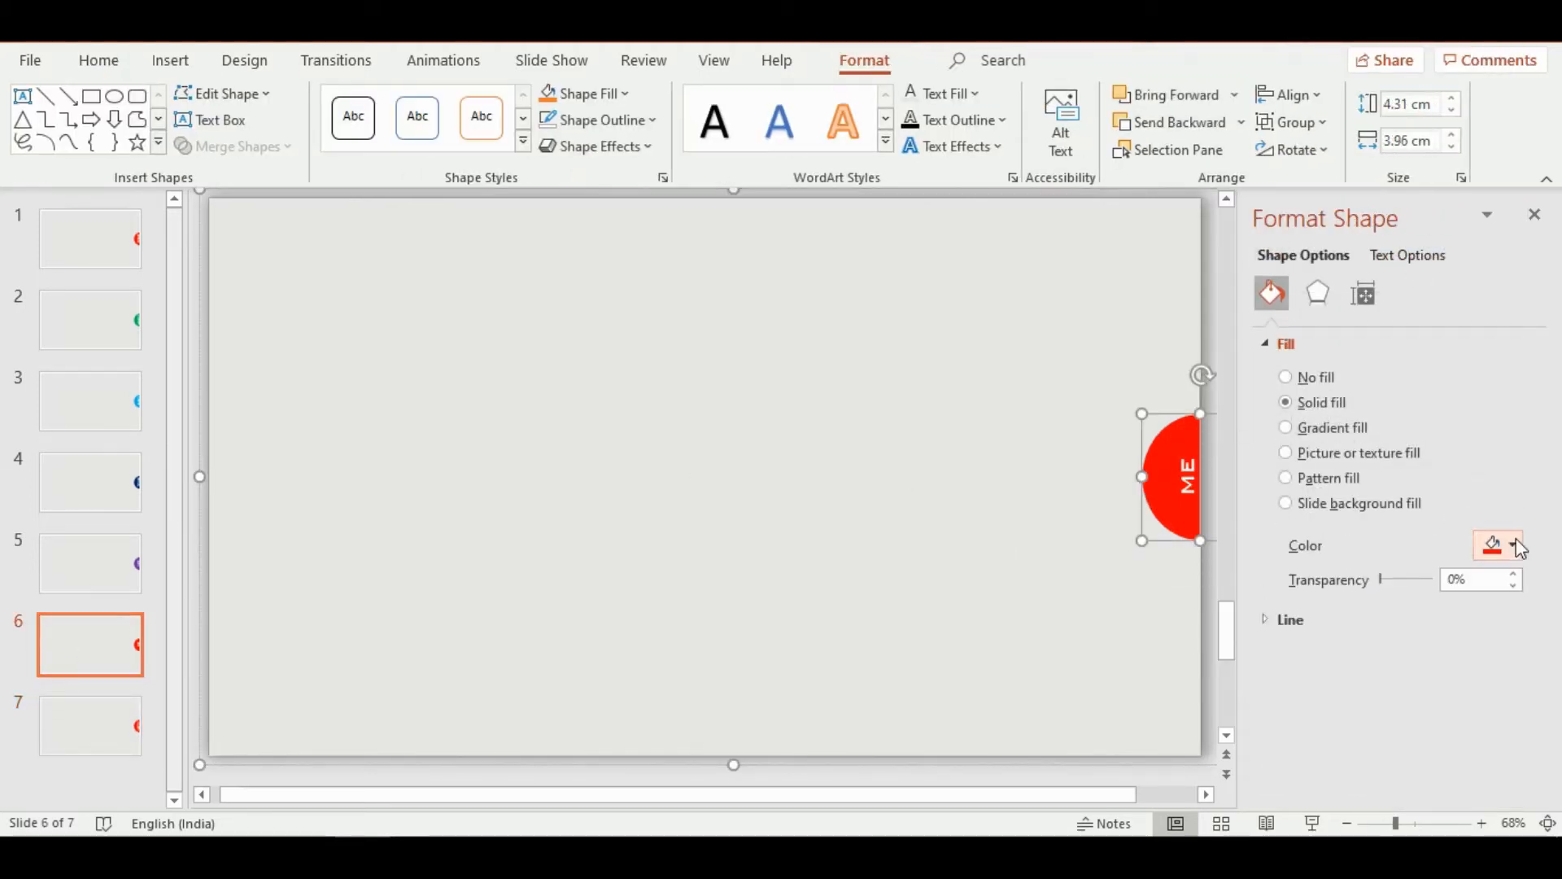
{"action": "left_click", "coordinate": [1512, 546]}
{"action": "left_click", "coordinate": [1432, 454]}
Fill the half-circle on slide 7 with a darker shade of the theme blue
{"action": "left_click", "coordinate": [90, 726]}
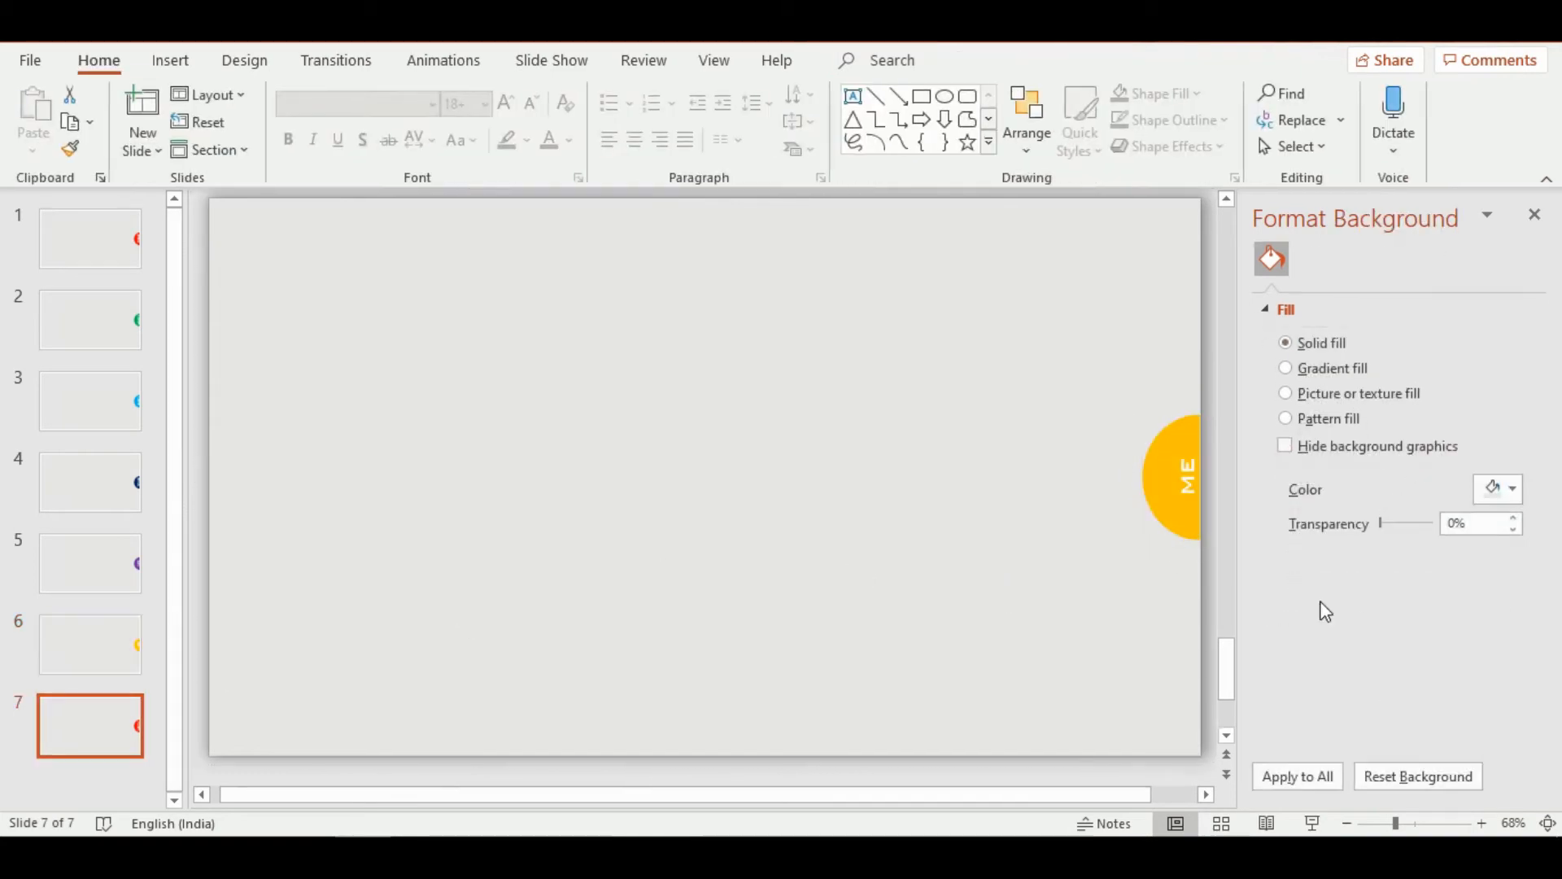
{"action": "left_click", "coordinate": [1172, 480]}
{"action": "left_click", "coordinate": [1493, 545]}
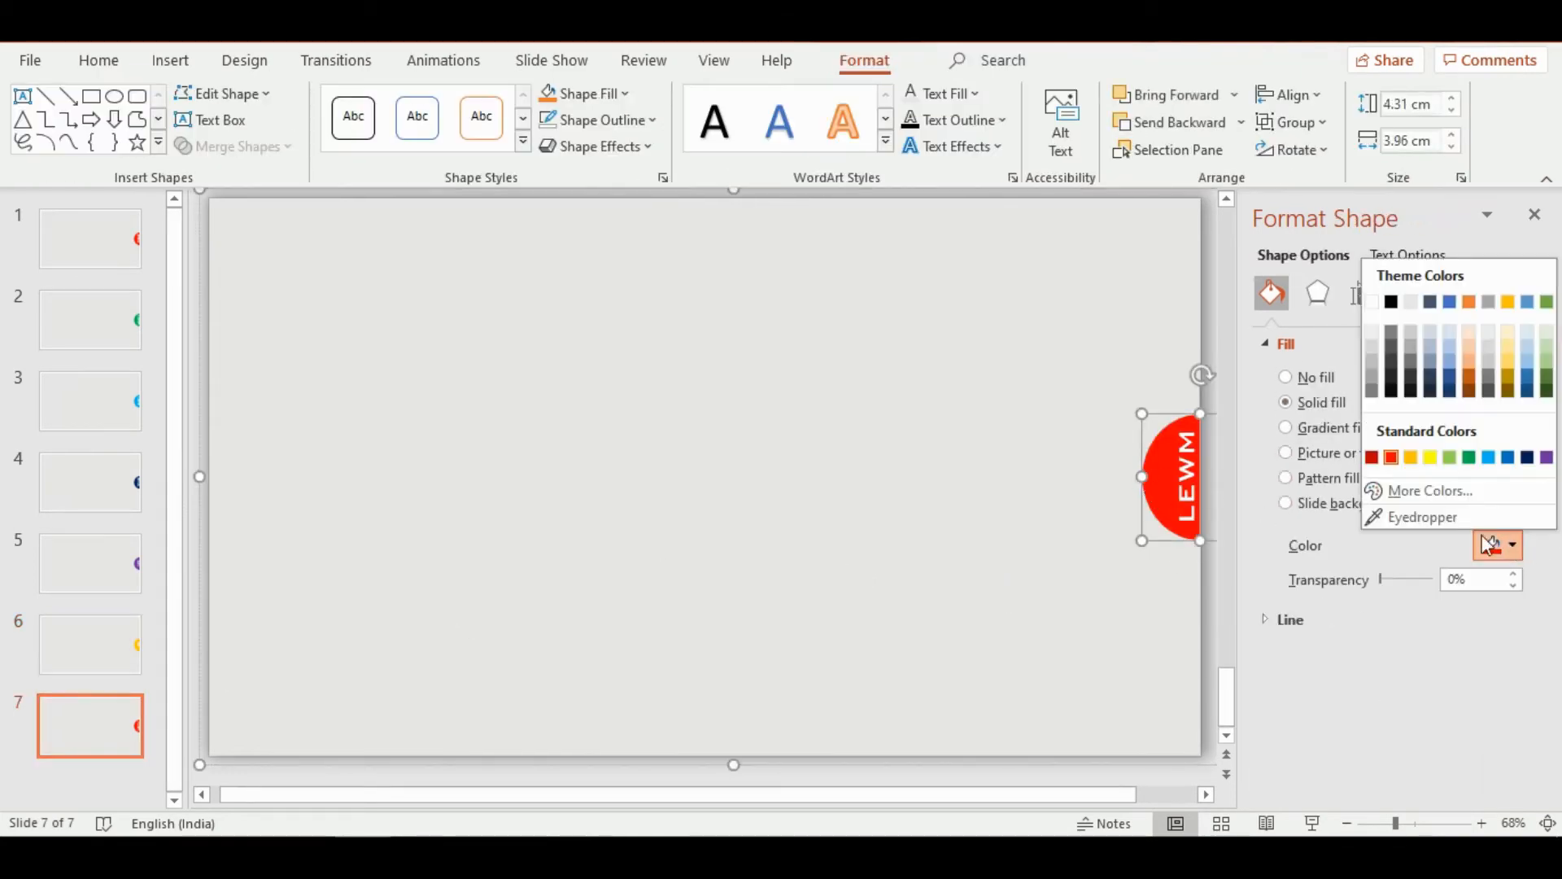
{"action": "left_click", "coordinate": [1450, 378]}
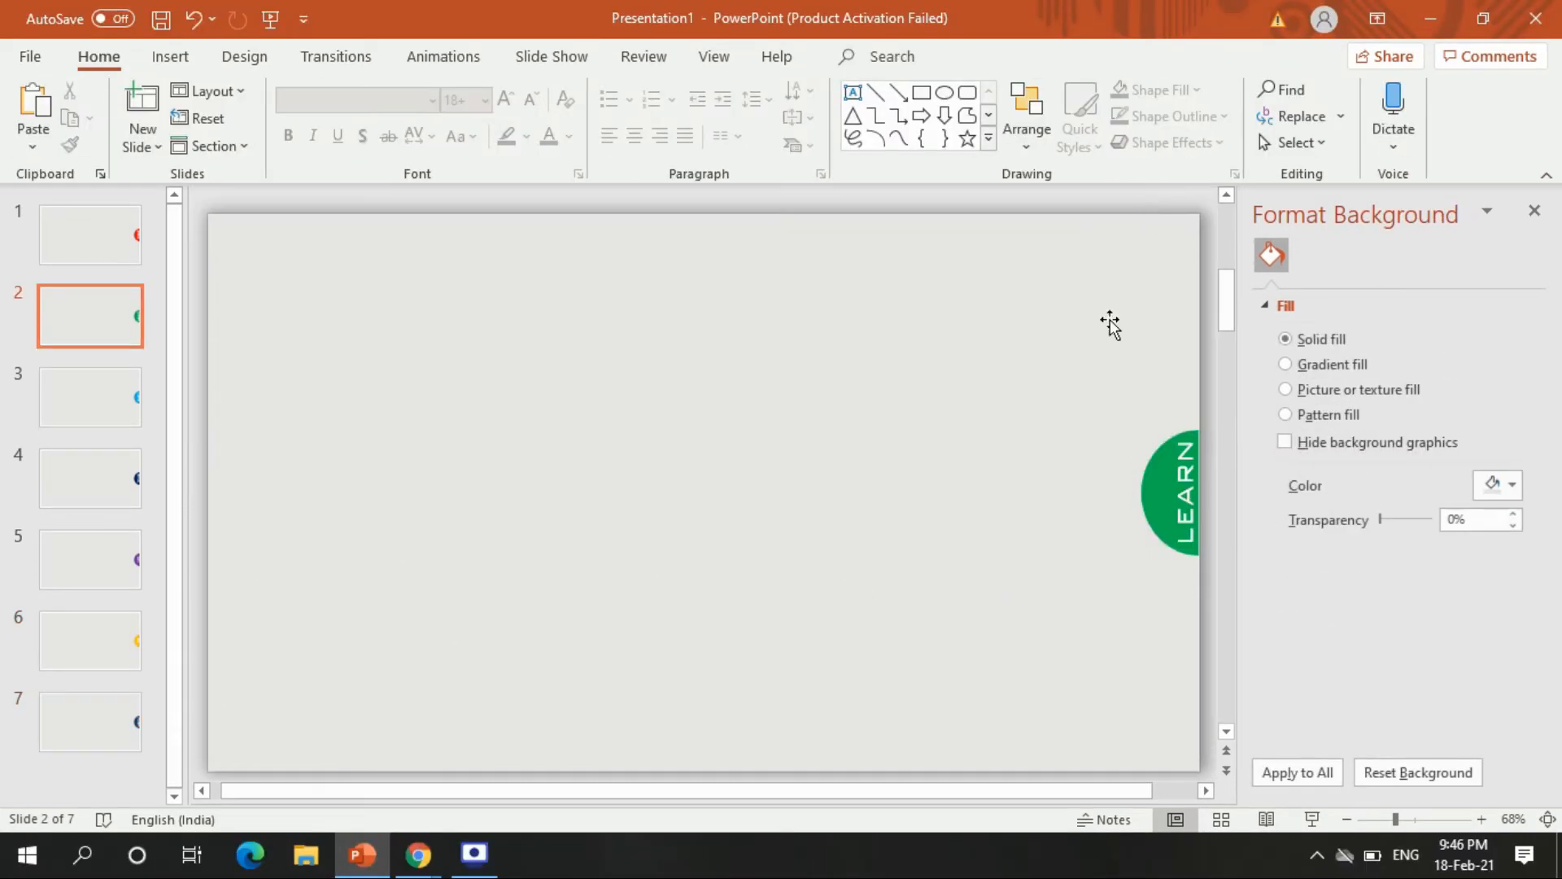
Move the gray shape with its green "LEARN" half-circle from slide 2 onto slide 1
{"action": "left_click", "coordinate": [1110, 319]}
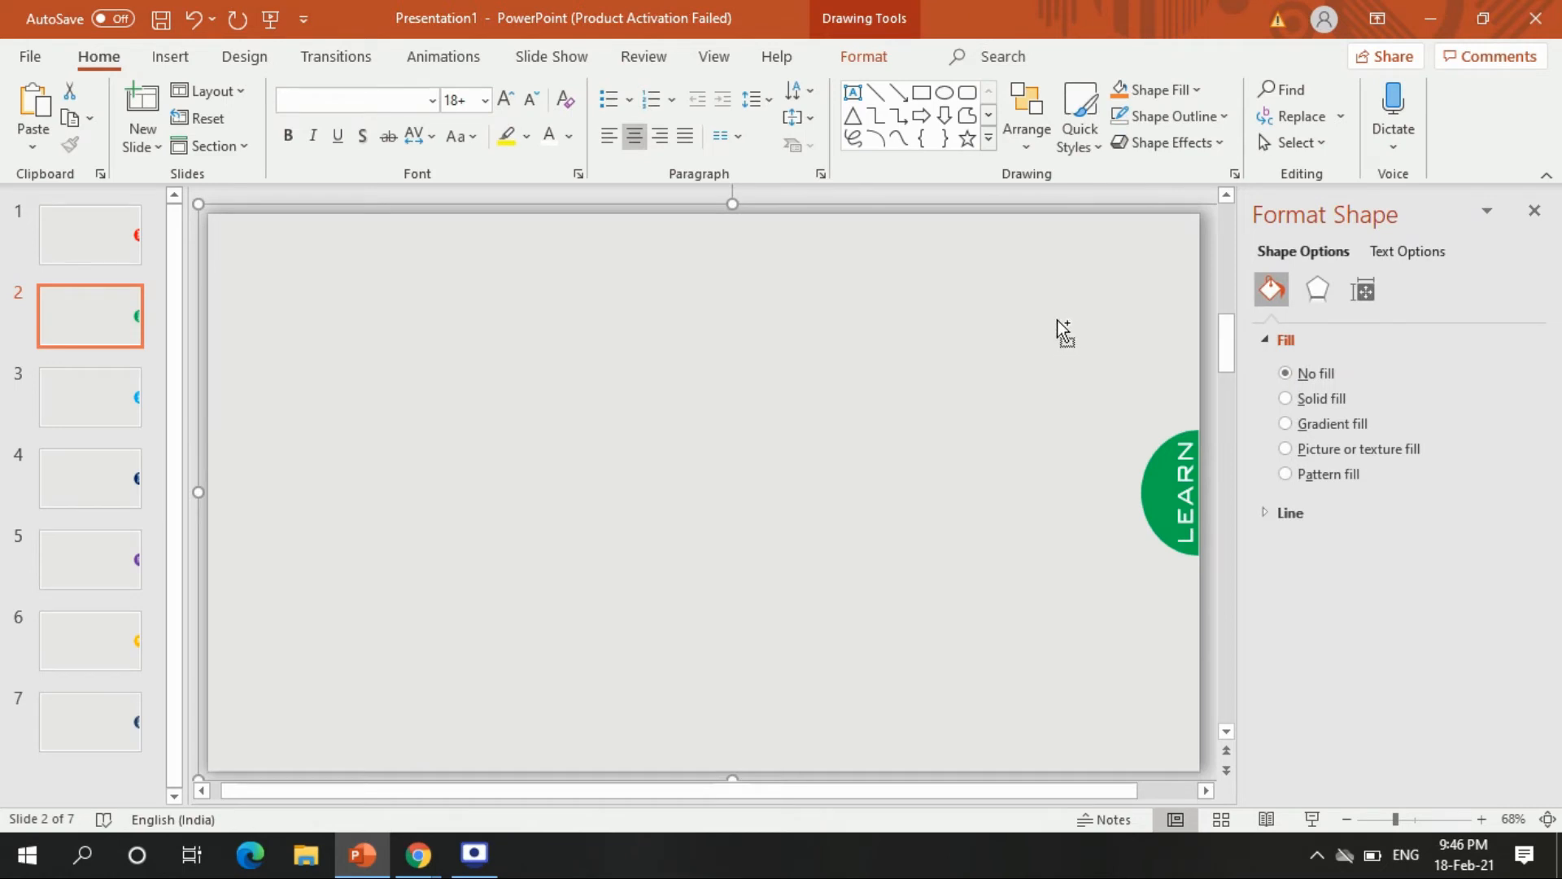
{"action": "key", "text": "Delete"}
{"action": "left_click", "coordinate": [67, 242]}
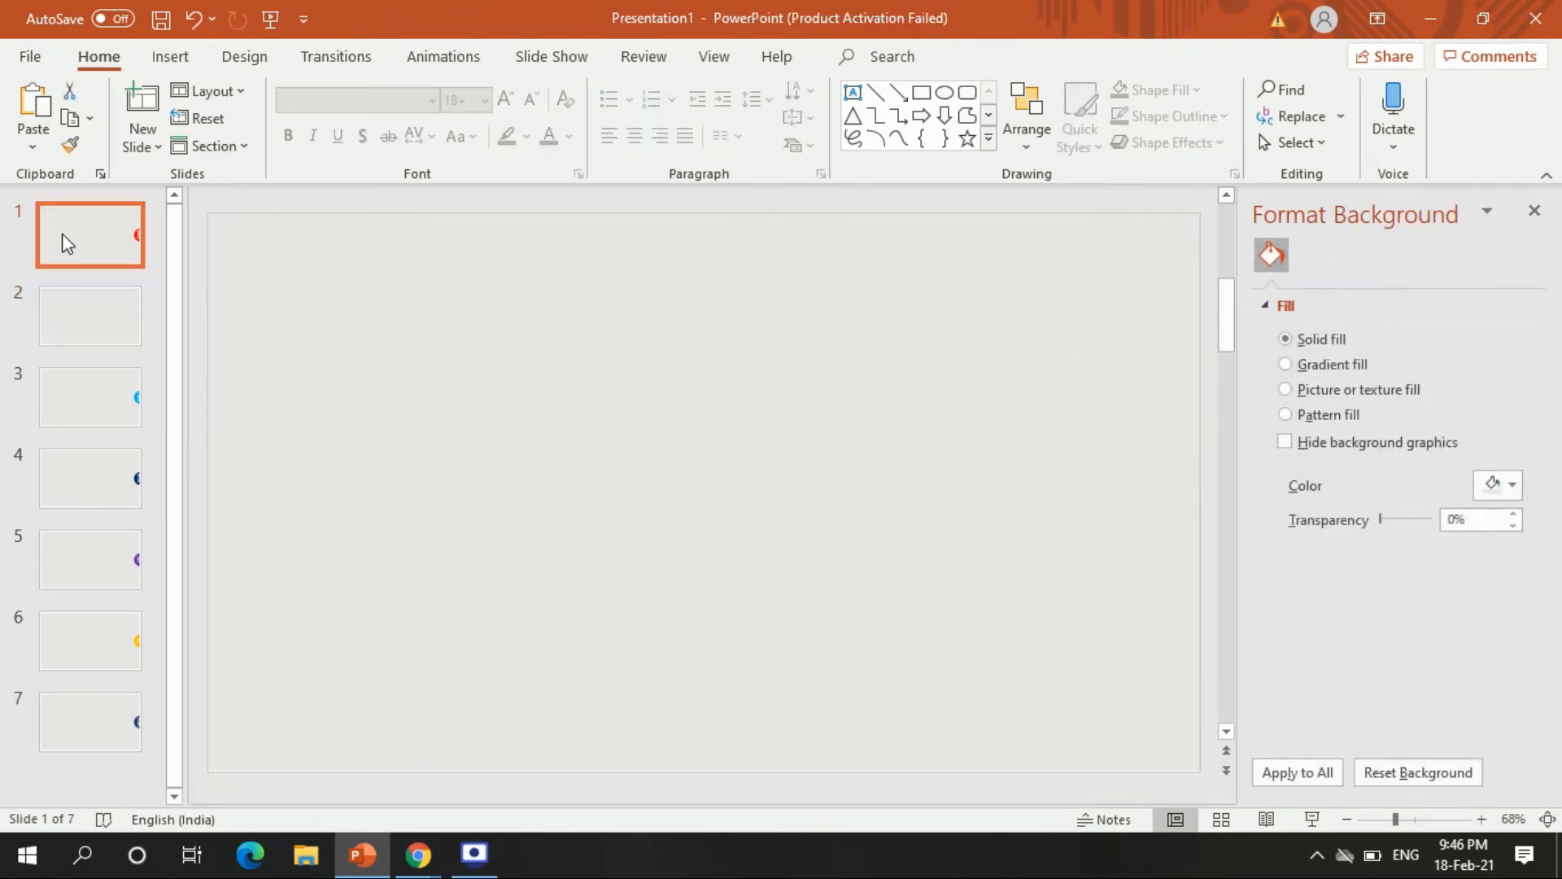
{"action": "key", "text": "ctrl+v"}
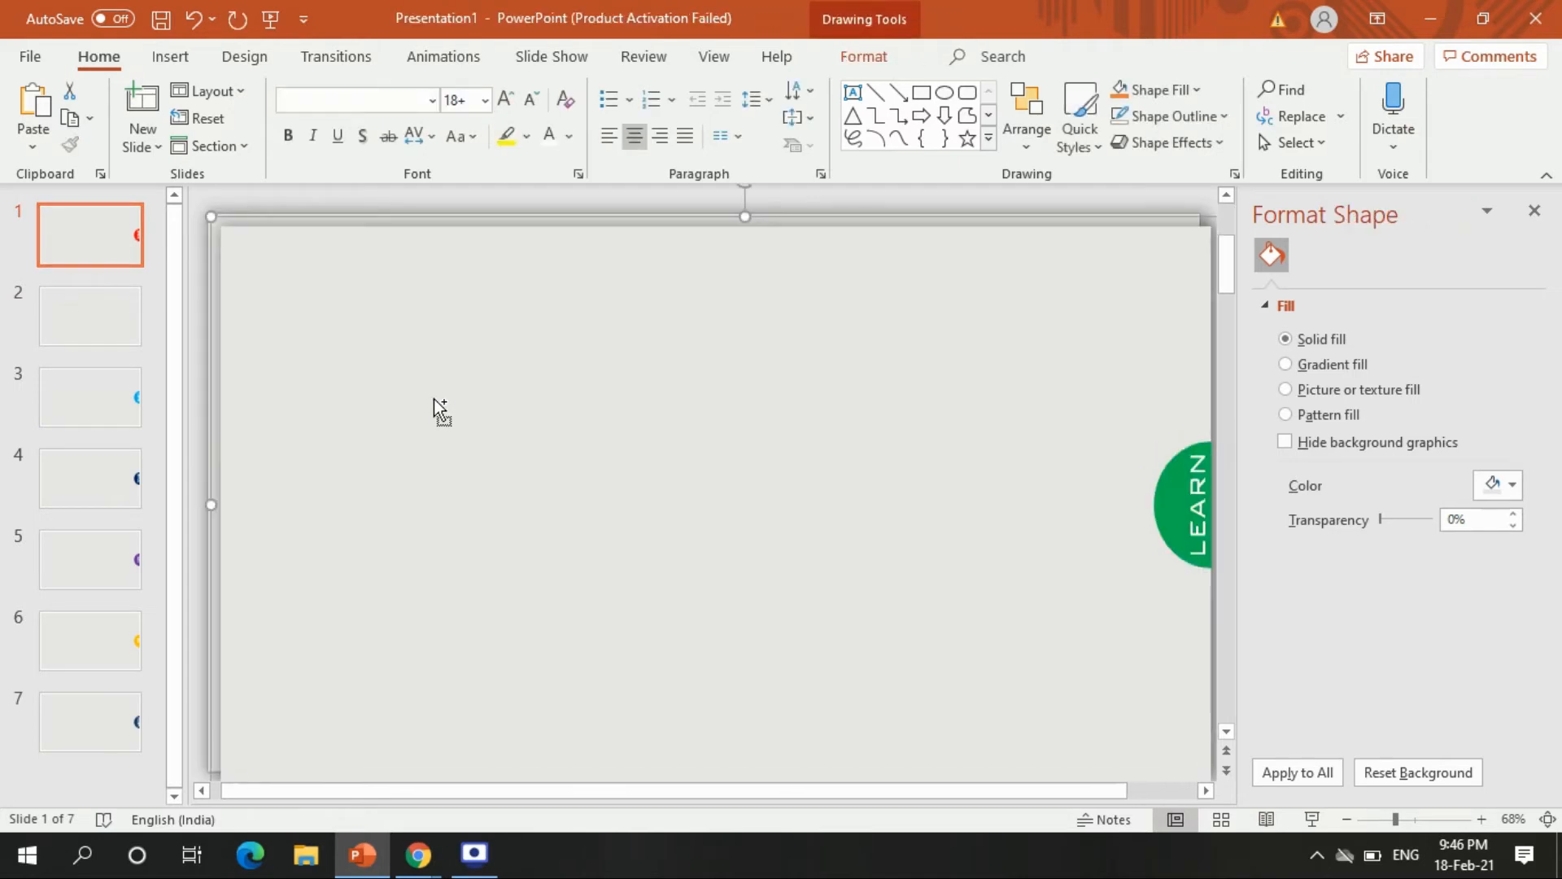